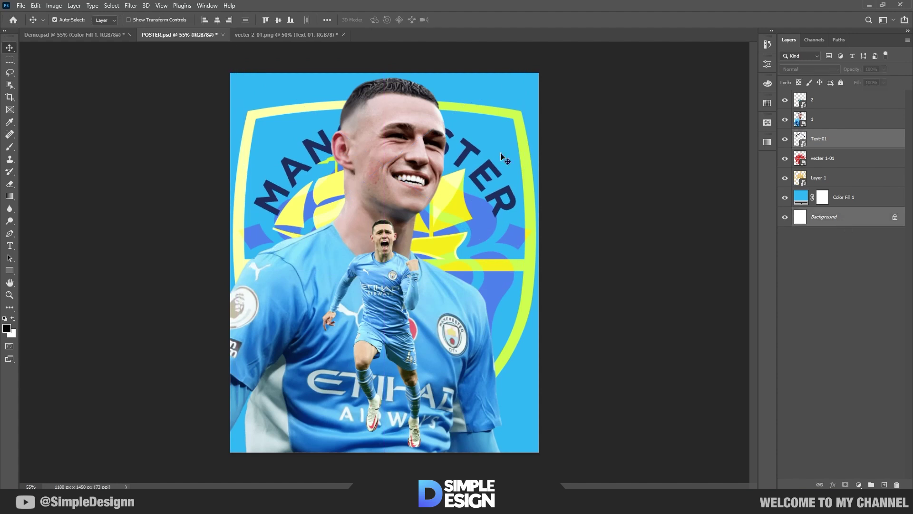
# - Enlarge the MANCHESTER text on the Text-01 layer slightly with Free Transform
pyautogui.click(870, 342)
pyautogui.click(493, 173)
pyautogui.hotkey('ctrl', 't')
pyautogui.moveTo(386, 59)
pyautogui.mouseDown()
pyautogui.moveTo(386, 67)
pyautogui.moveTo(390, 50)
pyautogui.mouseUp()
pyautogui.press('Return')
# - Group the layers from Text-01 down to Color Fill 1 as bg and hide the group
pyautogui.keyDown('shift'); pyautogui.click(852, 197); pyautogui.keyUp('shift')
pyautogui.hotkey('ctrl', 'g')
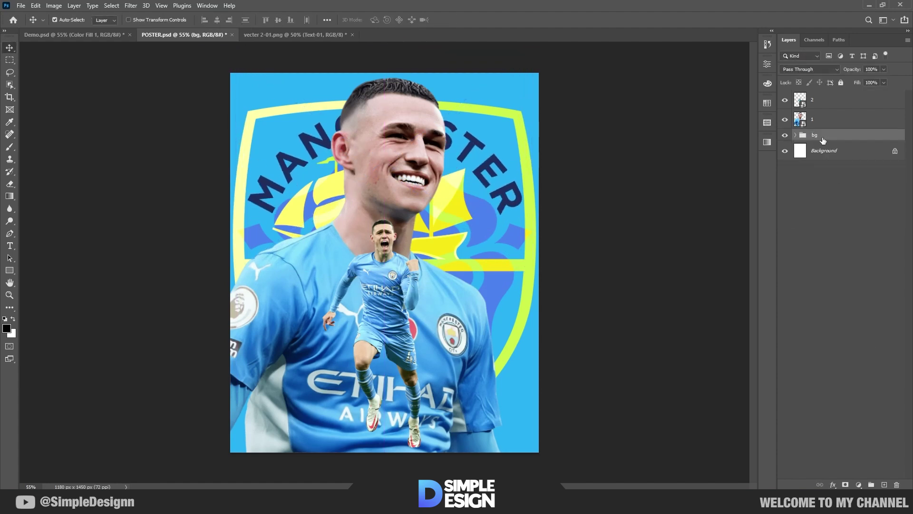
pyautogui.click(811, 137)
pyautogui.click(796, 136)
pyautogui.click(785, 135)
# - In a Camera Raw Filter on layer 1, set Contrast +13, Highlights +12, Shadows -16, Whites +17, Blacks -11, Texture +51 and Clarity +31
pyautogui.click(417, 154)
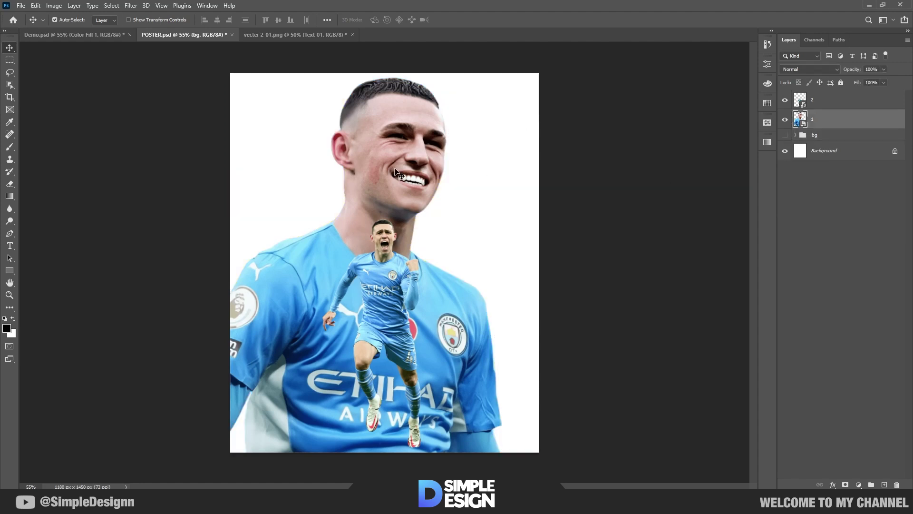
pyautogui.scroll(3, 380, 157)
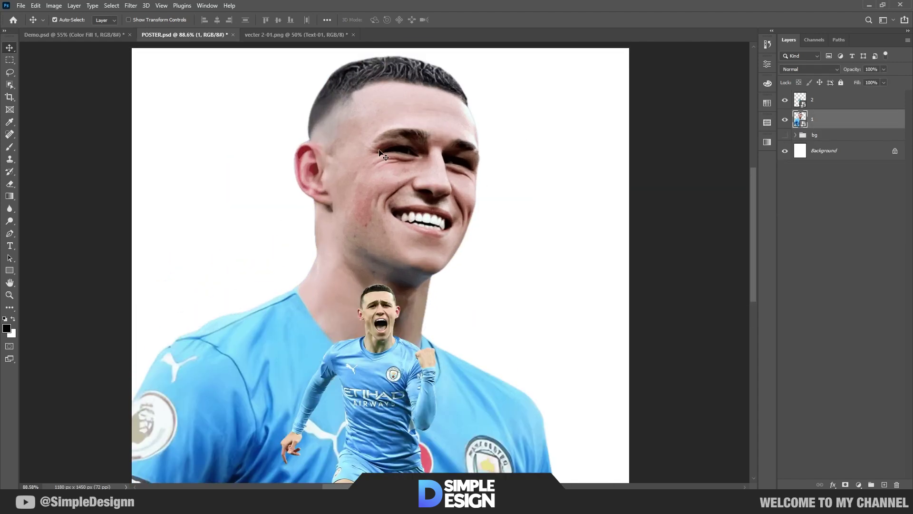
pyautogui.click(136, 6)
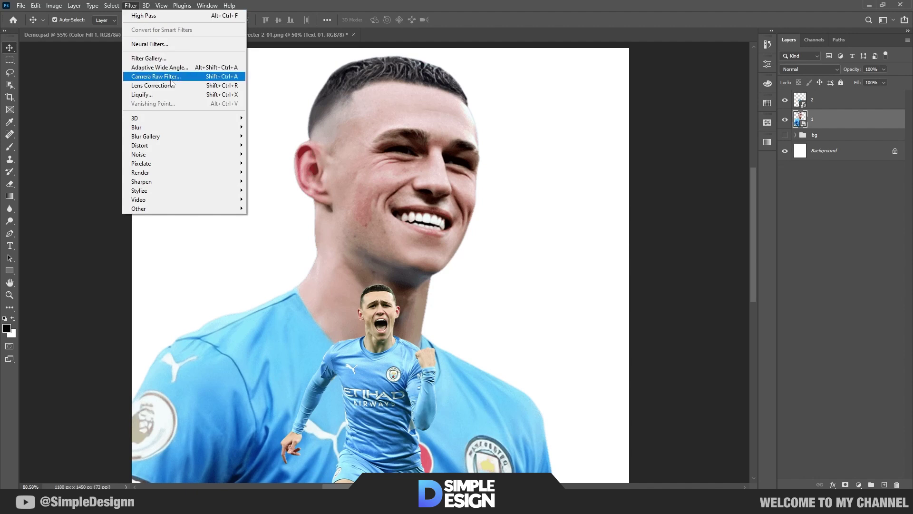
pyautogui.click(174, 78)
pyautogui.scroll(6, 395, 89)
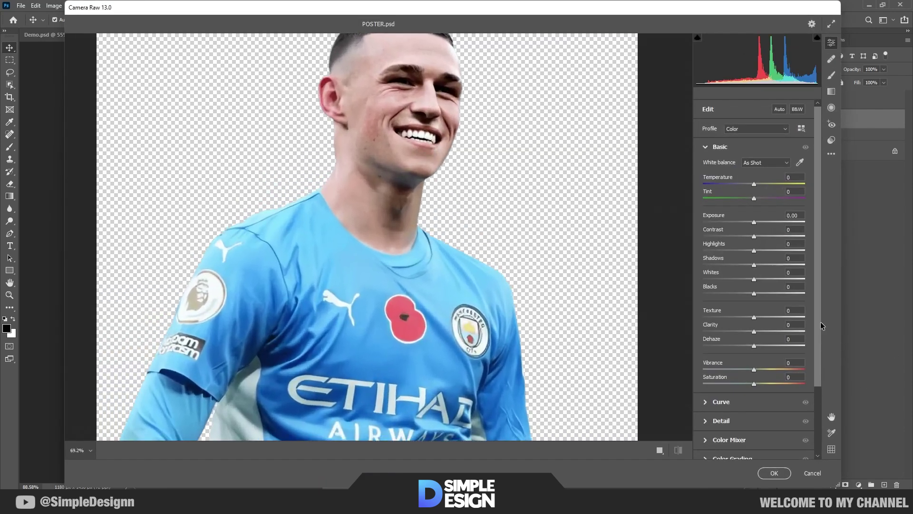
pyautogui.scroll(2, 446, 180)
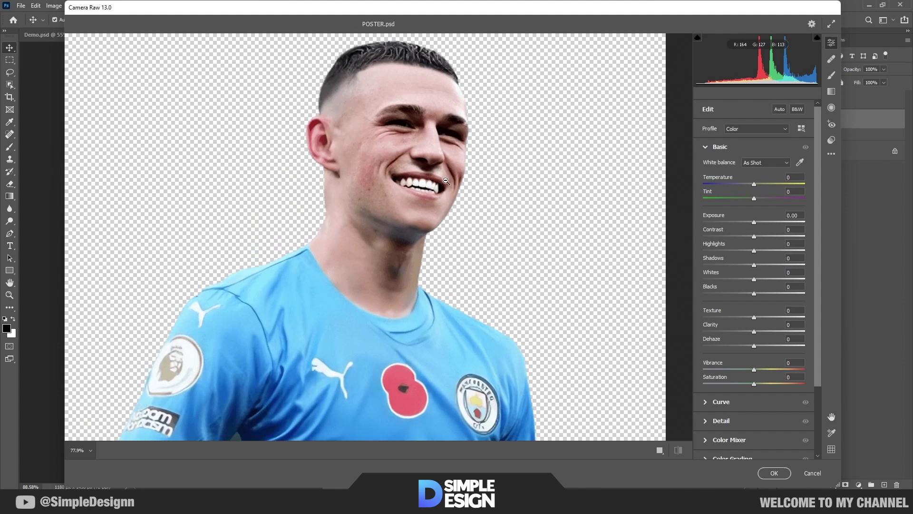
pyautogui.moveTo(756, 238); pyautogui.dragTo(762, 279)
pyautogui.moveTo(754, 293)
pyautogui.mouseDown()
pyautogui.moveTo(776, 271)
pyautogui.moveTo(766, 285)
pyautogui.mouseUp()
pyautogui.scroll(-1, 749, 295)
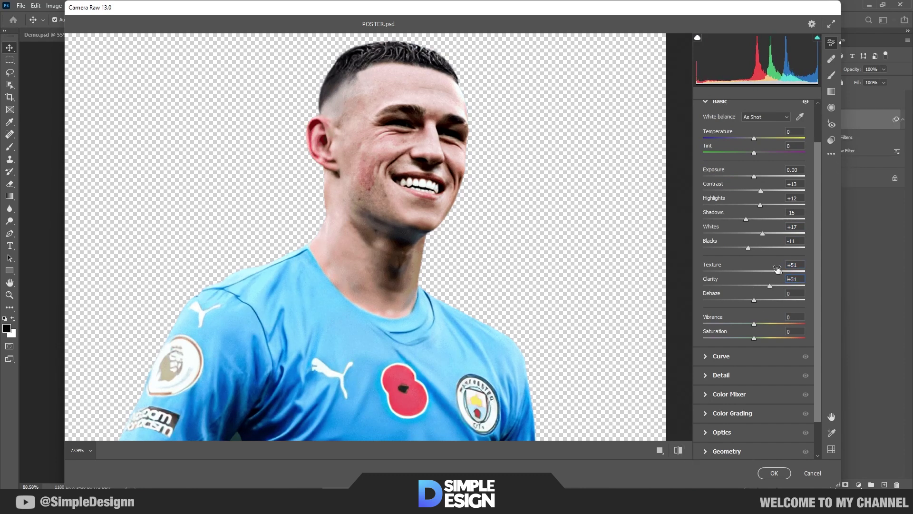
# - In the Camera Raw detail settings, set Sharpening to 38, Noise Reduction to 27 and Color Noise Reduction to 41
pyautogui.scroll(-1, 753, 348)
pyautogui.click(719, 335)
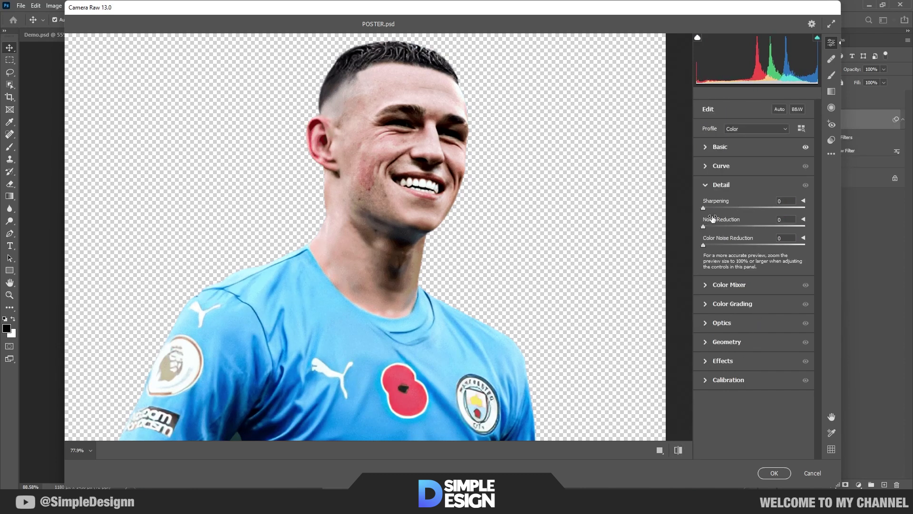
pyautogui.moveTo(740, 207); pyautogui.dragTo(746, 245)
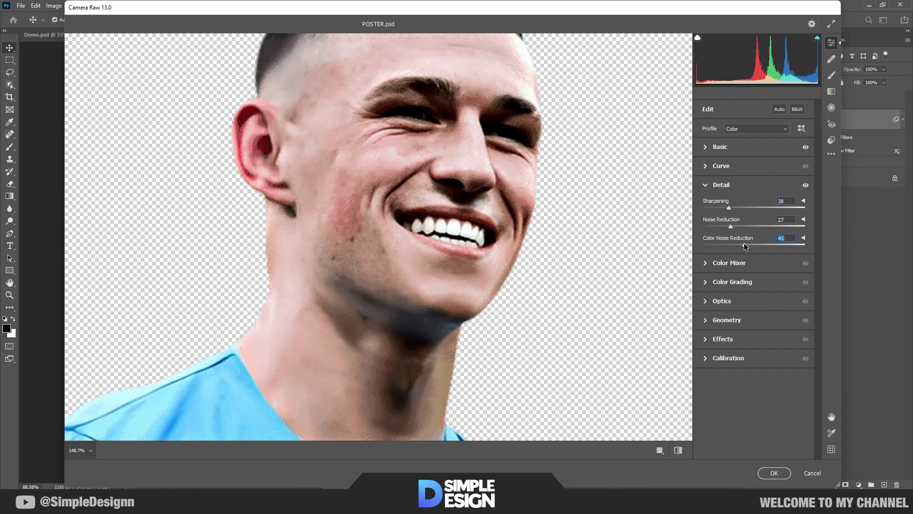
pyautogui.click(721, 189)
# - Add Grain 15 with Size 0 and Roughness 0 in the Camera Raw effects and apply the filter
pyautogui.click(723, 280)
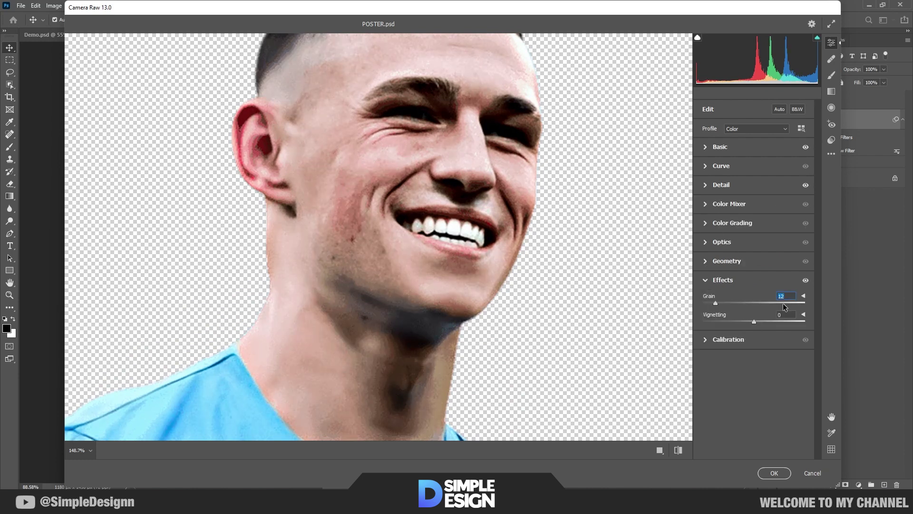
pyautogui.click(803, 296)
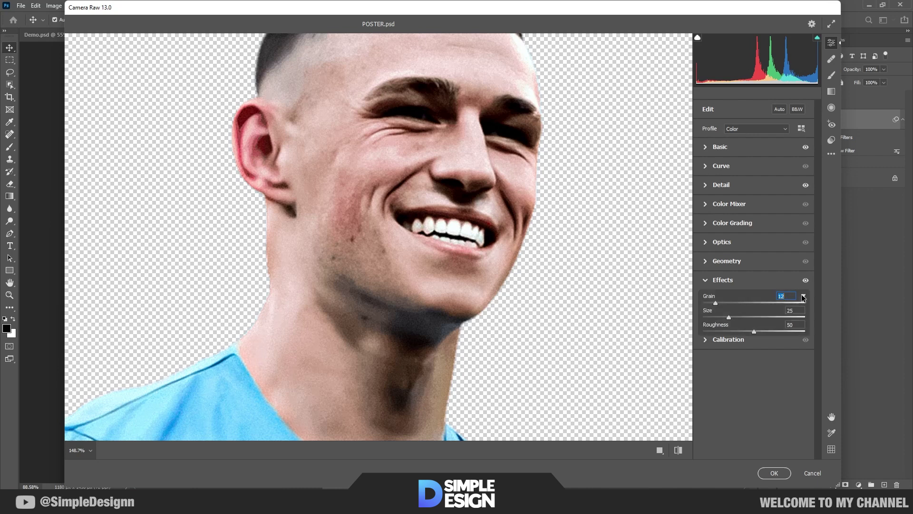
pyautogui.scroll(4, 414, 205)
pyautogui.moveTo(728, 317); pyautogui.dragTo(665, 313)
pyautogui.moveTo(754, 331); pyautogui.dragTo(717, 305)
pyautogui.scroll(-10, 428, 143)
pyautogui.scroll(10, 428, 119)
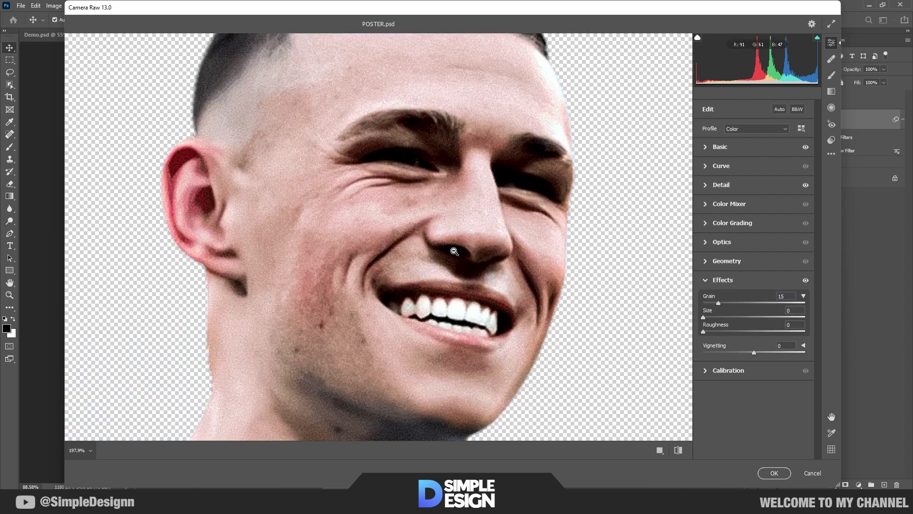
pyautogui.click(785, 472)
# - Add an Exposure adjustment clipped to layer 1 and set its Exposure to +1.00
pyautogui.scroll(-1, 480, 221)
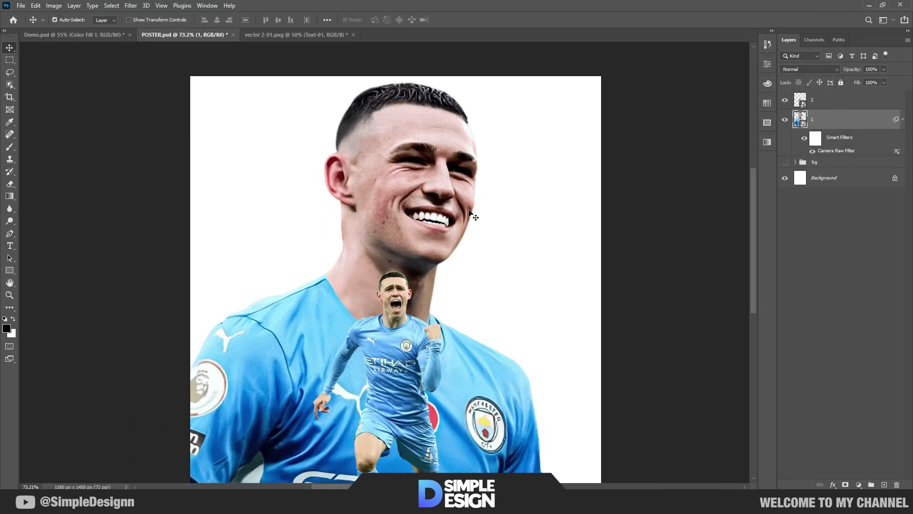
pyautogui.scroll(3, 472, 212)
pyautogui.scroll(1, 449, 200)
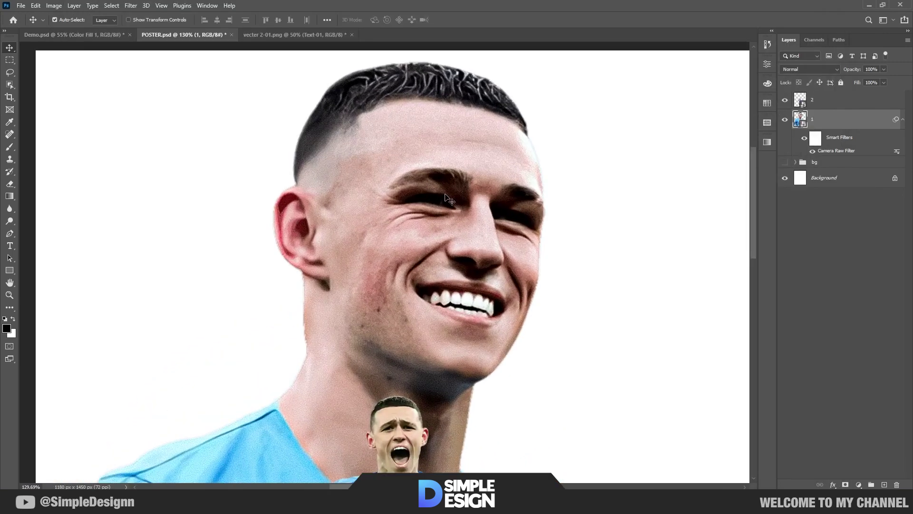
pyautogui.click(859, 485)
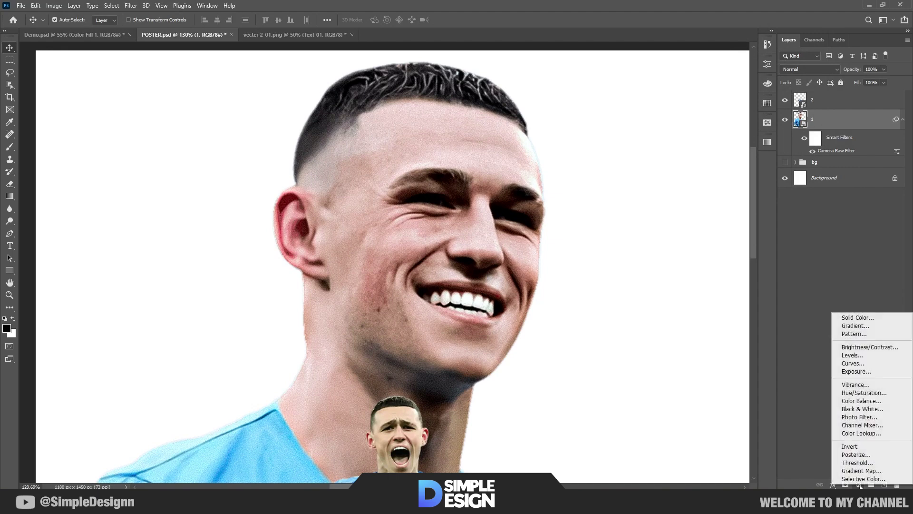
pyautogui.click(857, 371)
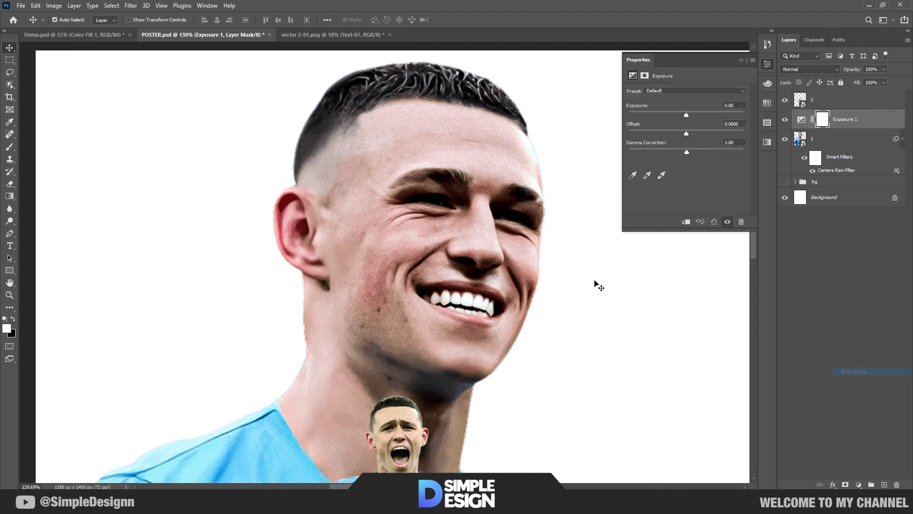
pyautogui.click(685, 221)
pyautogui.moveTo(687, 114); pyautogui.dragTo(695, 112)
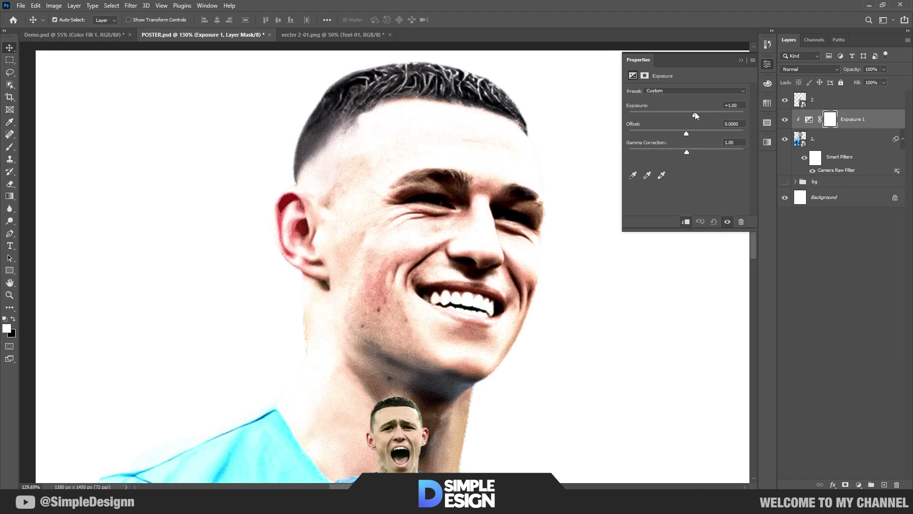
pyautogui.click(741, 61)
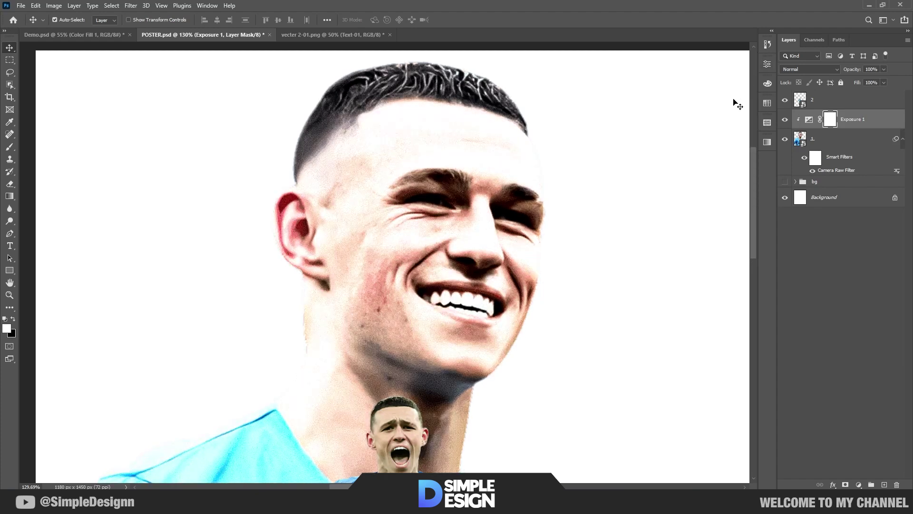
# - Split the Exposure layer's Blend If black point for the underlying layer to 168 / 221 and compare the image without it
pyautogui.rightClick(865, 125)
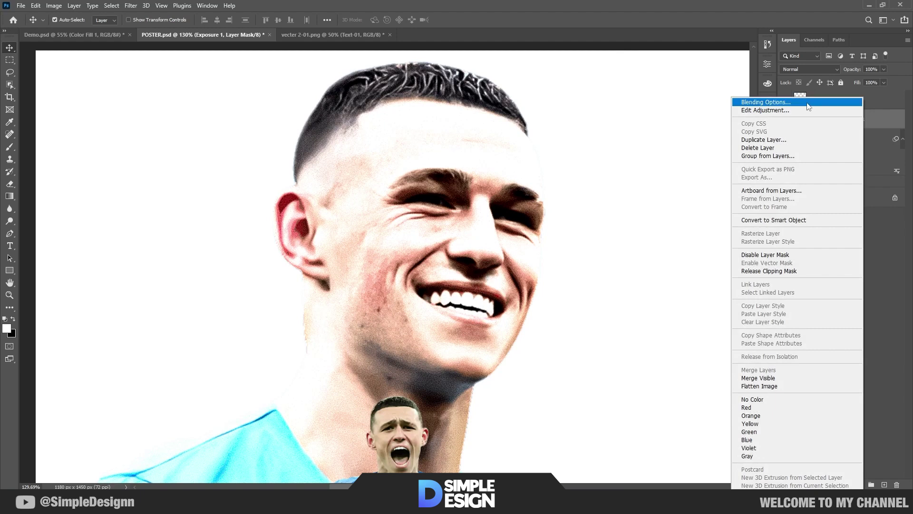
pyautogui.click(808, 102)
pyautogui.moveTo(578, 105); pyautogui.dragTo(726, 226)
pyautogui.moveTo(653, 398); pyautogui.dragTo(731, 402)
pyautogui.press('alt')
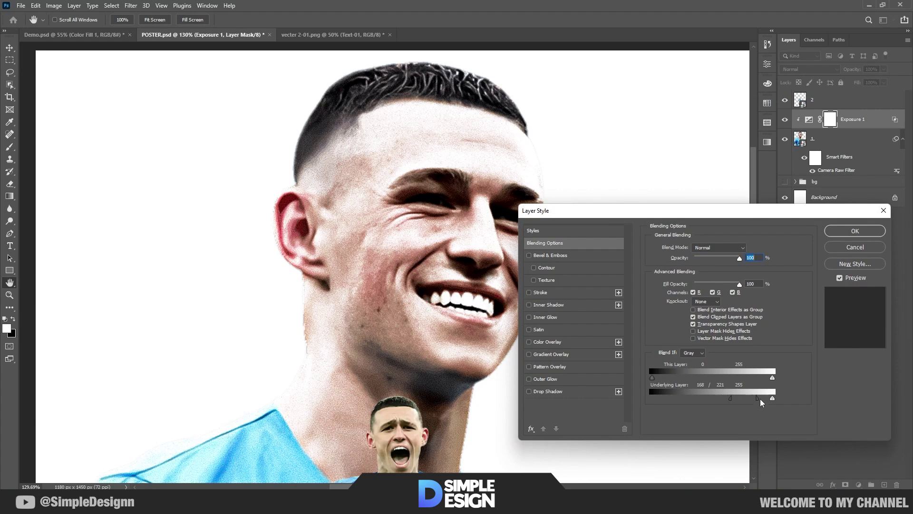
pyautogui.click(857, 235)
pyautogui.click(783, 120)
pyautogui.click(782, 120)
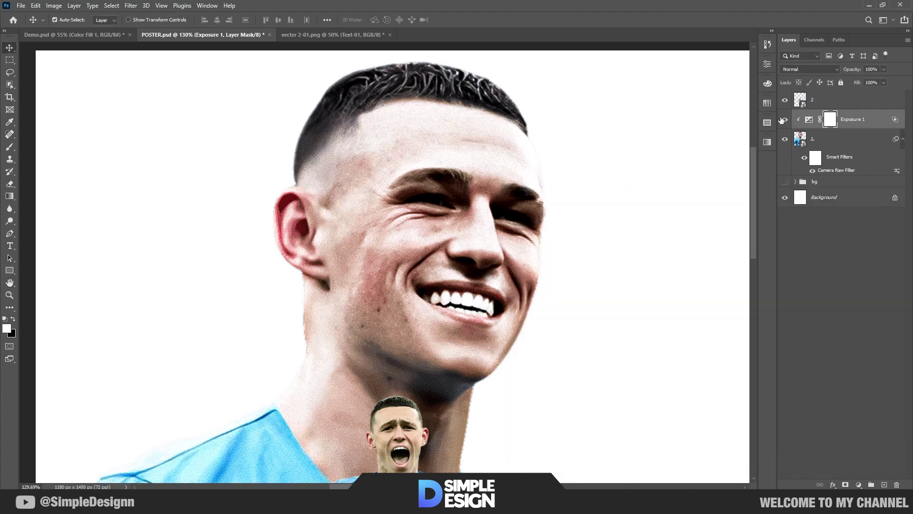
# - Lower the Exposure layer's opacity to 51% and compare the portrait with and without the adjustment
pyautogui.moveTo(856, 70); pyautogui.dragTo(832, 72)
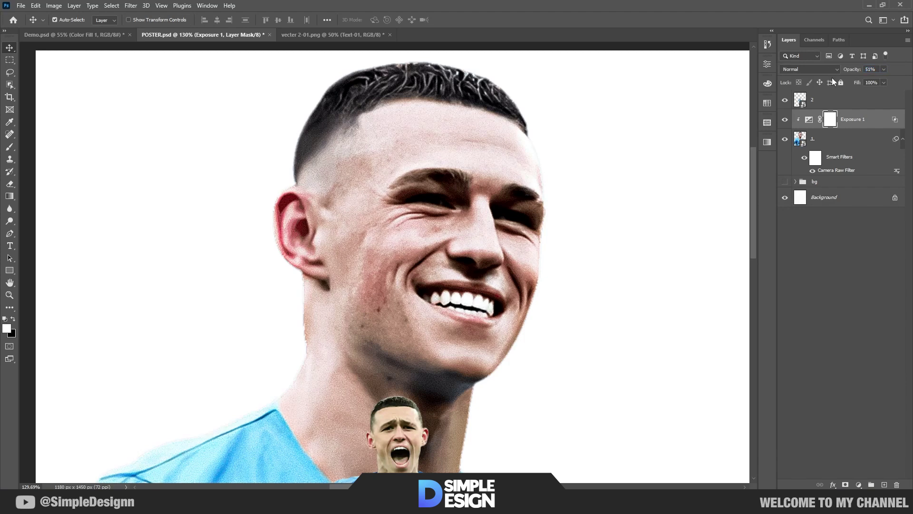
pyautogui.click(786, 120)
pyautogui.click(786, 120)
pyautogui.click(785, 120)
pyautogui.click(786, 120)
pyautogui.click(785, 120)
pyautogui.click(786, 120)
# - Add a Levels adjustment clipped to layer 1, darken its shadows, and invert its mask to black
pyautogui.click(833, 243)
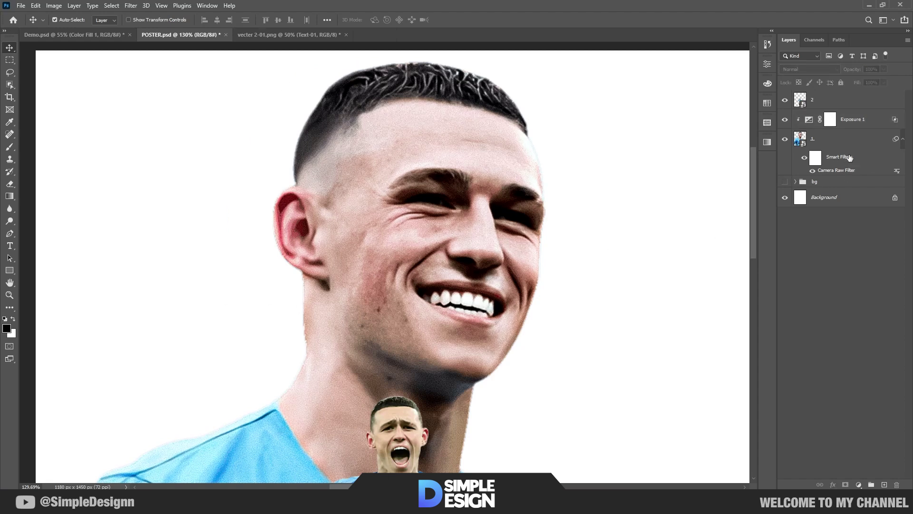
pyautogui.click(847, 142)
pyautogui.click(859, 484)
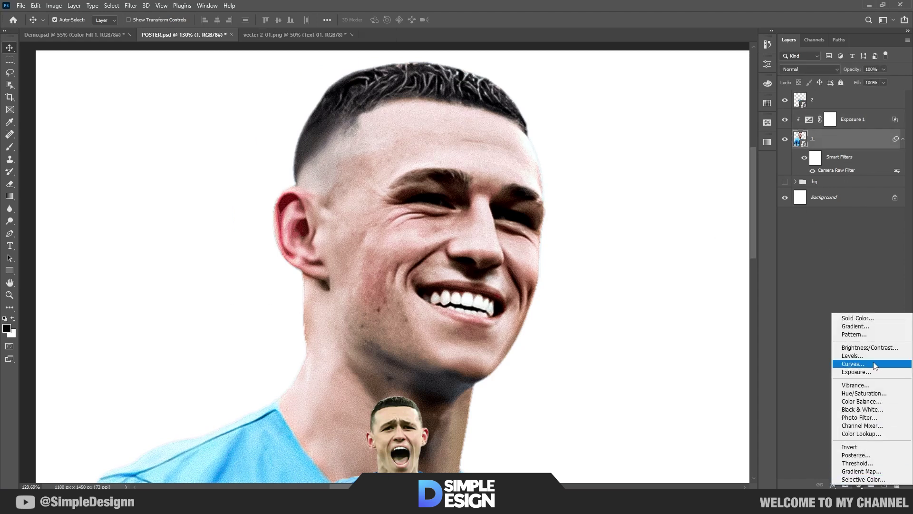
pyautogui.click(856, 356)
pyautogui.moveTo(745, 160)
pyautogui.mouseDown()
pyautogui.moveTo(732, 158)
pyautogui.moveTo(749, 157)
pyautogui.mouseUp()
pyautogui.moveTo(645, 160)
pyautogui.mouseDown()
pyautogui.moveTo(657, 159)
pyautogui.moveTo(650, 164)
pyautogui.mouseUp()
pyautogui.click(740, 61)
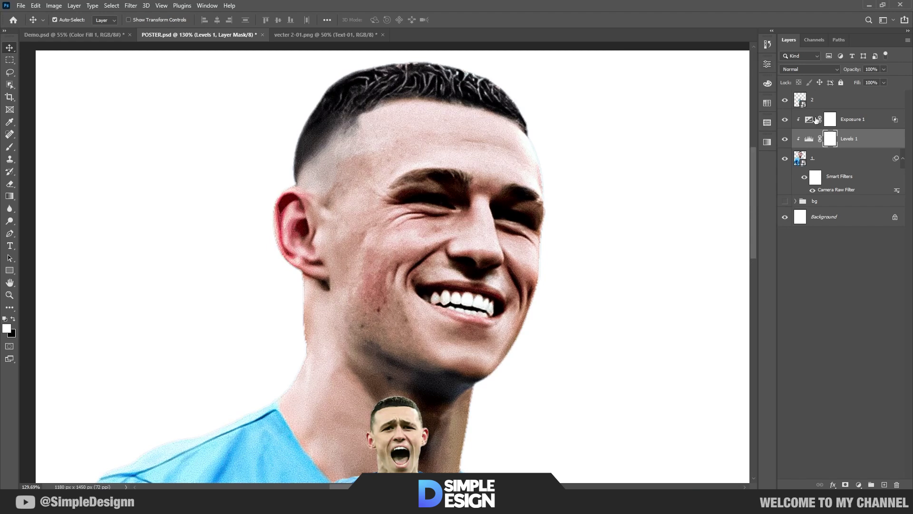
pyautogui.hotkey('ctrl', 'i')
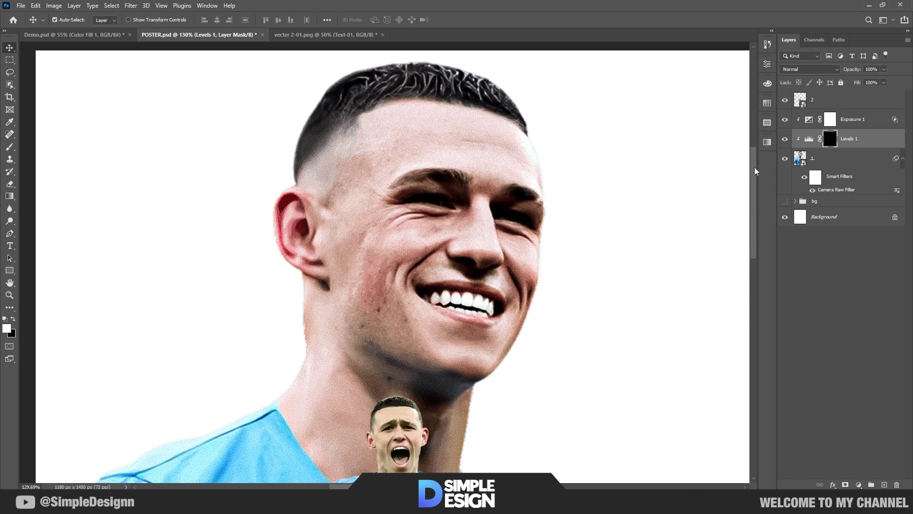
# - Paint white on the Levels mask with a small soft brush over the shadow areas of the large player's face, ear and jaw
pyautogui.press('b')
pyautogui.rightClick(401, 242)
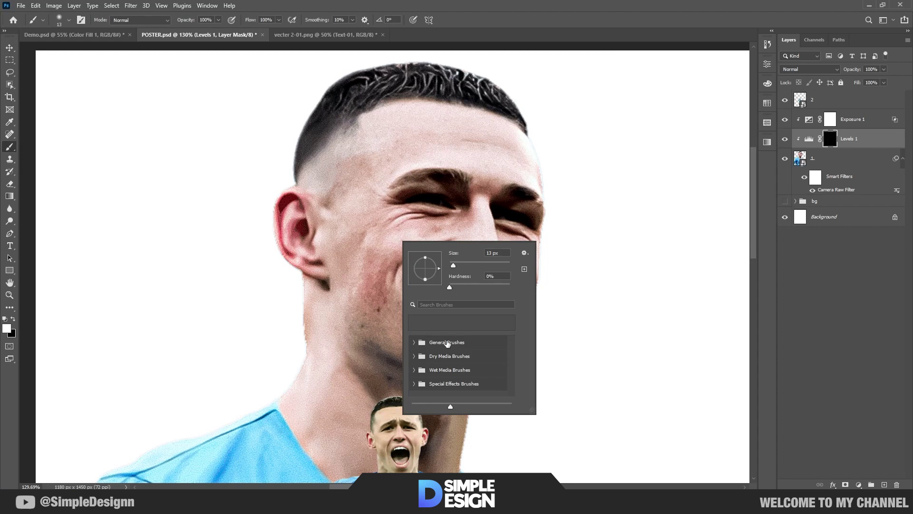
pyautogui.click(412, 343)
pyautogui.click(447, 362)
pyautogui.moveTo(354, 259)
pyautogui.mouseDown()
pyautogui.moveTo(390, 244)
pyautogui.moveTo(433, 257)
pyautogui.moveTo(399, 269)
pyautogui.mouseUp()
pyautogui.scroll(5, 409, 208)
pyautogui.moveTo(502, 280); pyautogui.dragTo(466, 198)
pyautogui.moveTo(436, 377)
pyautogui.mouseDown()
pyautogui.moveTo(366, 381)
pyautogui.moveTo(374, 424)
pyautogui.mouseUp()
pyautogui.moveTo(387, 413)
pyautogui.mouseDown()
pyautogui.moveTo(395, 318)
pyautogui.moveTo(441, 440)
pyautogui.mouseUp()
pyautogui.moveTo(549, 140)
pyautogui.mouseDown()
pyautogui.moveTo(509, 265)
pyautogui.moveTo(497, 265)
pyautogui.mouseUp()
pyautogui.moveTo(504, 250); pyautogui.dragTo(525, 300)
pyautogui.moveTo(314, 255); pyautogui.dragTo(304, 275)
pyautogui.moveTo(382, 205); pyautogui.dragTo(373, 295)
pyautogui.moveTo(412, 217); pyautogui.dragTo(328, 224)
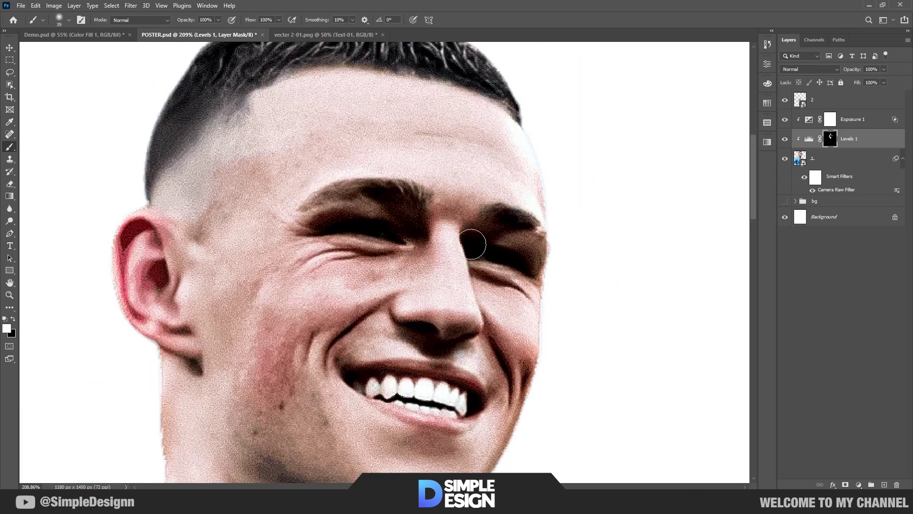
pyautogui.moveTo(413, 135); pyautogui.dragTo(451, 208)
pyautogui.moveTo(195, 340); pyautogui.dragTo(194, 364)
pyautogui.moveTo(217, 209)
pyautogui.mouseDown()
pyautogui.moveTo(325, 132)
pyautogui.moveTo(527, 157)
pyautogui.mouseUp()
pyautogui.moveTo(459, 408); pyautogui.dragTo(479, 214)
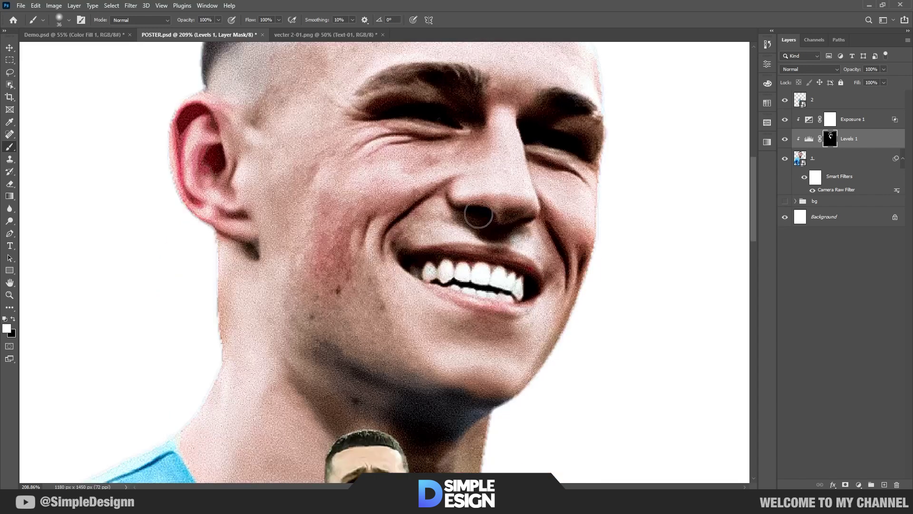
pyautogui.moveTo(466, 369); pyautogui.dragTo(535, 208)
# - Paint white on the Levels mask over the shadows and fabric folds of the large player's shirt and sleeves
pyautogui.scroll(-5, 419, 245)
pyautogui.moveTo(277, 306); pyautogui.dragTo(375, 176)
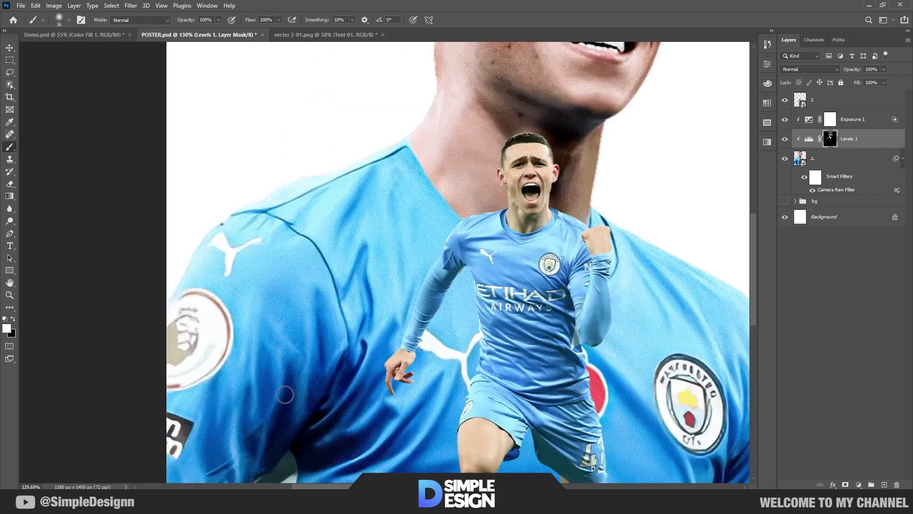
pyautogui.scroll(-3, 386, 241)
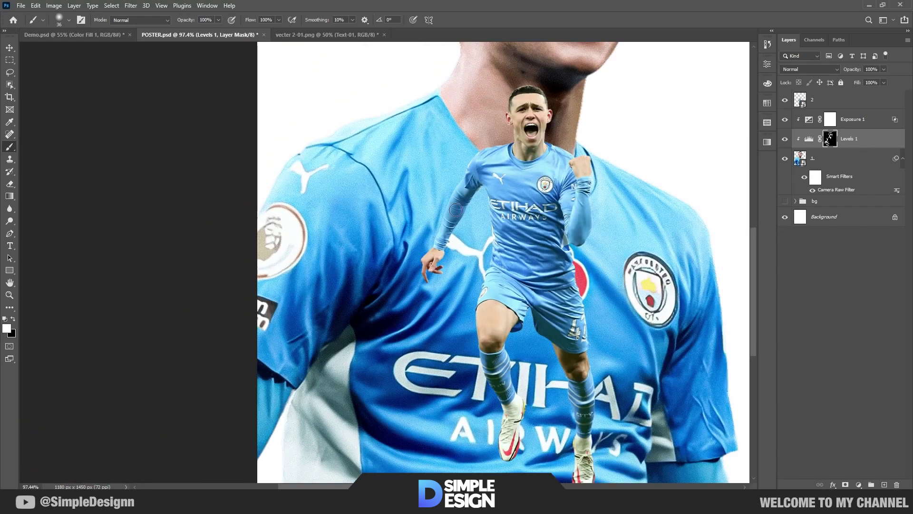
pyautogui.scroll(-5, 451, 333)
pyautogui.scroll(4, 476, 309)
pyautogui.hscroll(-2, 475, 309)
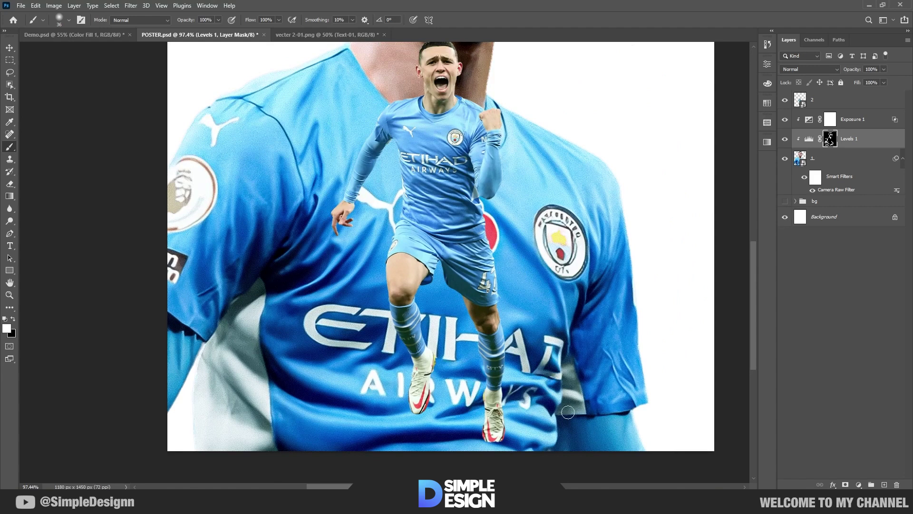
pyautogui.scroll(3, 547, 290)
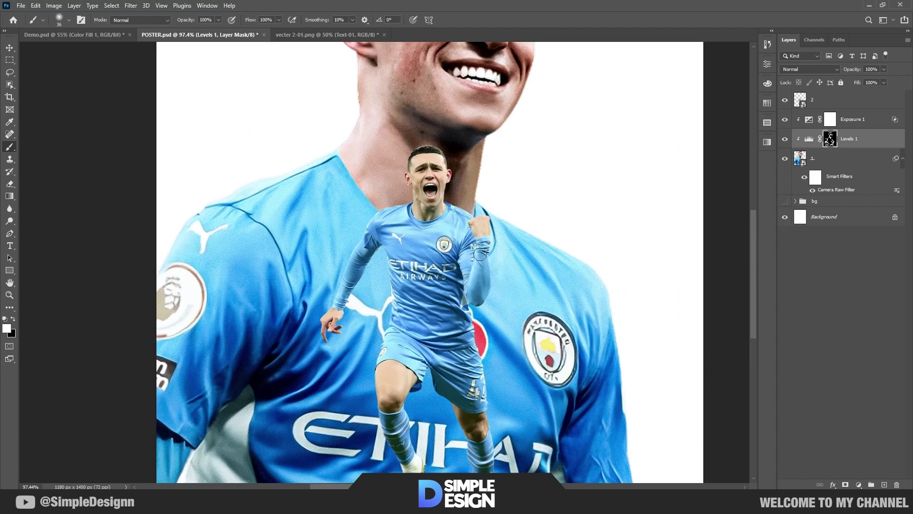
pyautogui.scroll(-4, 552, 205)
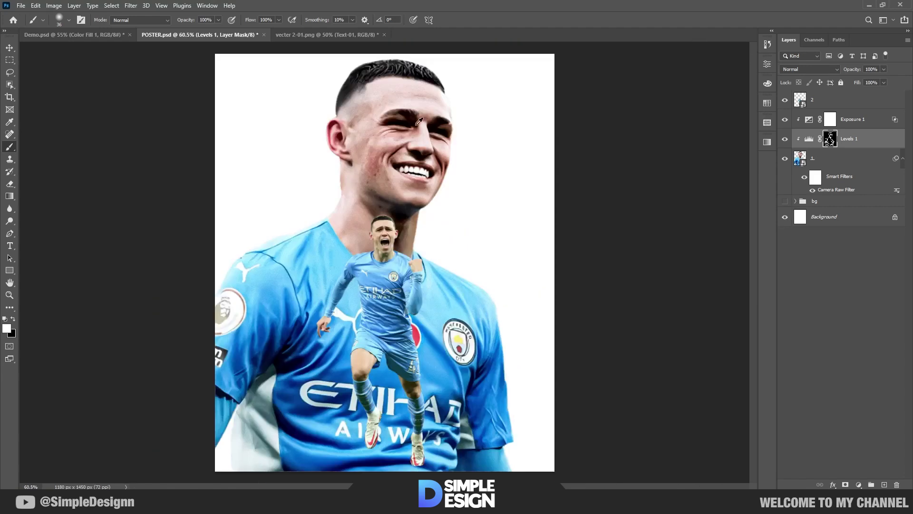
pyautogui.scroll(3, 390, 65)
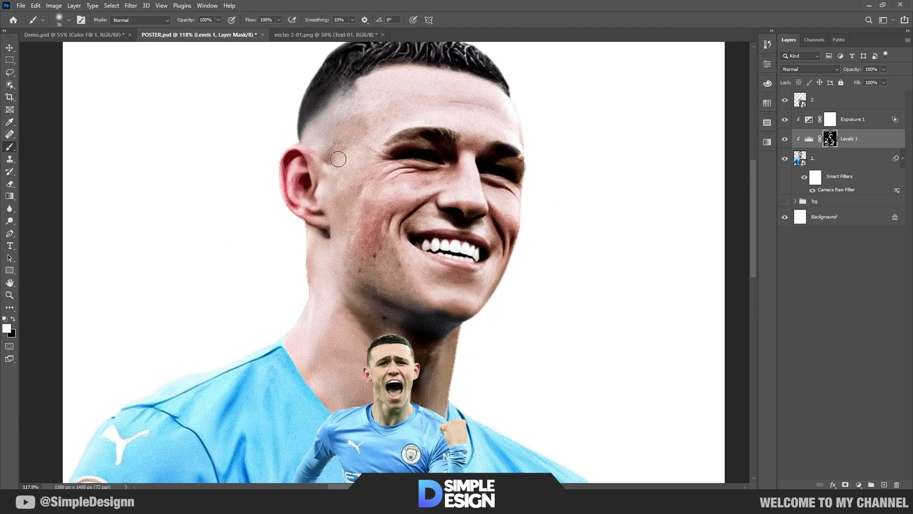
# - Add a new layer above Exposure 1, clip it to the large player, and fill it with 50% Gray
pyautogui.scroll(2, 636, 173)
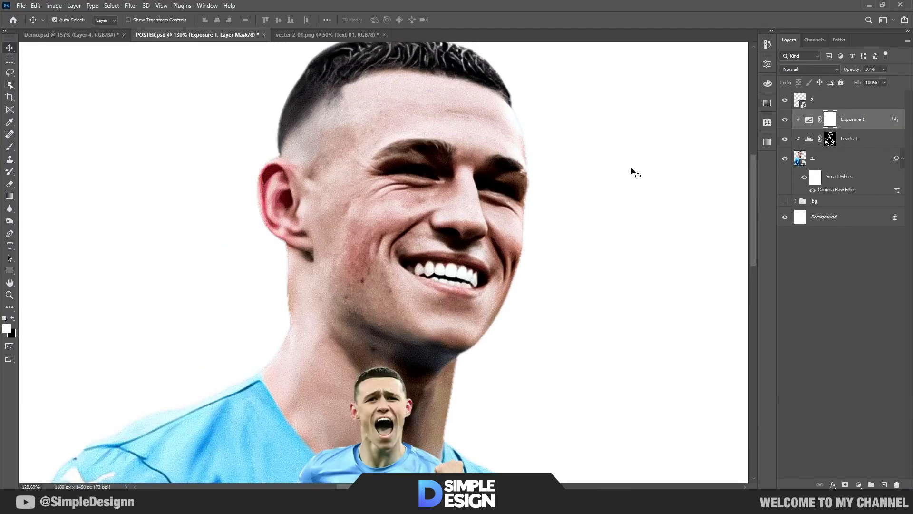
pyautogui.click(884, 484)
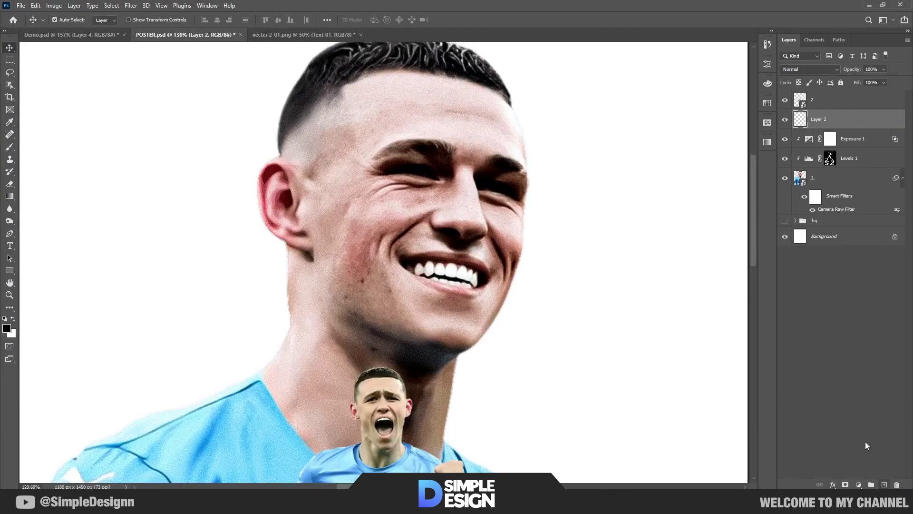
pyautogui.keyDown('alt'); pyautogui.click(850, 126); pyautogui.keyUp('alt')
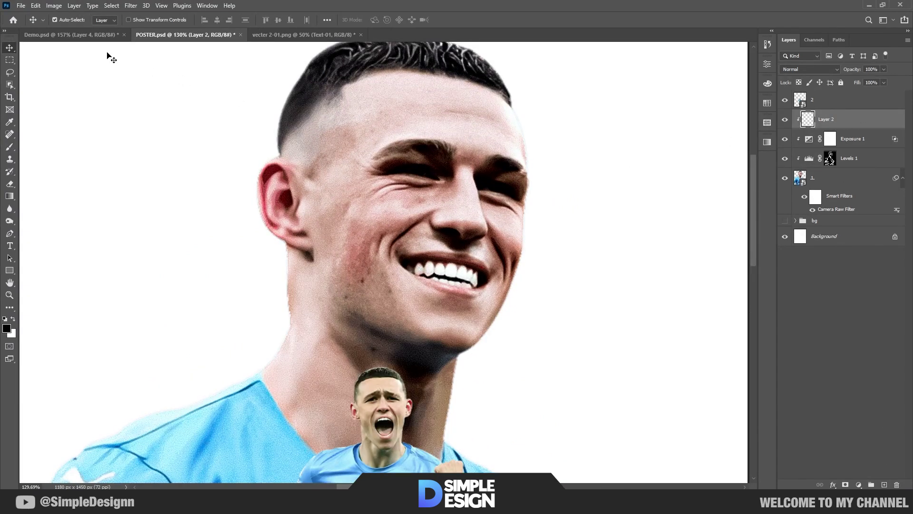
pyautogui.click(36, 6)
pyautogui.click(68, 153)
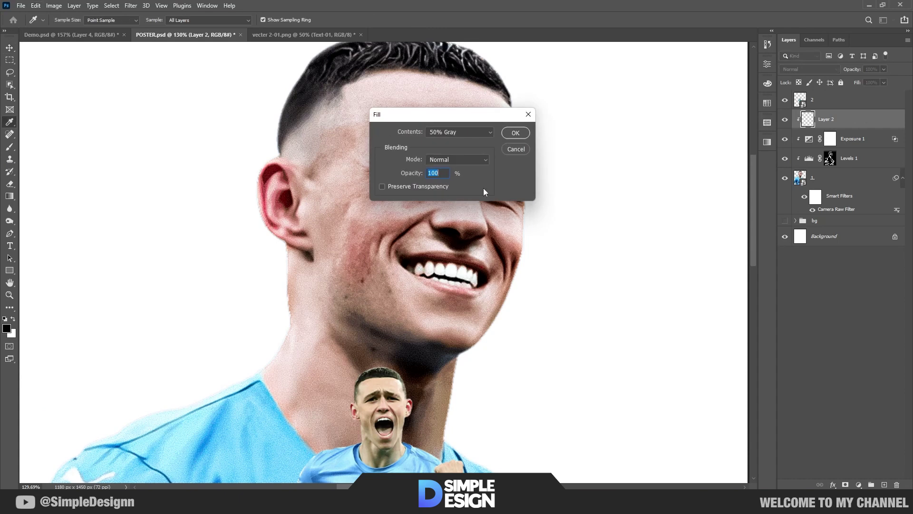
pyautogui.click(514, 133)
# - Set the gray layer's blend mode to Overlay
pyautogui.press('v')
pyautogui.click(820, 73)
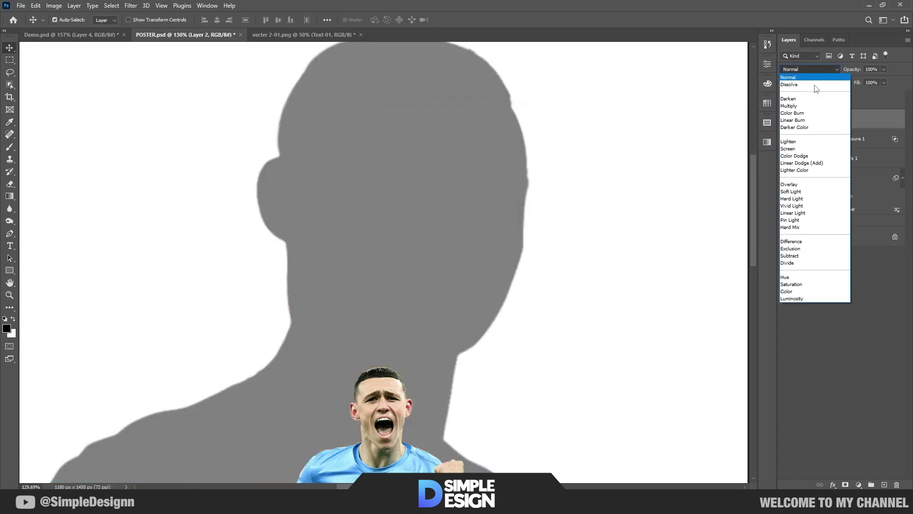
pyautogui.click(791, 185)
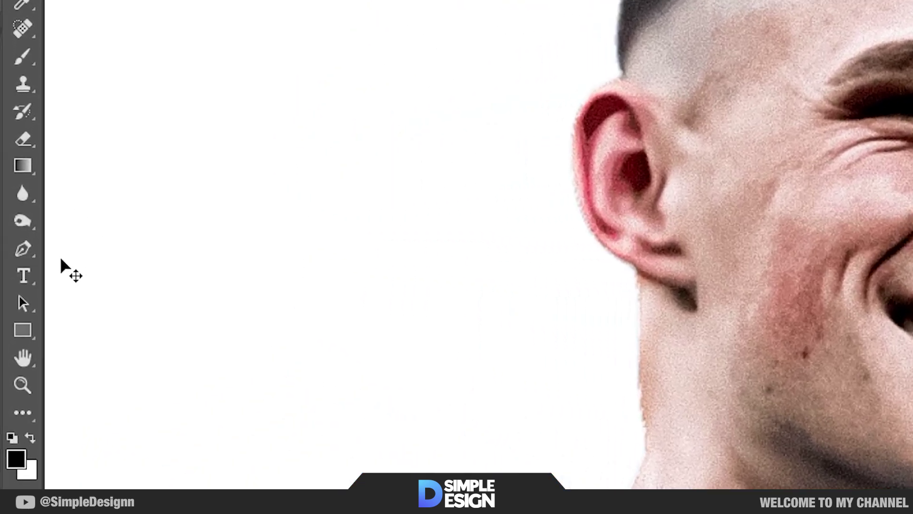
# - Darken the shadows along the large player's face and jaw with the Burn tool, Midtones range, 11% exposure, shrinking the brush to 23
pyautogui.rightClick(26, 221)
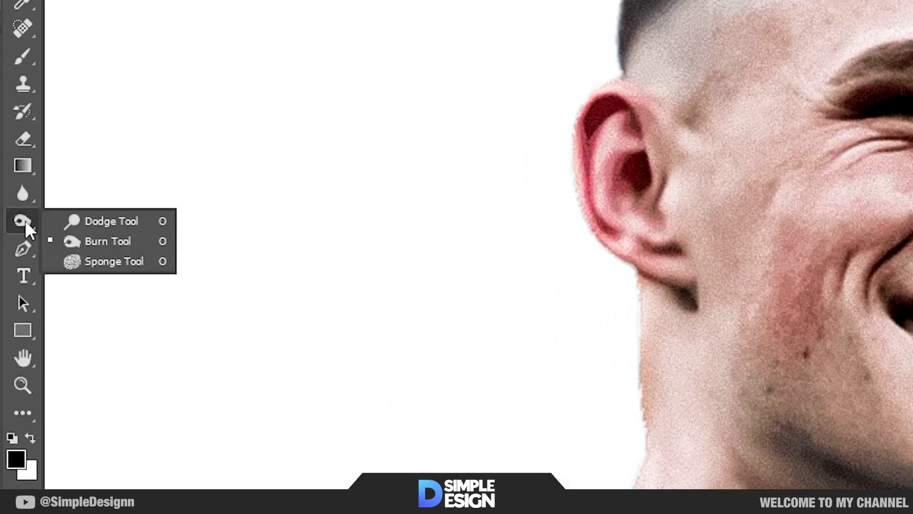
pyautogui.click(25, 221)
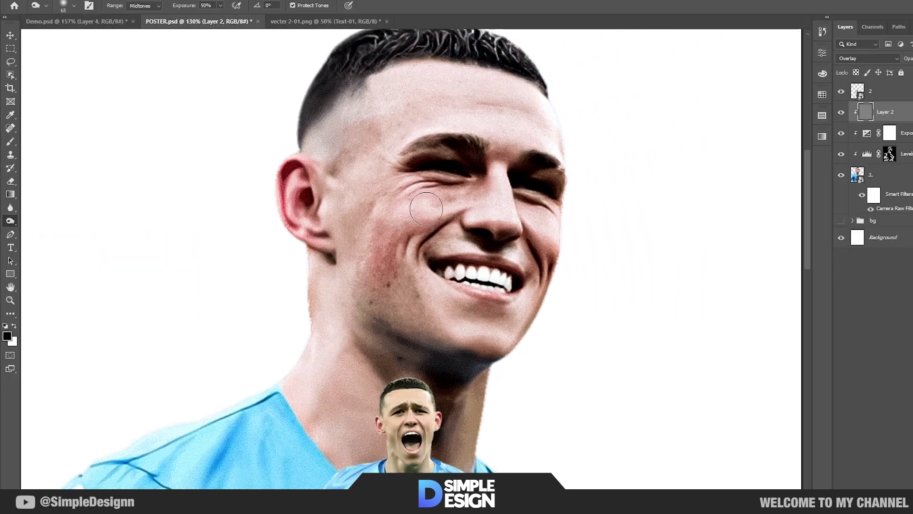
pyautogui.scroll(3, 392, 211)
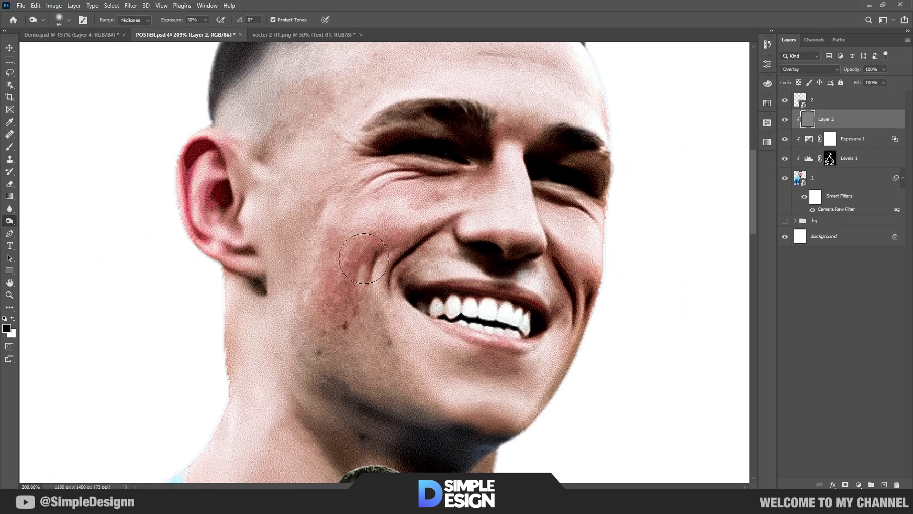
pyautogui.moveTo(160, 24); pyautogui.dragTo(157, 25)
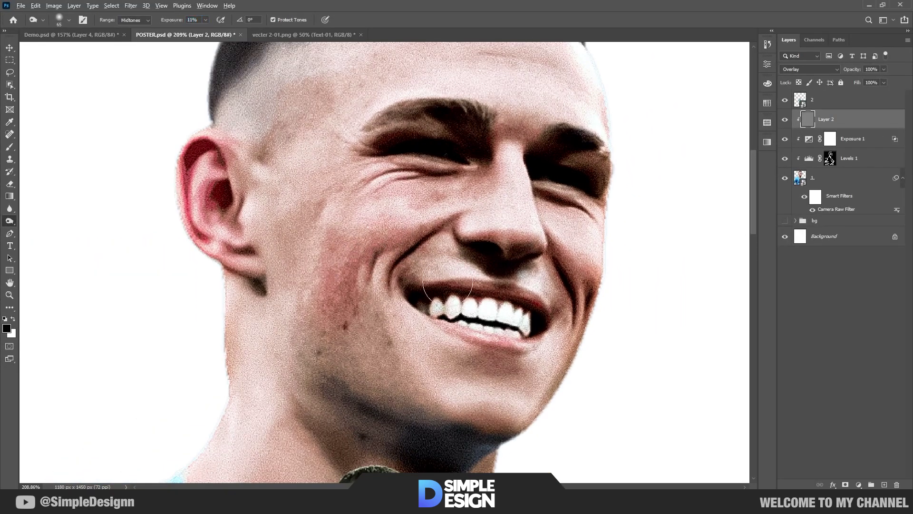
pyautogui.scroll(-2, 440, 280)
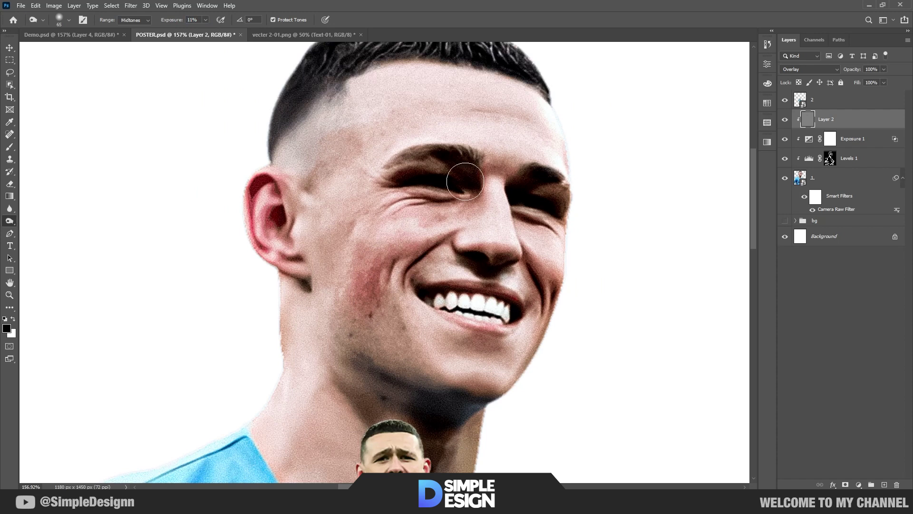
pyautogui.press('[')
pyautogui.moveTo(499, 351); pyautogui.dragTo(375, 381)
pyautogui.scroll(-3, 374, 381)
pyautogui.press('[')
pyautogui.press('[')
pyautogui.press('[')
pyautogui.press('[')
pyautogui.press('[')
pyautogui.press('[')
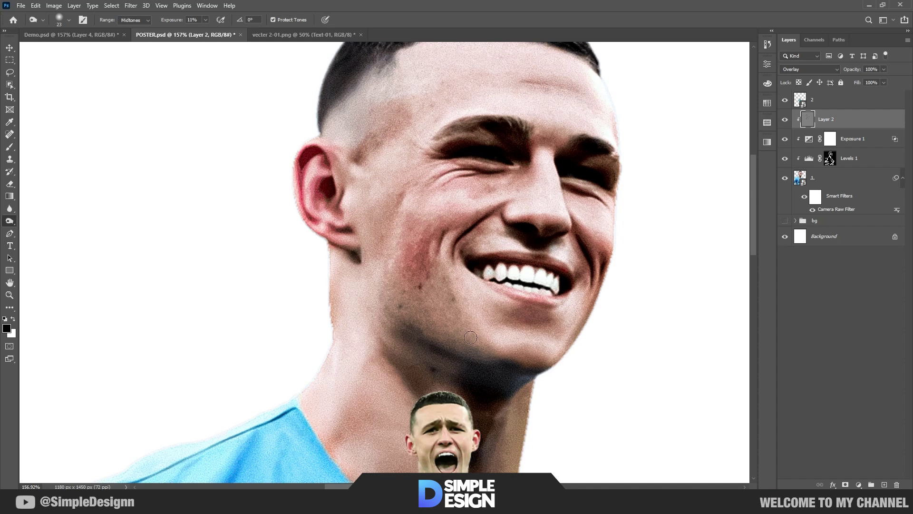
# - Raise the Burn exposure to 21% and darken the folds and shadows of the large player's shirt and sleeves
pyautogui.scroll(-3, 428, 380)
pyautogui.scroll(-3, 502, 289)
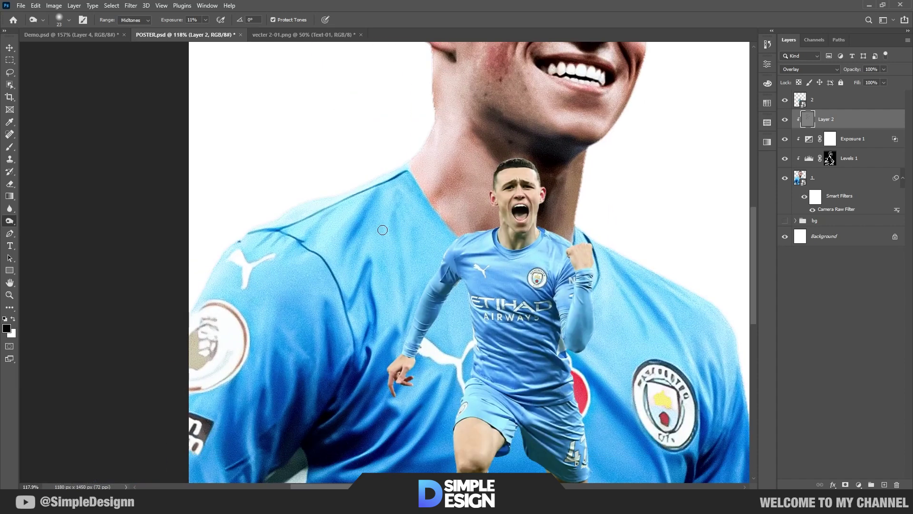
pyautogui.moveTo(177, 20); pyautogui.dragTo(182, 20)
pyautogui.moveTo(410, 405); pyautogui.dragTo(416, 259)
pyautogui.moveTo(353, 315); pyautogui.dragTo(329, 332)
pyautogui.moveTo(391, 391); pyautogui.dragTo(430, 401)
pyautogui.moveTo(526, 396); pyautogui.dragTo(571, 416)
pyautogui.moveTo(562, 409)
pyautogui.mouseDown()
pyautogui.moveTo(554, 286)
pyautogui.moveTo(322, 394)
pyautogui.mouseUp()
pyautogui.moveTo(445, 376); pyautogui.dragTo(442, 438)
pyautogui.moveTo(486, 265)
pyautogui.mouseDown()
pyautogui.moveTo(510, 373)
pyautogui.moveTo(437, 237)
pyautogui.mouseUp()
pyautogui.moveTo(491, 336); pyautogui.dragTo(514, 371)
pyautogui.moveTo(363, 81); pyautogui.dragTo(452, 373)
# - Enlarge the Burn brush to 65 and darken broader shadow areas of the large player
pyautogui.press(']')
pyautogui.press(']')
pyautogui.press(']')
pyautogui.press(']')
pyautogui.press(']')
pyautogui.moveTo(335, 195)
pyautogui.mouseDown()
pyautogui.moveTo(357, 168)
pyautogui.moveTo(499, 133)
pyautogui.mouseUp()
pyautogui.moveTo(521, 223); pyautogui.dragTo(511, 339)
pyautogui.moveTo(425, 302); pyautogui.dragTo(433, 325)
pyautogui.scroll(3, 444, 308)
pyautogui.press('x')
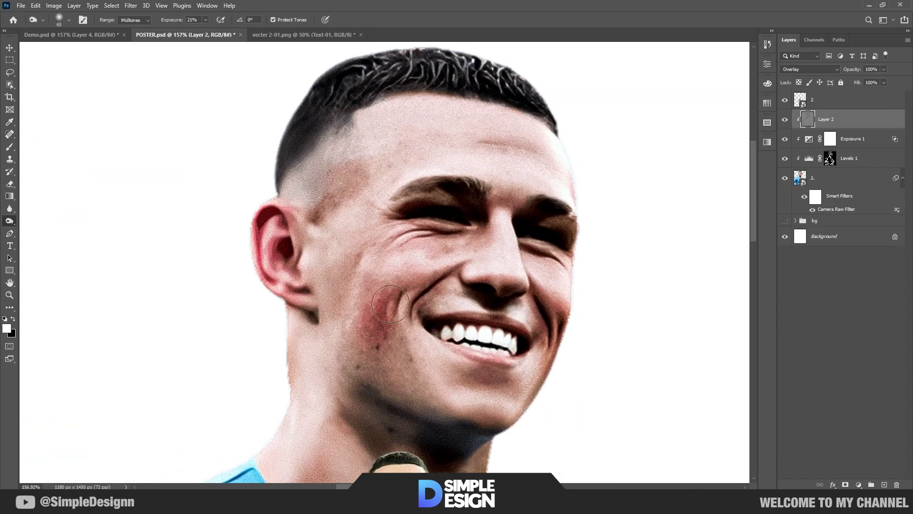
# - Add a clipped Selective Color adjustment and set its Reds to Cyan -18, Magenta +53, Yellow -22 and Black -36
pyautogui.scroll(-5, 464, 288)
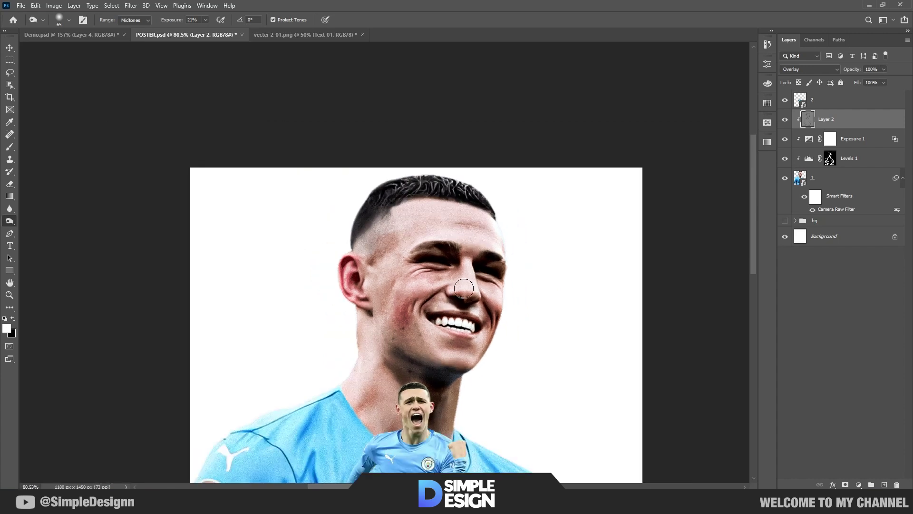
pyautogui.scroll(-3, 424, 305)
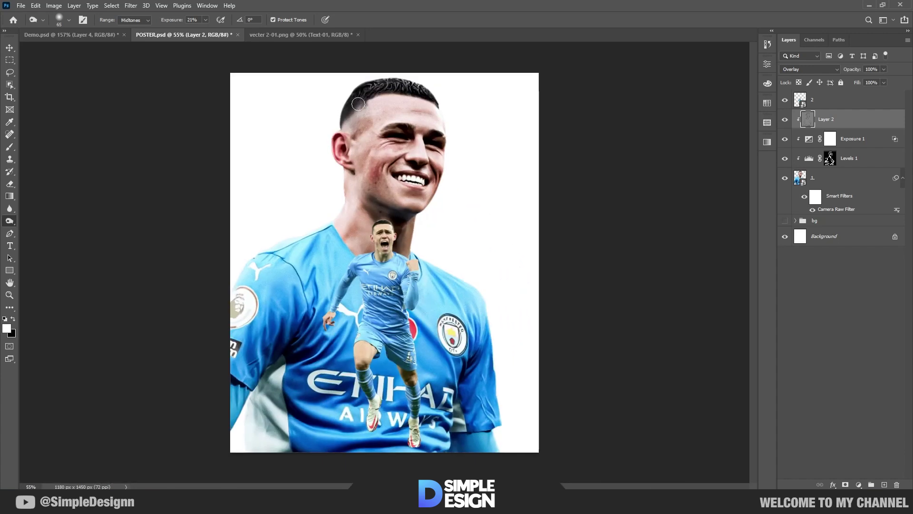
pyautogui.scroll(3, 358, 104)
pyautogui.scroll(3, 397, 141)
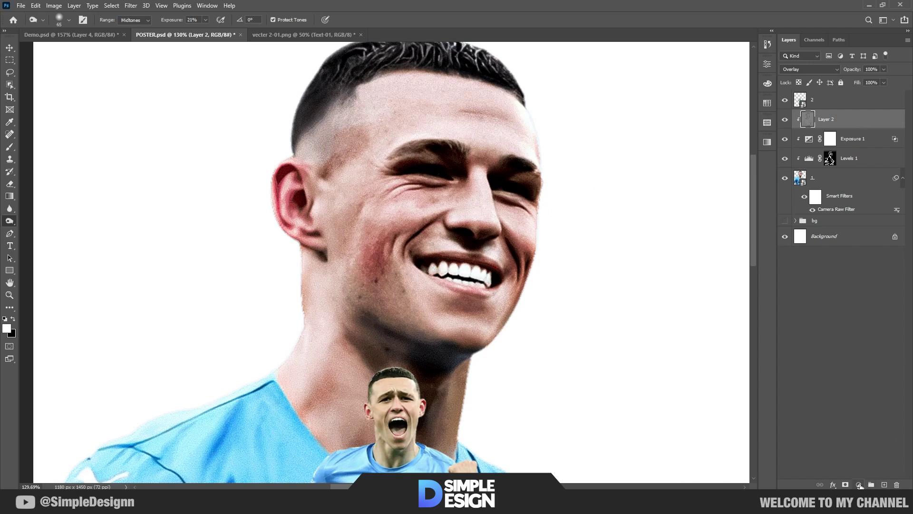
pyautogui.click(859, 485)
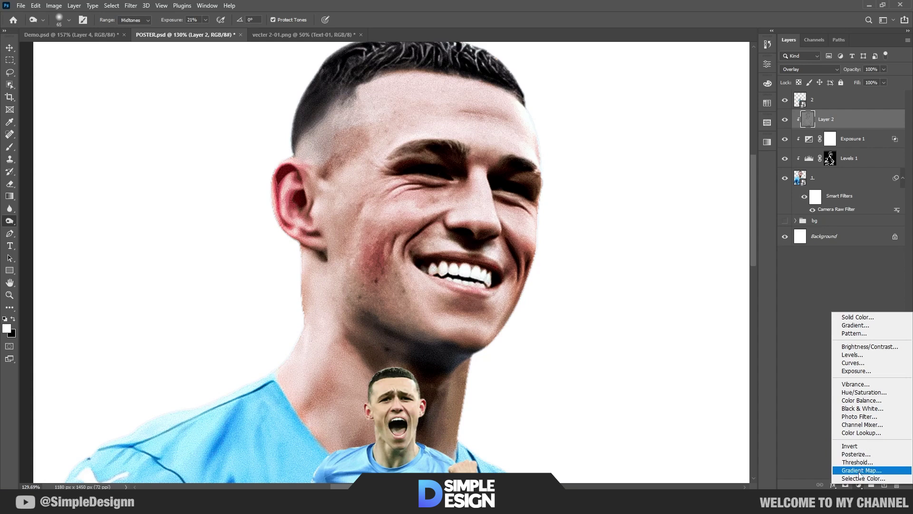
pyautogui.click(813, 407)
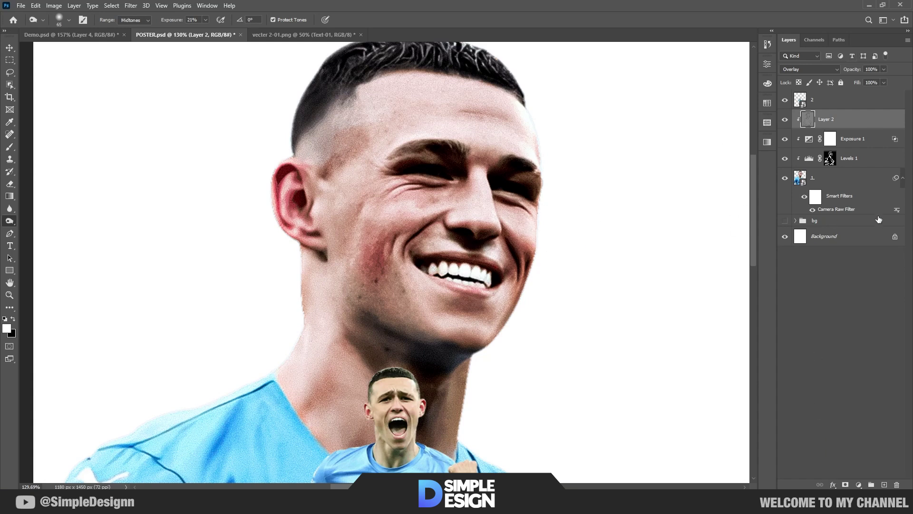
pyautogui.click(860, 484)
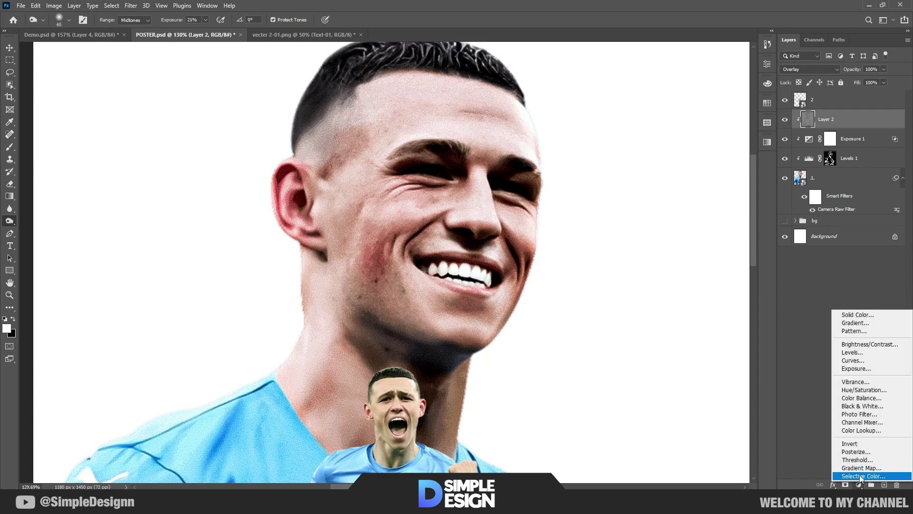
pyautogui.click(864, 469)
pyautogui.click(685, 222)
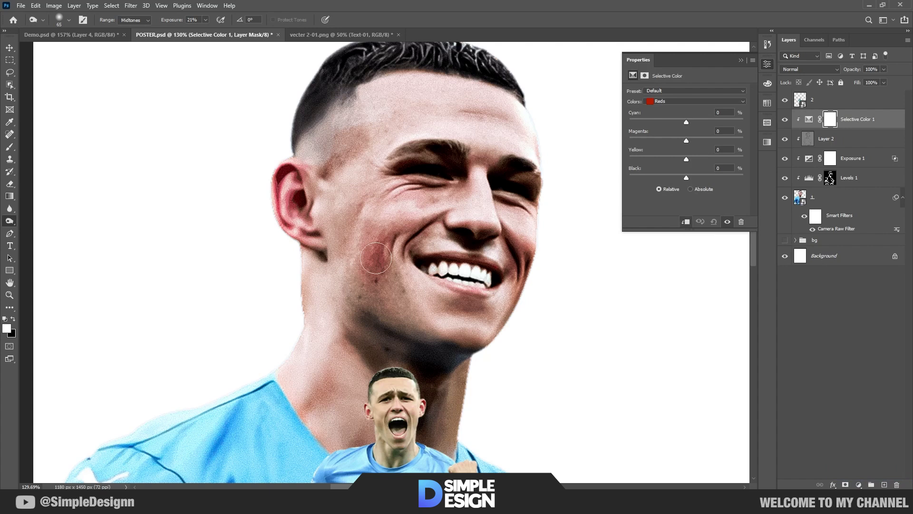
pyautogui.moveTo(686, 179); pyautogui.dragTo(666, 181)
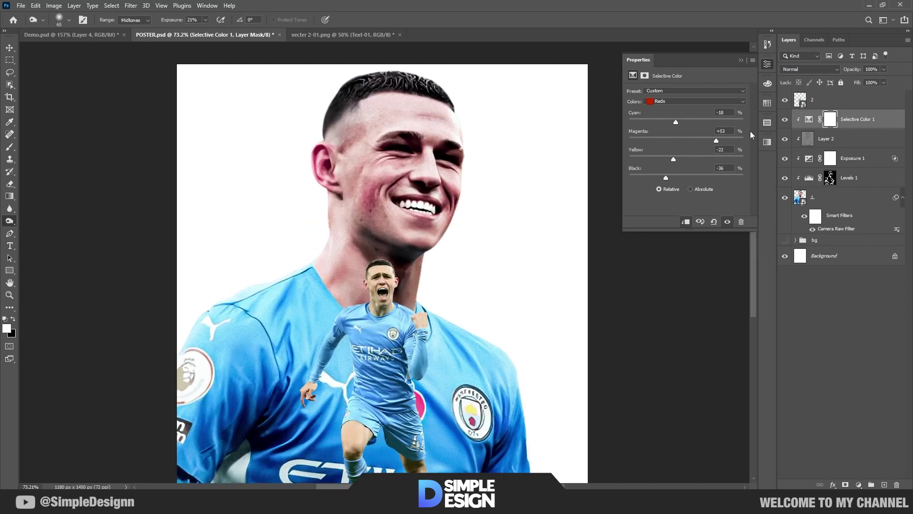
# - Increase Cyan, Magenta and Black in the Selective Color adjustment's Cyans range to deepen the shirt's blue
pyautogui.click(694, 101)
pyautogui.click(666, 139)
pyautogui.moveTo(679, 178); pyautogui.dragTo(694, 177)
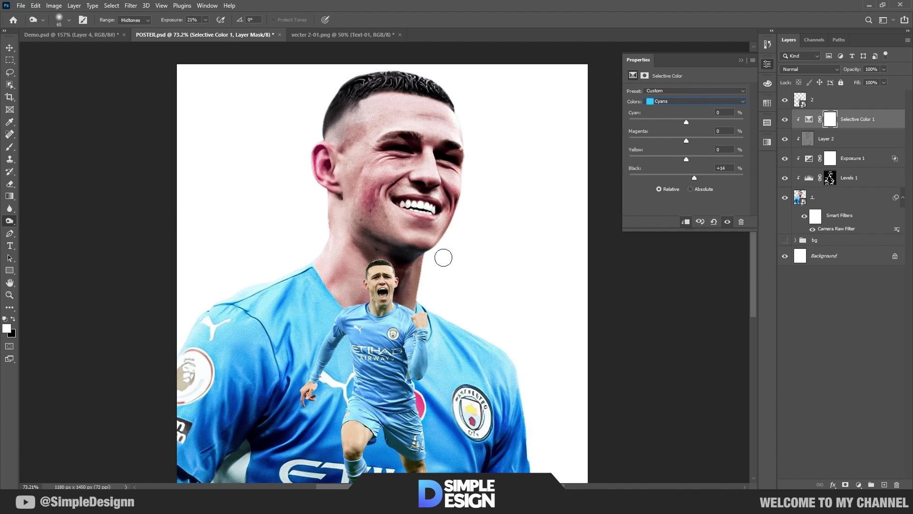
pyautogui.moveTo(687, 122); pyautogui.dragTo(702, 122)
pyautogui.moveTo(692, 141); pyautogui.dragTo(694, 141)
pyautogui.click(741, 60)
pyautogui.hotkey('ctrl', '0')
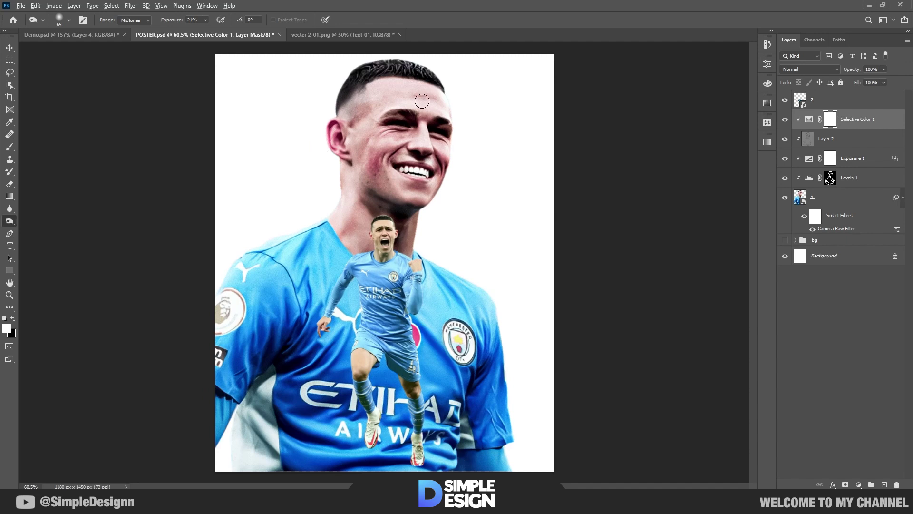
# - Add a clipped Brightness/Contrast adjustment with Brightness 69 and Contrast -22, and invert its mask to black
pyautogui.scroll(5, 418, 95)
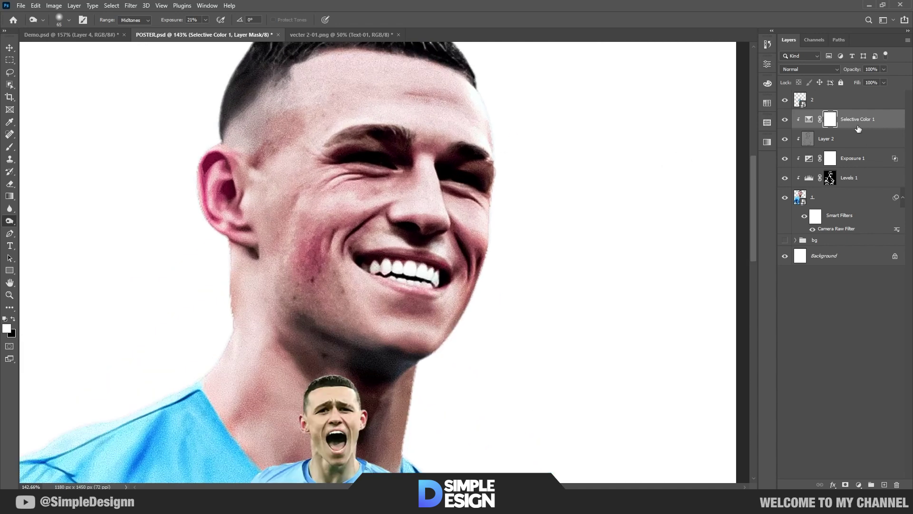
pyautogui.click(858, 483)
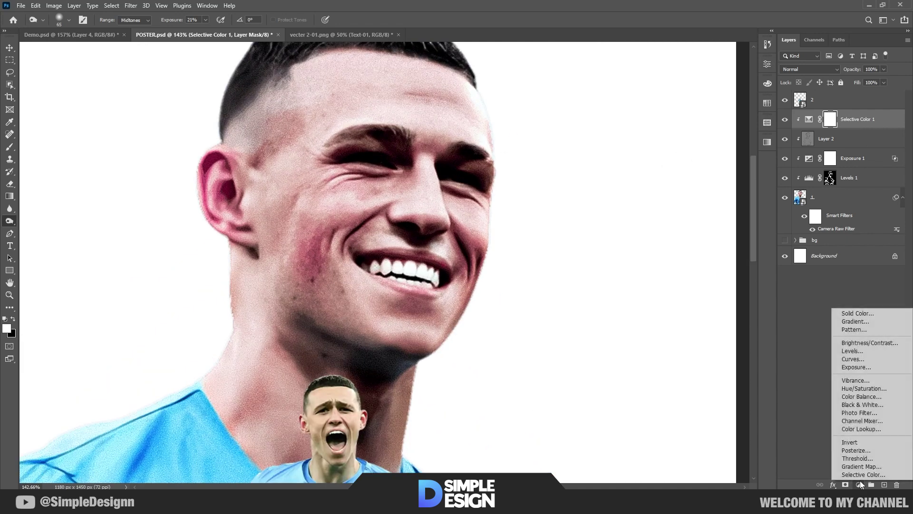
pyautogui.click(856, 344)
pyautogui.click(685, 222)
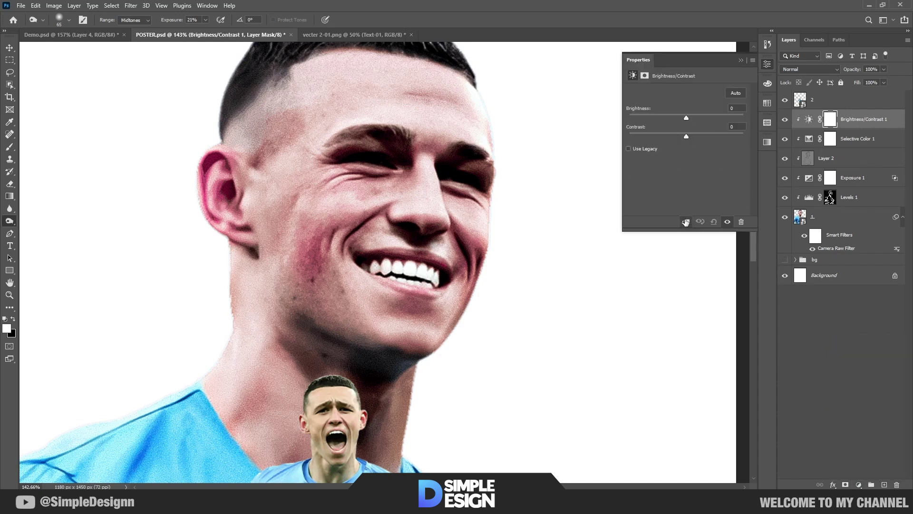
pyautogui.moveTo(690, 118); pyautogui.dragTo(713, 117)
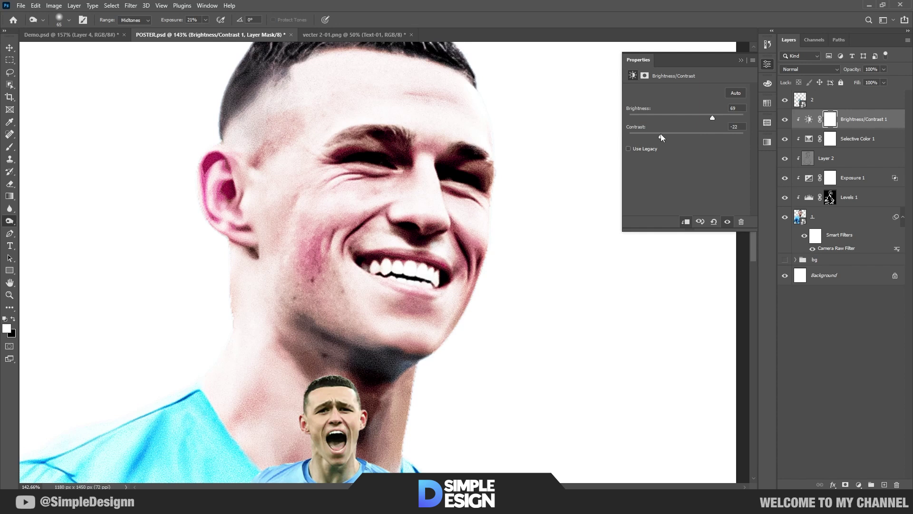
pyautogui.click(740, 61)
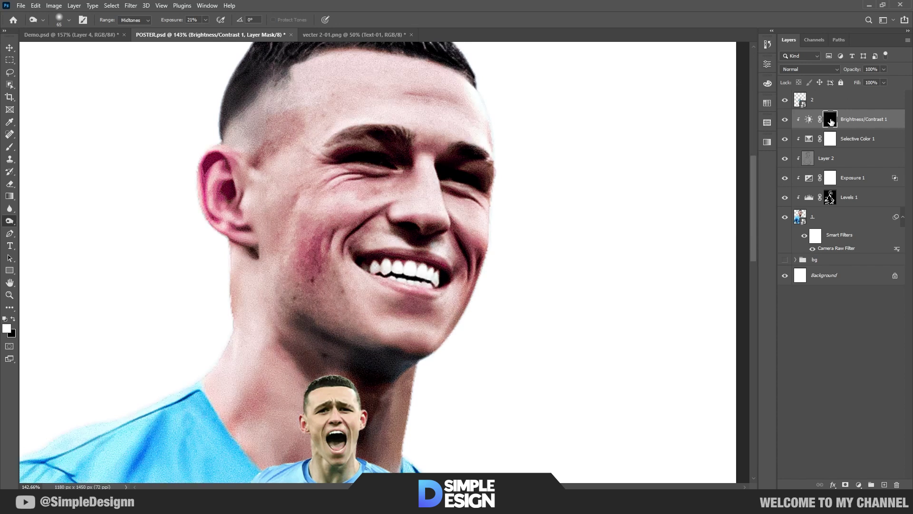
# - Paint white on the Brightness/Contrast mask with a small soft brush at 18% flow over the highlights of the large player's face, ear and neck
pyautogui.press('b')
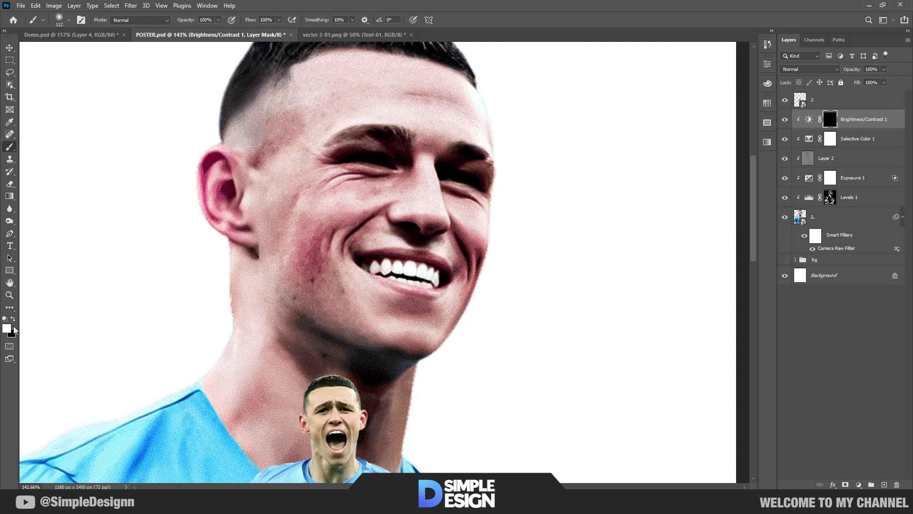
pyautogui.moveTo(221, 21); pyautogui.dragTo(217, 21)
pyautogui.scroll(3, 508, 224)
pyautogui.moveTo(482, 220); pyautogui.dragTo(461, 219)
pyautogui.moveTo(477, 265)
pyautogui.mouseDown()
pyautogui.moveTo(479, 230)
pyautogui.moveTo(476, 260)
pyautogui.moveTo(363, 367)
pyautogui.mouseUp()
pyautogui.scroll(3, 474, 249)
pyautogui.moveTo(497, 276); pyautogui.dragTo(563, 348)
pyautogui.moveTo(504, 159); pyautogui.dragTo(366, 129)
pyautogui.moveTo(190, 340); pyautogui.dragTo(183, 373)
pyautogui.moveTo(247, 22); pyautogui.dragTo(243, 22)
pyautogui.moveTo(342, 275)
pyautogui.mouseDown()
pyautogui.moveTo(392, 157)
pyautogui.moveTo(328, 195)
pyautogui.mouseUp()
pyautogui.moveTo(325, 62); pyautogui.dragTo(313, 63)
pyautogui.moveTo(406, 266); pyautogui.dragTo(459, 265)
pyautogui.moveTo(510, 273); pyautogui.dragTo(509, 178)
pyautogui.moveTo(457, 164); pyautogui.dragTo(424, 164)
pyautogui.moveTo(458, 319)
pyautogui.mouseDown()
pyautogui.moveTo(499, 241)
pyautogui.moveTo(573, 250)
pyautogui.mouseUp()
pyautogui.moveTo(476, 283); pyautogui.dragTo(587, 300)
pyautogui.moveTo(337, 378); pyautogui.dragTo(321, 304)
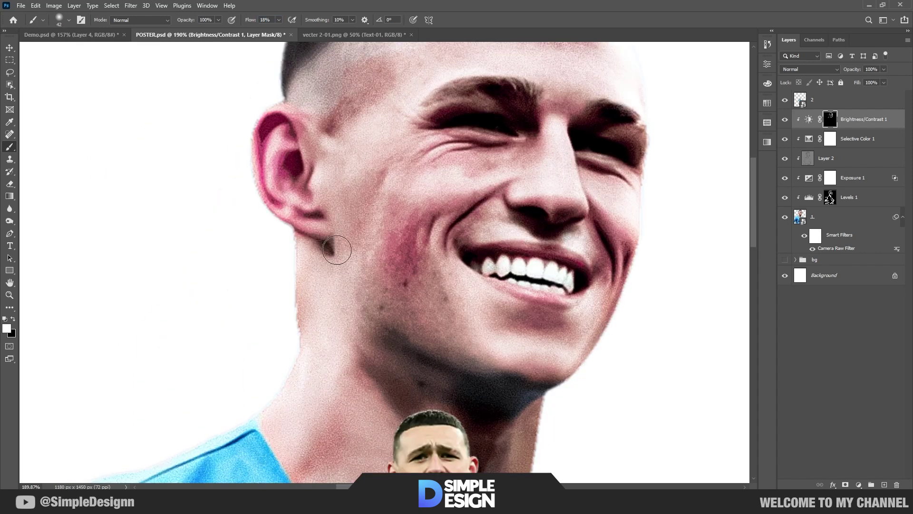
pyautogui.moveTo(428, 380); pyautogui.dragTo(440, 219)
pyautogui.moveTo(356, 261); pyautogui.dragTo(329, 291)
pyautogui.moveTo(226, 323); pyautogui.dragTo(187, 380)
# - Paint white on the Brightness/Contrast mask over the highlights and folds of the large player's shirt and sleeves
pyautogui.scroll(-3, 247, 305)
pyautogui.moveTo(156, 323)
pyautogui.mouseDown()
pyautogui.moveTo(340, 204)
pyautogui.moveTo(251, 252)
pyautogui.mouseUp()
pyautogui.moveTo(485, 304); pyautogui.dragTo(260, 202)
pyautogui.moveTo(518, 205); pyautogui.dragTo(558, 281)
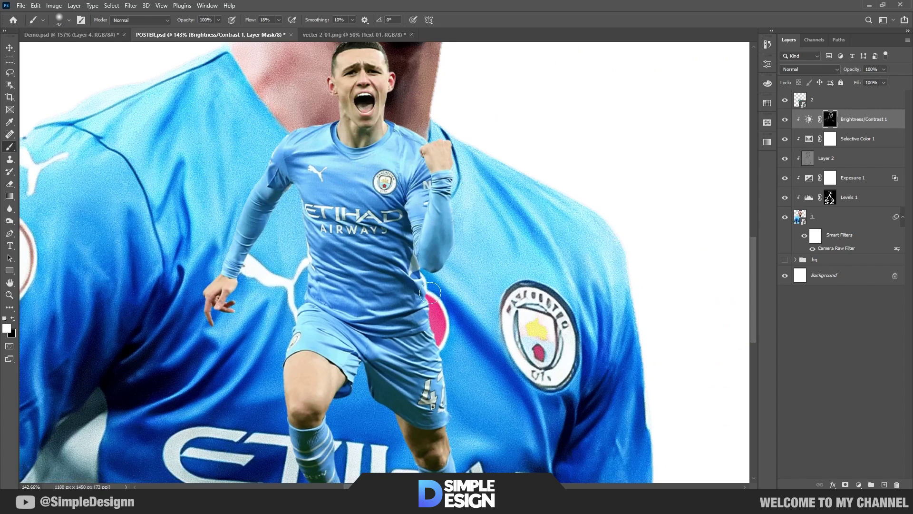
pyautogui.moveTo(457, 411); pyautogui.dragTo(481, 305)
pyautogui.scroll(-3, 480, 309)
pyautogui.moveTo(335, 406); pyautogui.dragTo(281, 428)
pyautogui.moveTo(245, 452); pyautogui.dragTo(447, 455)
pyautogui.moveTo(483, 456); pyautogui.dragTo(554, 460)
pyautogui.moveTo(614, 430); pyautogui.dragTo(614, 392)
pyautogui.moveTo(615, 352); pyautogui.dragTo(598, 252)
pyautogui.moveTo(518, 176); pyautogui.dragTo(575, 409)
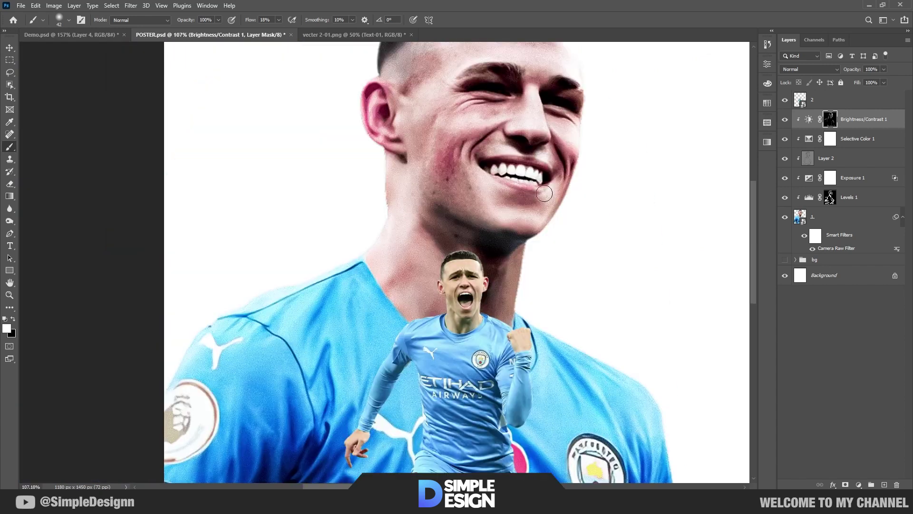
# - Group the large player's layer and its five clipped layers above it, and name the group 1
pyautogui.scroll(-2, 544, 193)
pyautogui.scroll(-2, 474, 234)
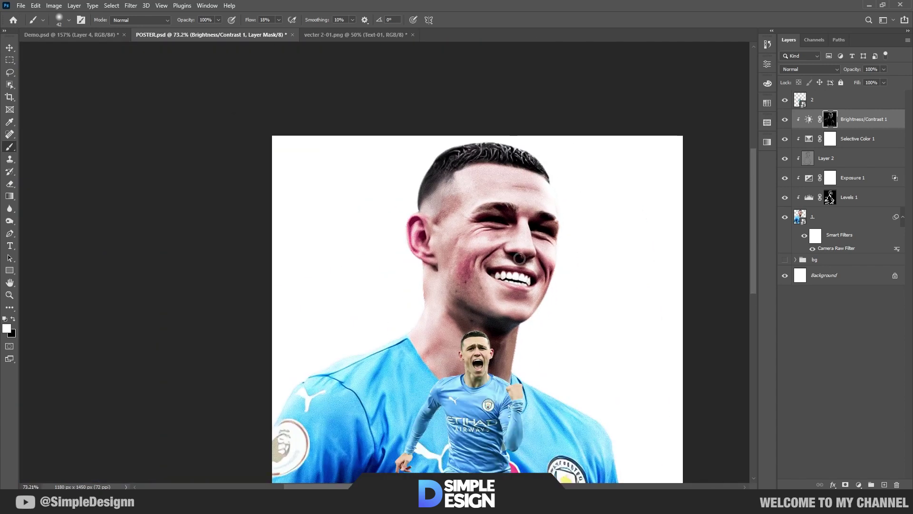
pyautogui.scroll(3, 519, 258)
pyautogui.keyDown('shift'); pyautogui.click(859, 219); pyautogui.keyUp('shift')
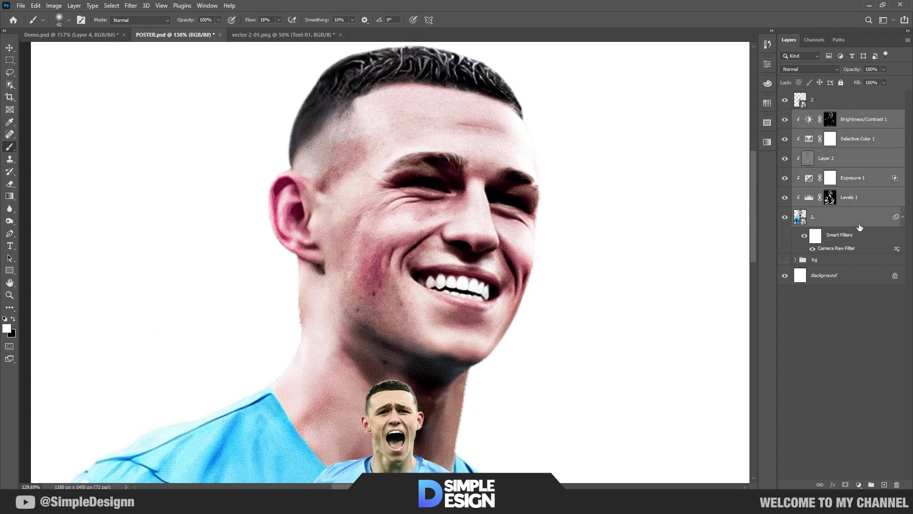
pyautogui.hotkey('ctrl', 'g')
pyautogui.click(818, 117)
pyautogui.write('1')
pyautogui.press('Return')
pyautogui.scroll(-3, 427, 229)
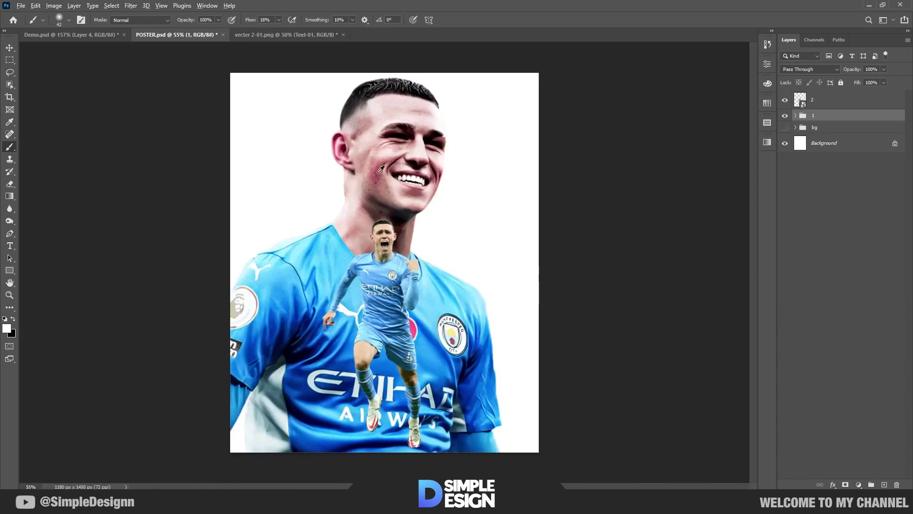
# - Use the Camera Raw Filter on layer 2: Contrast +23, Highlights +10, Shadows -22, Whites +15, Blacks -21, Texture +39, Clarity +32
pyautogui.scroll(1, 381, 169)
pyautogui.click(825, 104)
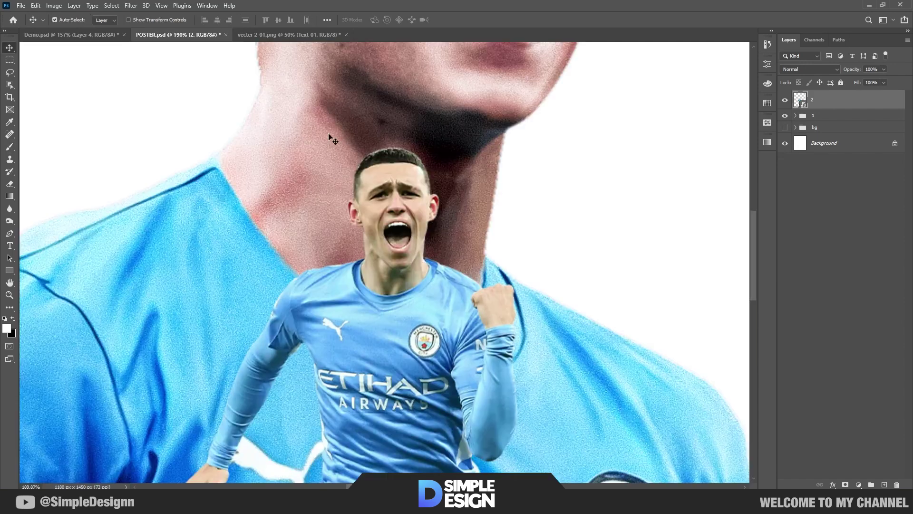
pyautogui.click(127, 6)
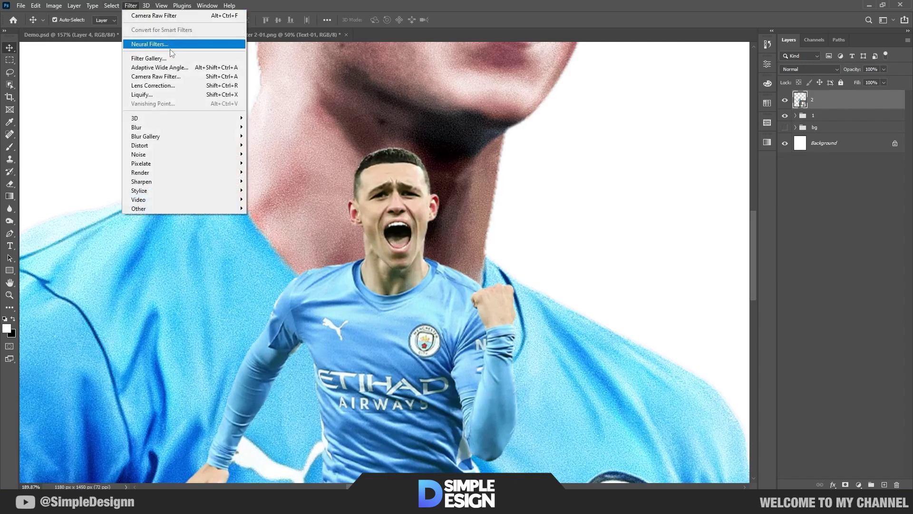
pyautogui.click(169, 80)
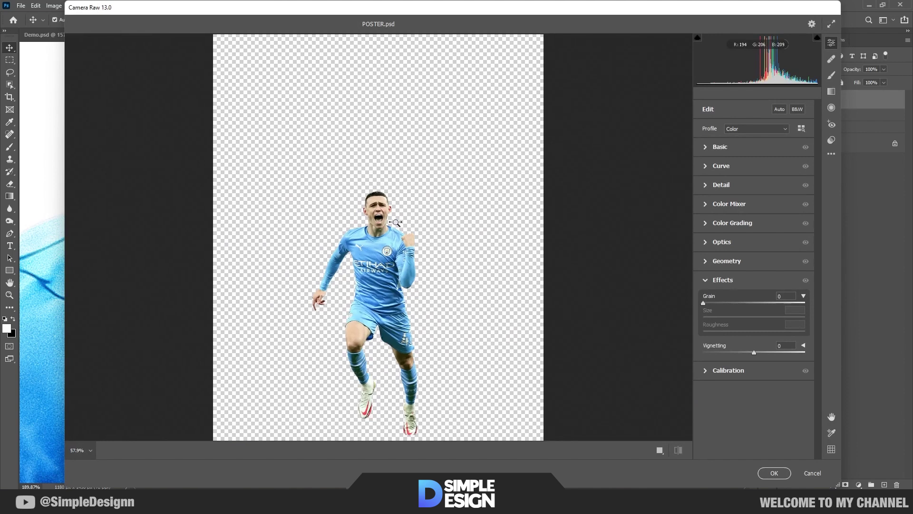
pyautogui.click(475, 290)
pyautogui.moveTo(475, 290); pyautogui.dragTo(527, 292)
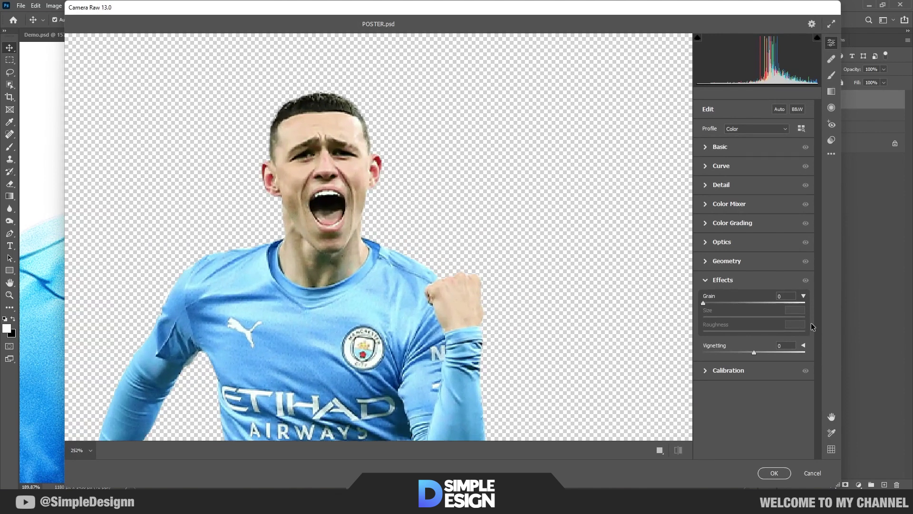
pyautogui.click(706, 148)
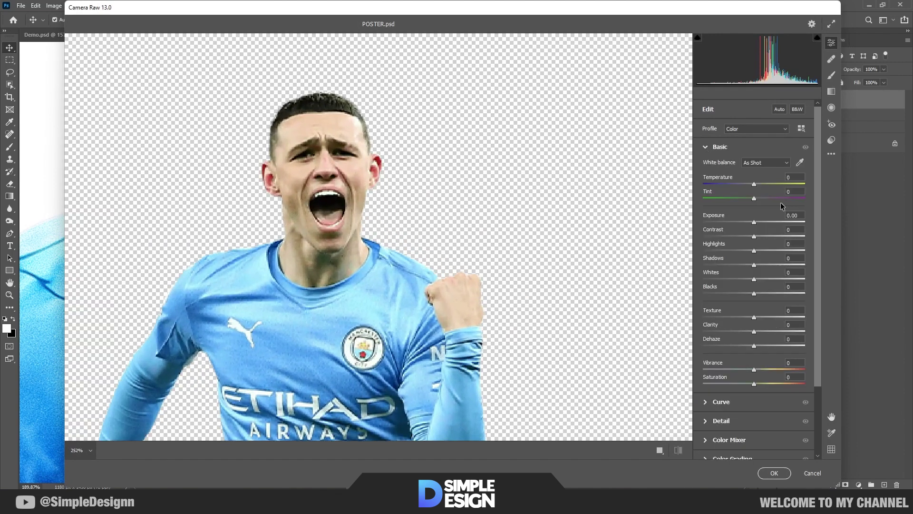
pyautogui.moveTo(754, 236); pyautogui.dragTo(761, 280)
pyautogui.moveTo(754, 293); pyautogui.dragTo(774, 272)
pyautogui.scroll(-2, 774, 326)
pyautogui.moveTo(754, 286); pyautogui.dragTo(771, 286)
pyautogui.doubleClick(678, 450)
pyautogui.scroll(-1, 761, 314)
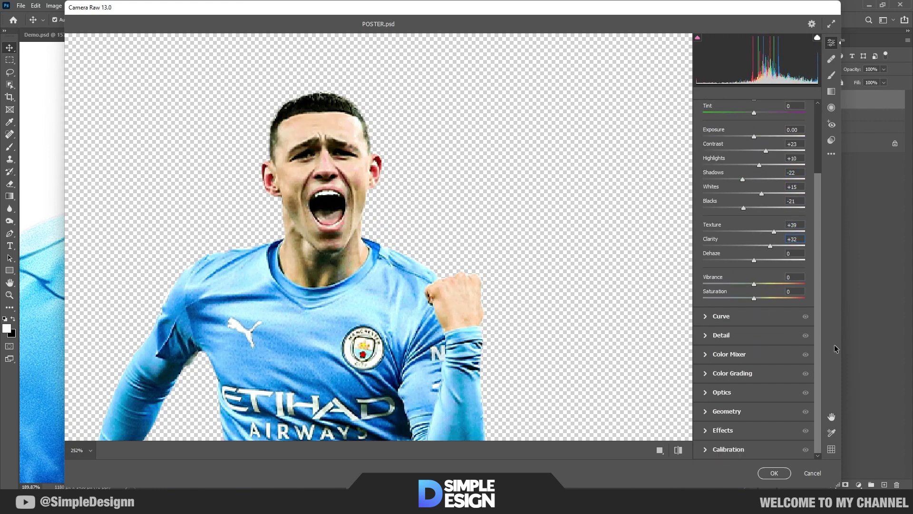
# - Set Sharpening 12, Noise Reduction 26 and Grain 7 for the small player, apply the filter and collapse the layer's smart filter list
pyautogui.click(739, 335)
pyautogui.moveTo(716, 226); pyautogui.dragTo(730, 228)
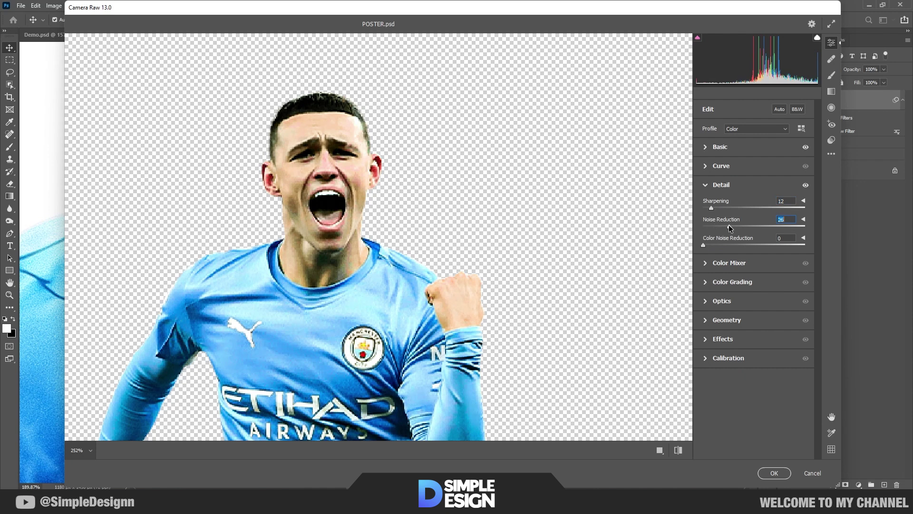
pyautogui.scroll(3, 261, 180)
pyautogui.click(723, 338)
pyautogui.moveTo(703, 303); pyautogui.dragTo(716, 305)
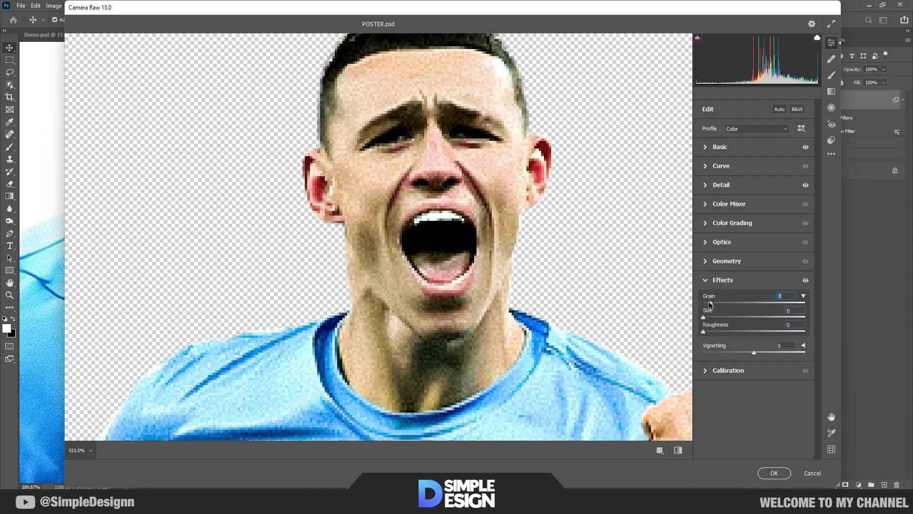
pyautogui.click(775, 473)
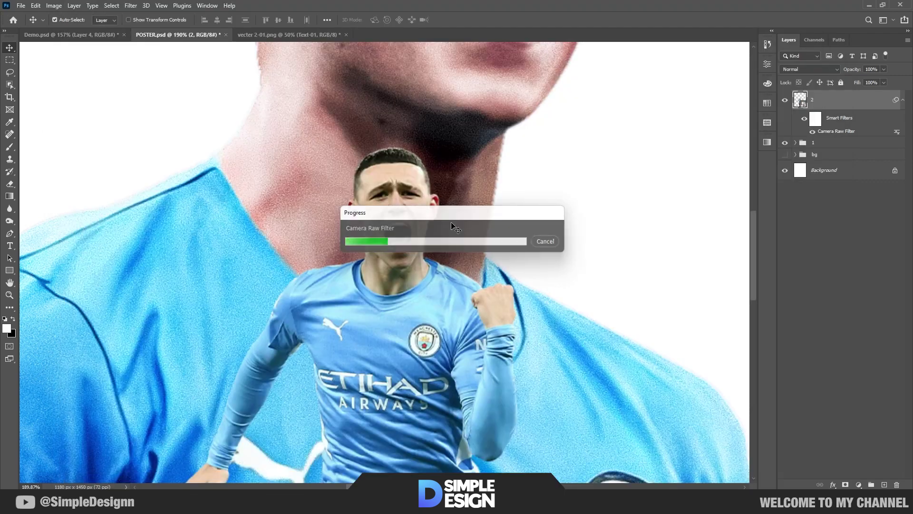
pyautogui.scroll(-2, 427, 217)
pyautogui.scroll(5, 418, 209)
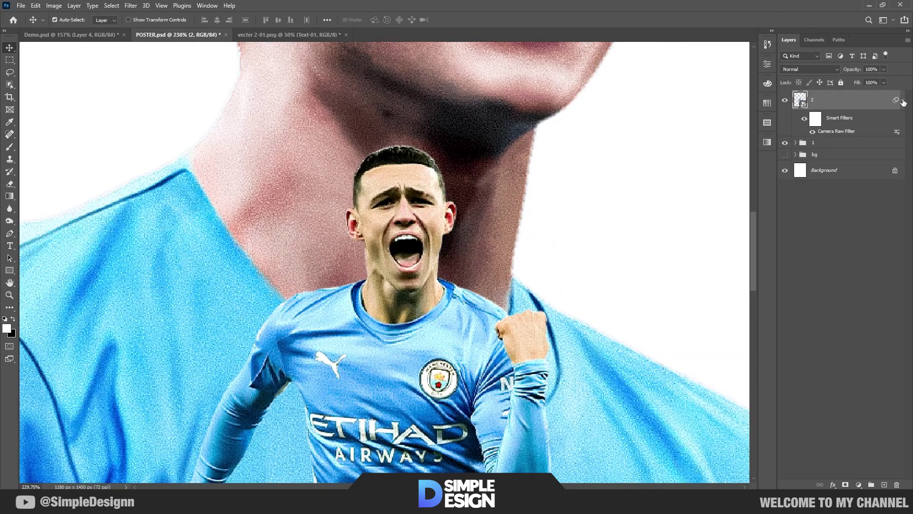
pyautogui.click(903, 101)
pyautogui.scroll(1, 333, 221)
# - Duplicate the small player's layer 2 and apply a High Pass filter with a 2.0 pixel radius to the copy
pyautogui.click(857, 486)
pyautogui.click(857, 188)
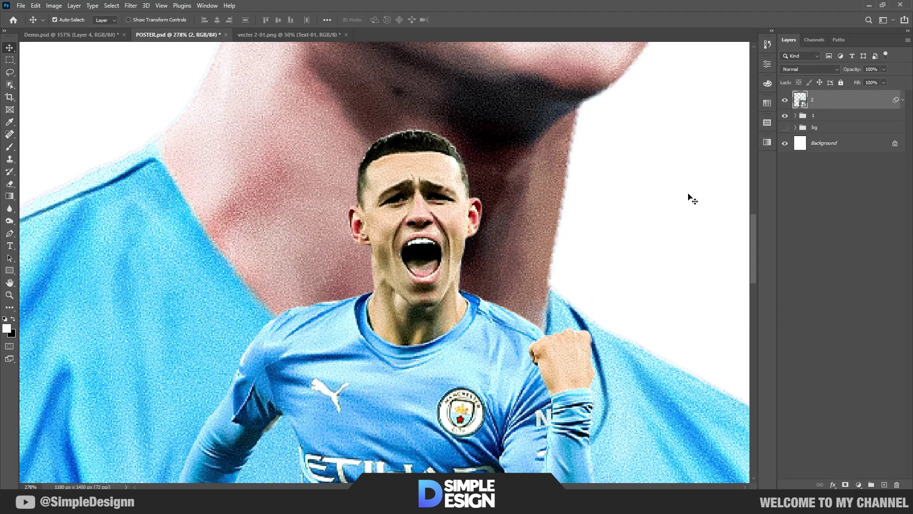
pyautogui.hotkey('ctrl', 'j')
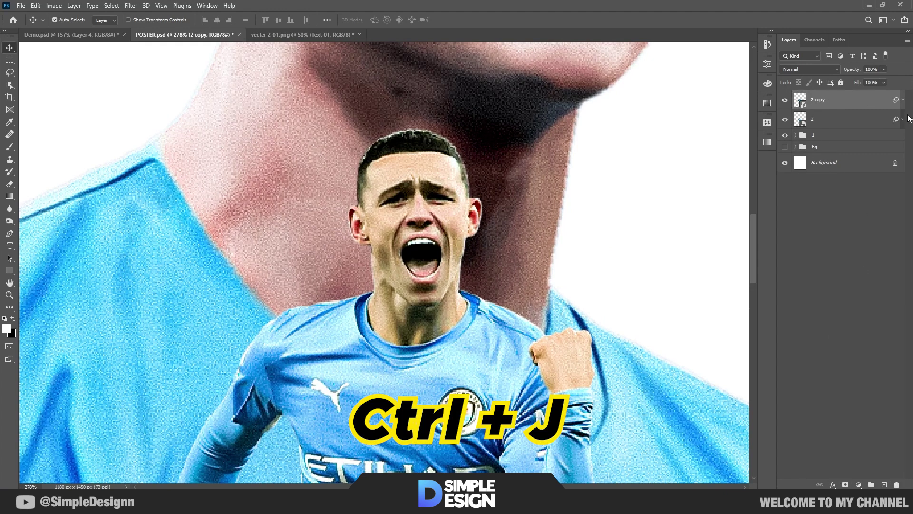
pyautogui.click(131, 5)
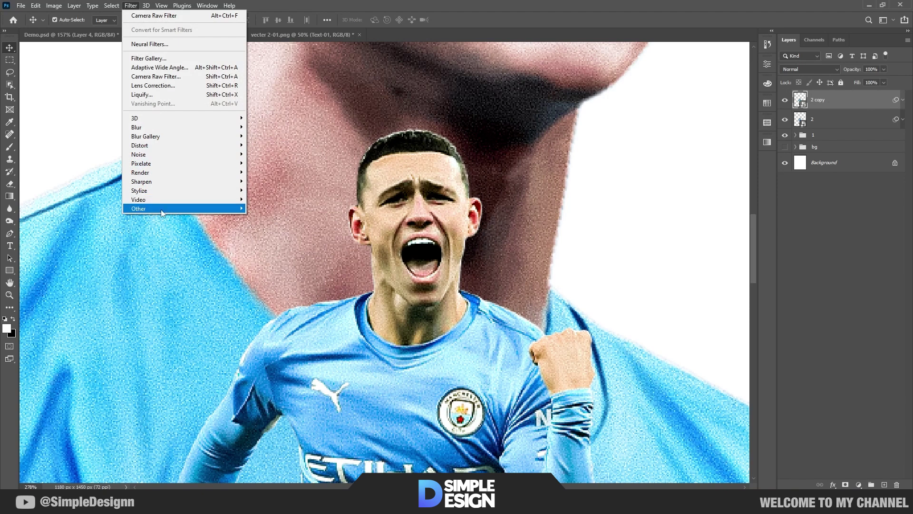
pyautogui.moveTo(233, 209)
pyautogui.click(271, 217)
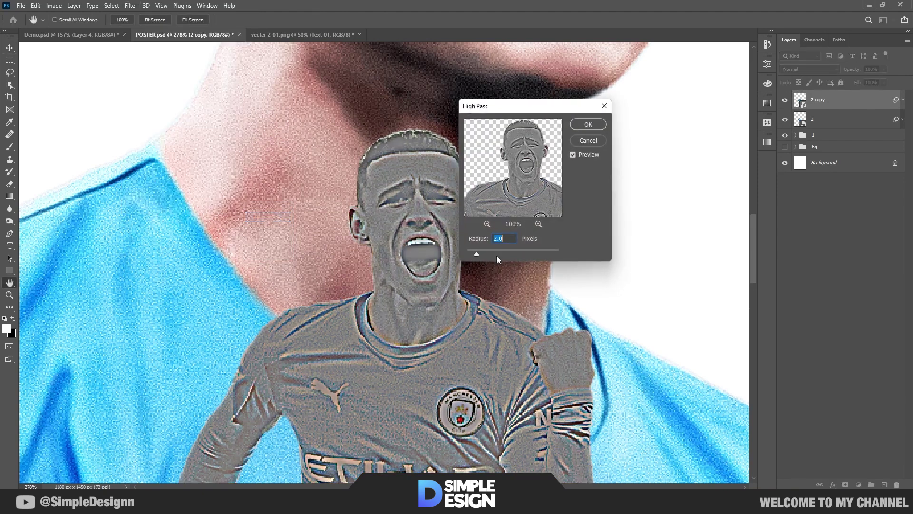
pyautogui.click(590, 124)
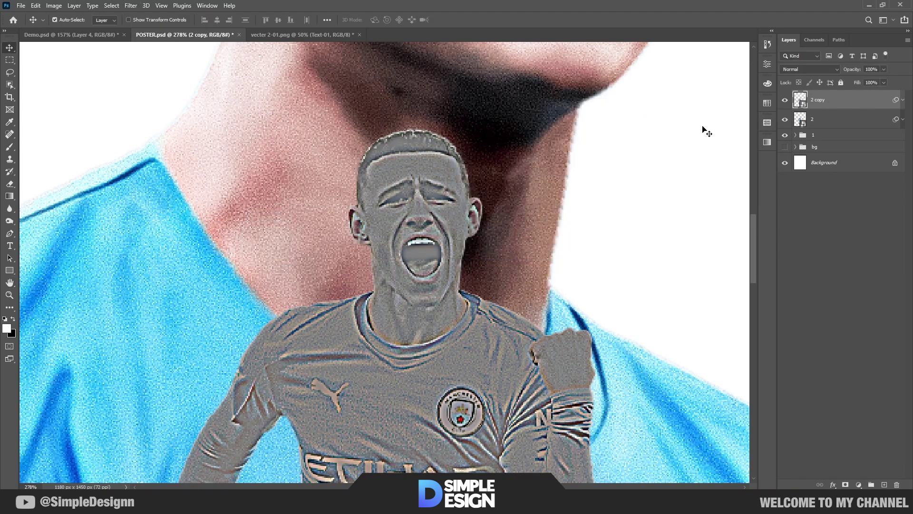
# - Set the High Pass copy to Overlay at 90% opacity, clip it to layer 2 and compare the small player with and without it
pyautogui.click(812, 70)
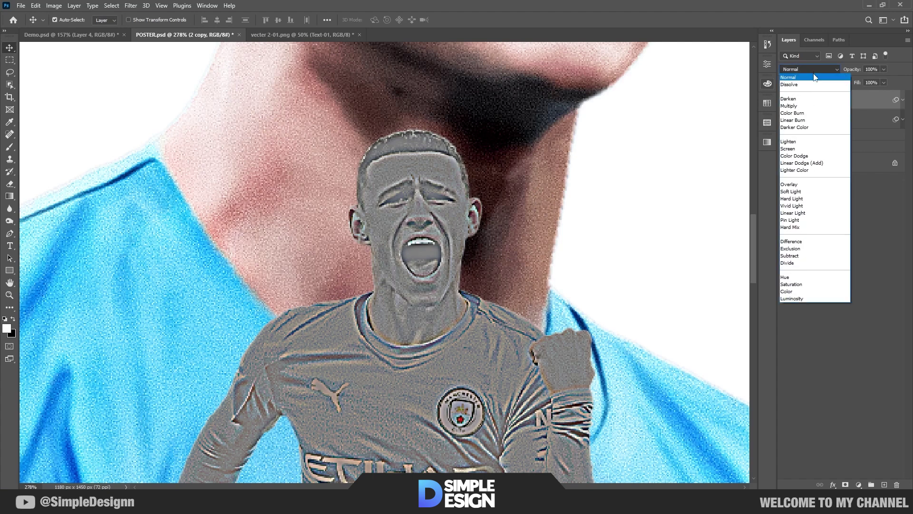
pyautogui.click(800, 184)
pyautogui.click(880, 240)
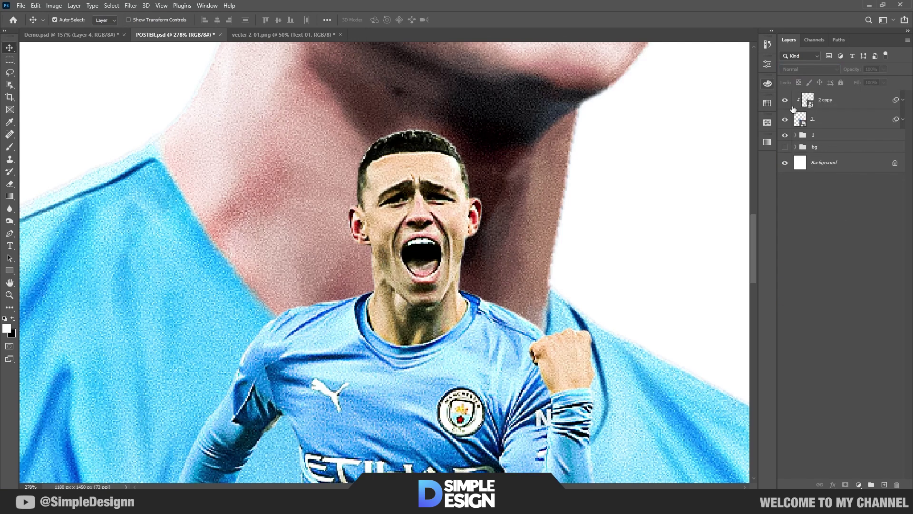
pyautogui.click(785, 100)
pyautogui.click(785, 100)
pyautogui.scroll(-5, 481, 260)
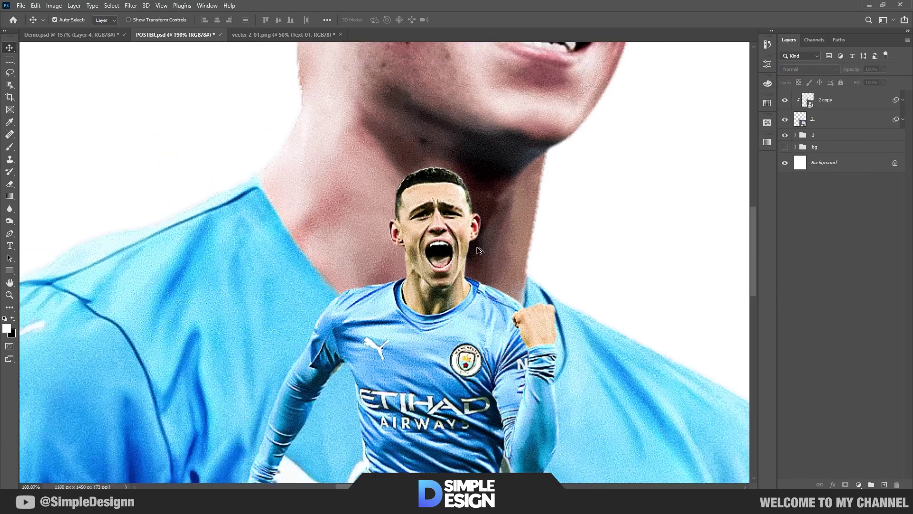
pyautogui.scroll(4, 447, 195)
# - Add a clipped Exposure adjustment with Exposure +0.89 above the High Pass copy, and save the document
pyautogui.click(845, 101)
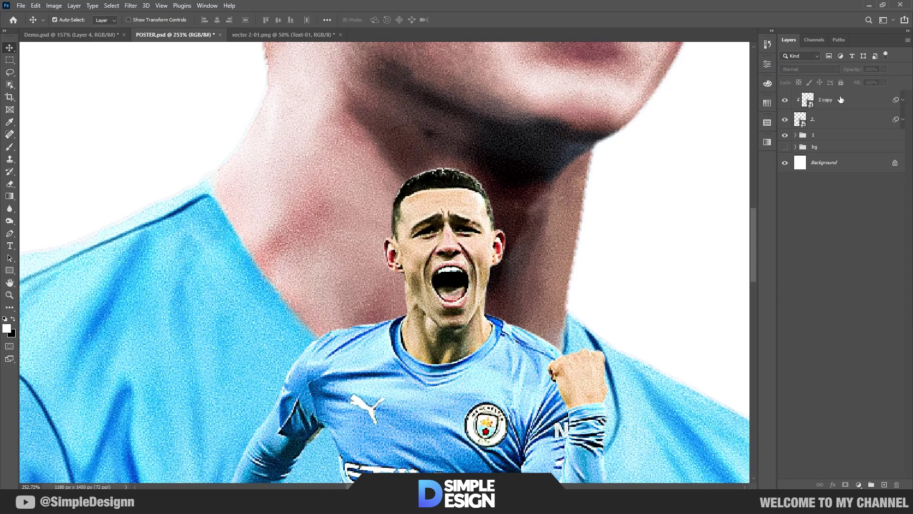
pyautogui.click(858, 484)
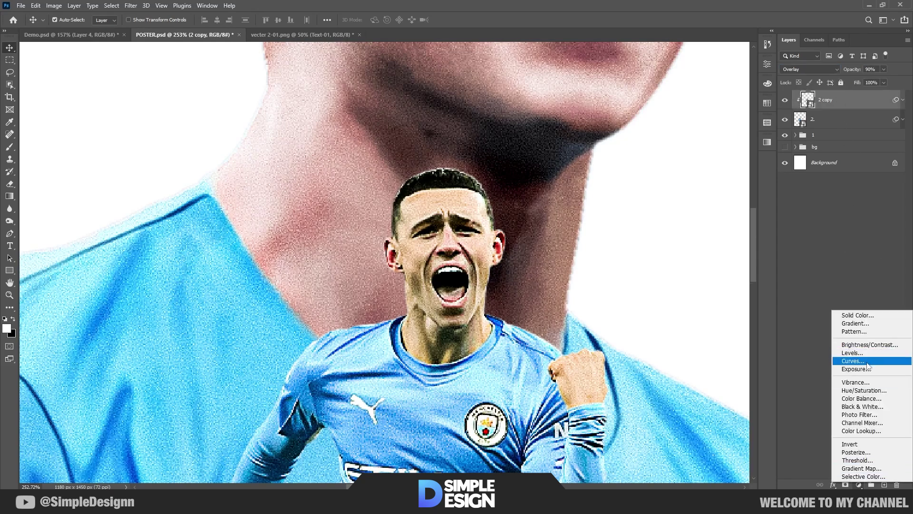
pyautogui.click(851, 367)
pyautogui.click(688, 222)
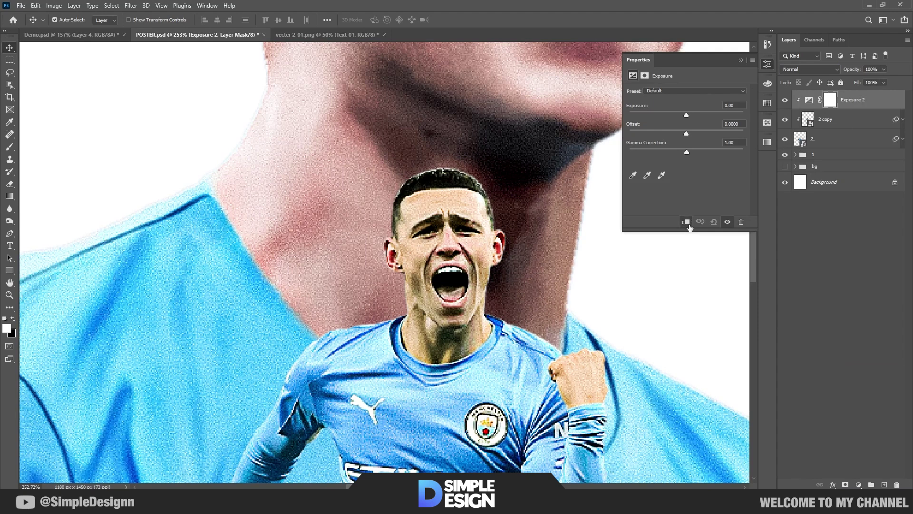
pyautogui.moveTo(686, 114); pyautogui.dragTo(694, 113)
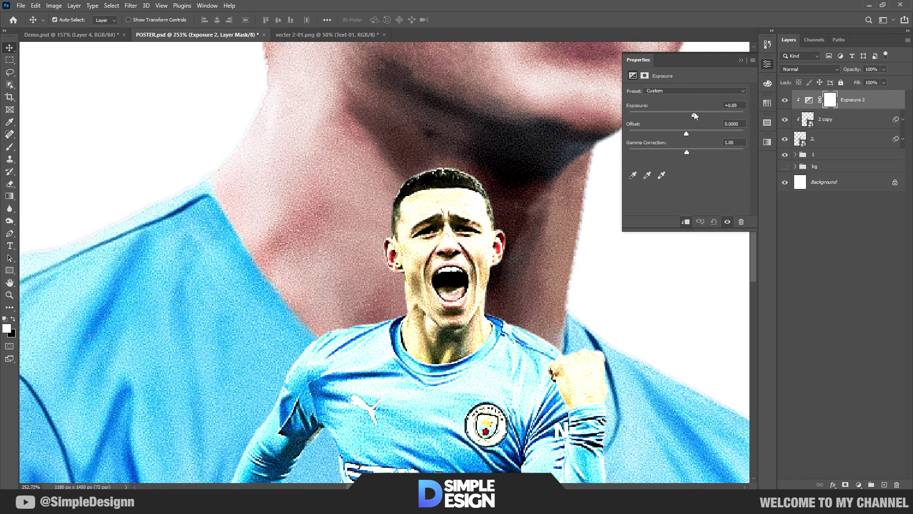
pyautogui.click(741, 61)
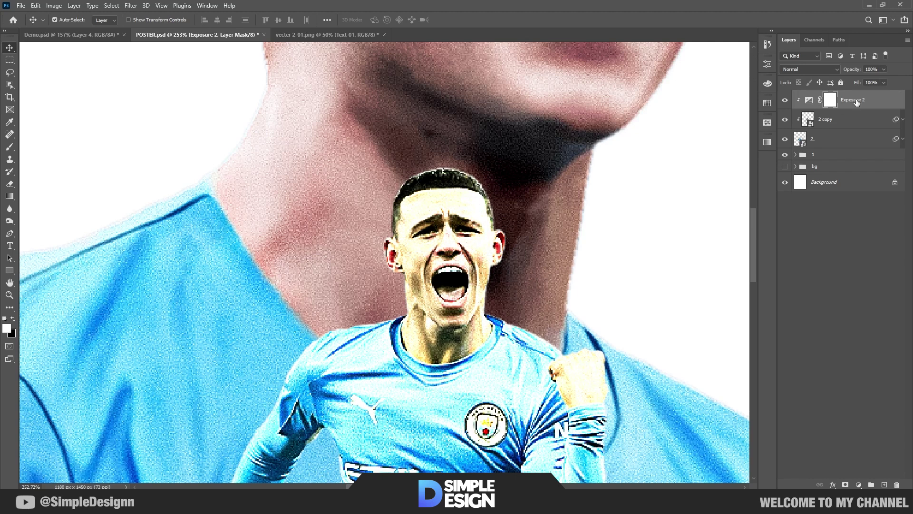
pyautogui.hotkey('ctrl', 's')
# - Split the Exposure adjustment's Underlying Layer black slider in Blend If to 180 / 231, and compare the small player with and without it
pyautogui.rightClick(873, 111)
pyautogui.click(822, 102)
pyautogui.moveTo(653, 397); pyautogui.dragTo(736, 402)
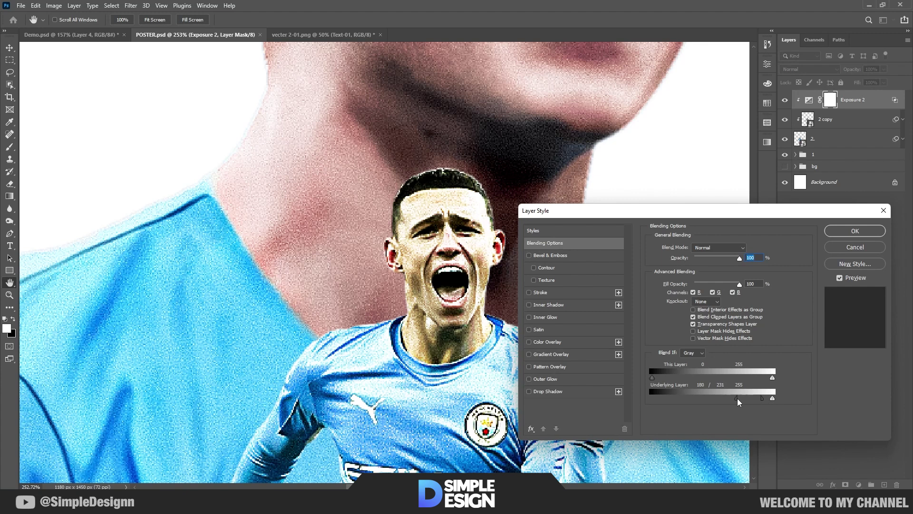
pyautogui.click(838, 235)
pyautogui.click(786, 101)
pyautogui.click(785, 101)
# - Lower the small player's Exposure adjustment to 66% opacity and check its effect on the face and shirt
pyautogui.moveTo(848, 71); pyautogui.dragTo(843, 109)
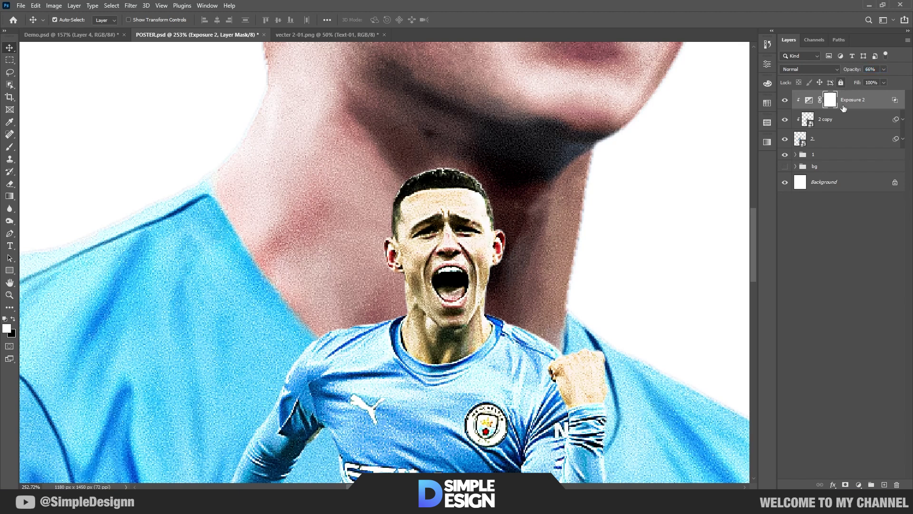
pyautogui.click(808, 120)
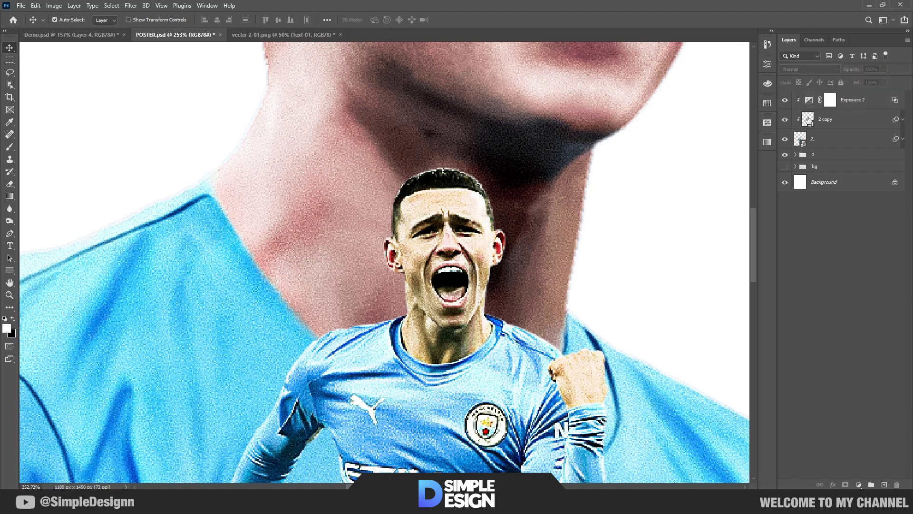
pyautogui.click(785, 100)
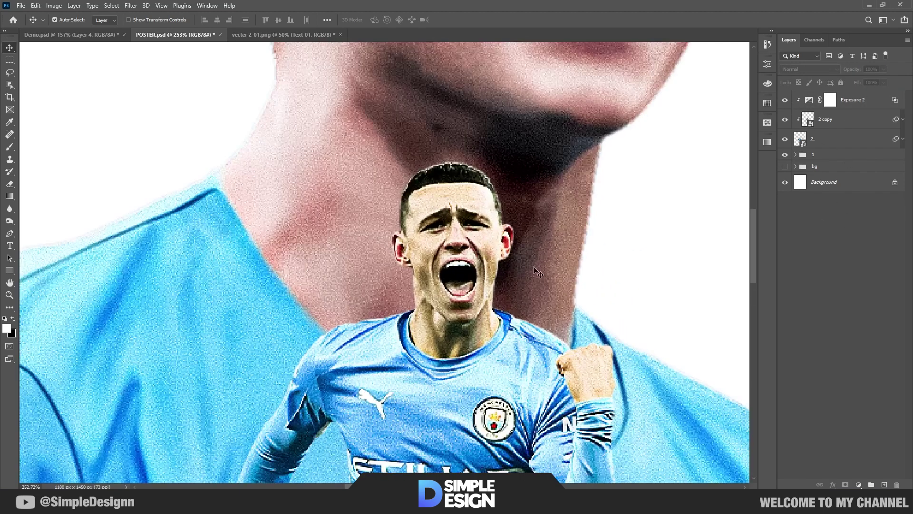
pyautogui.scroll(2, 478, 262)
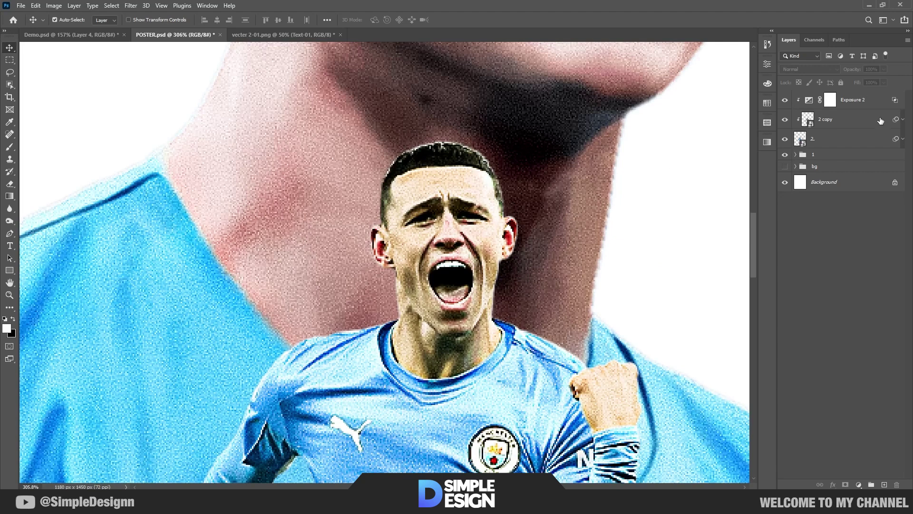
# - Add a clipped Levels adjustment directly above the High Pass copy with the black input level at 35, and compare its effect
pyautogui.click(850, 125)
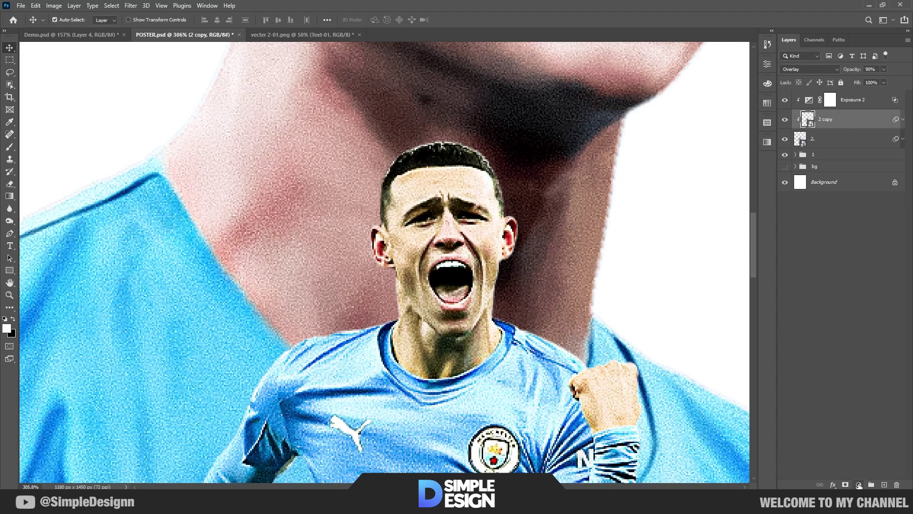
pyautogui.click(859, 485)
pyautogui.click(853, 357)
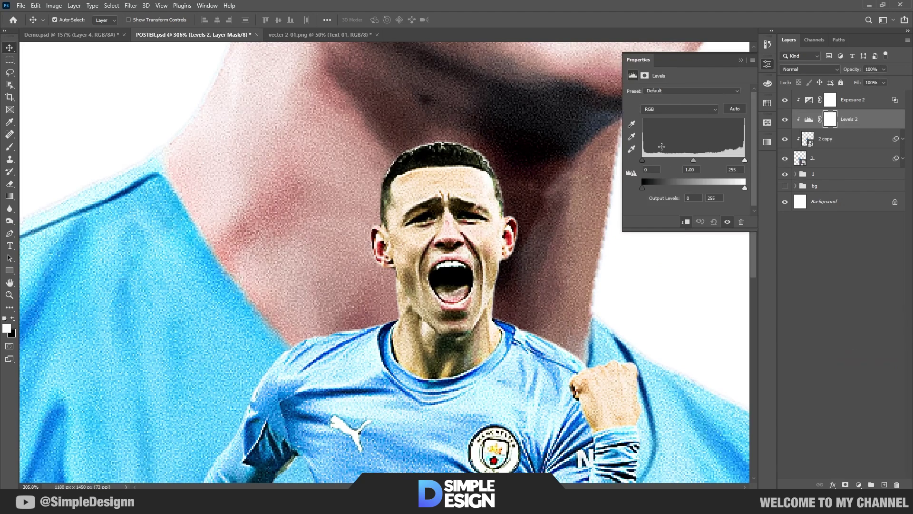
pyautogui.moveTo(643, 160); pyautogui.dragTo(656, 158)
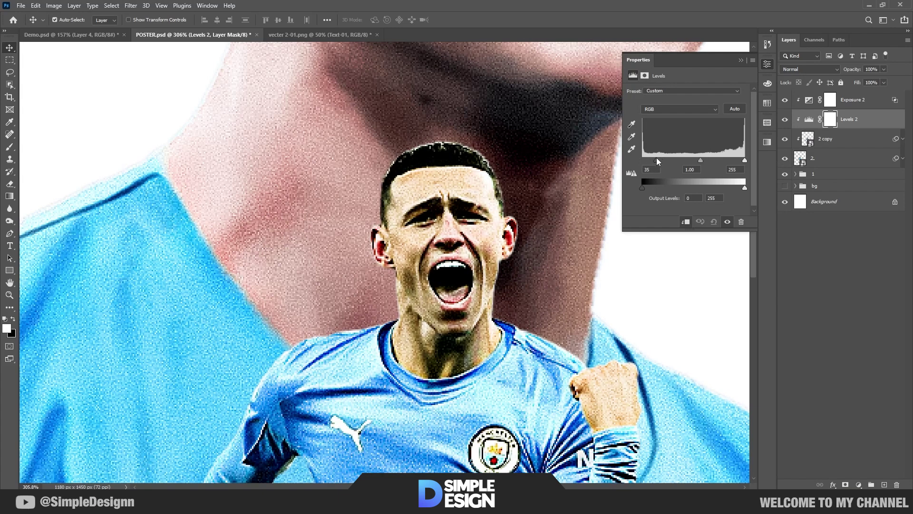
pyautogui.click(740, 61)
pyautogui.click(785, 119)
pyautogui.click(785, 120)
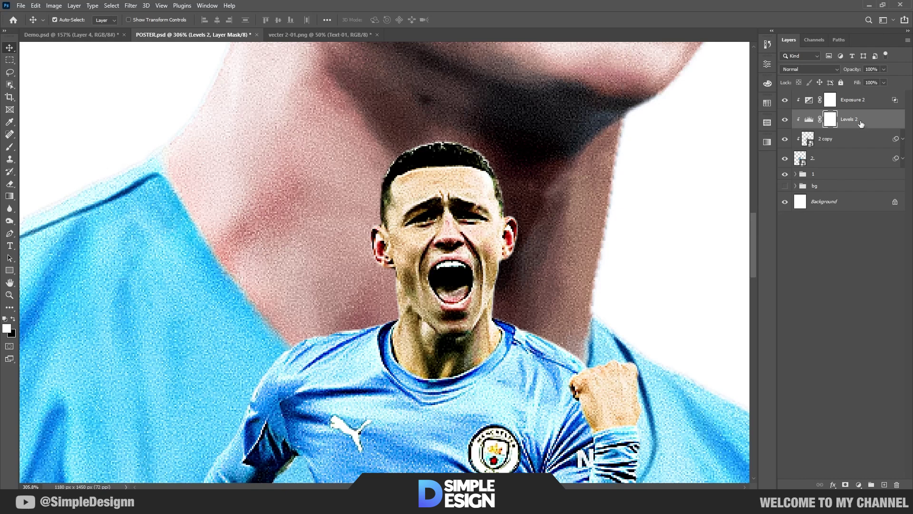
# - Invert the small player's Levels mask to black and paint the effect back over the neck with a soft white brush at 43% flow
pyautogui.hotkey('ctrl', 'i')
pyautogui.press('b')
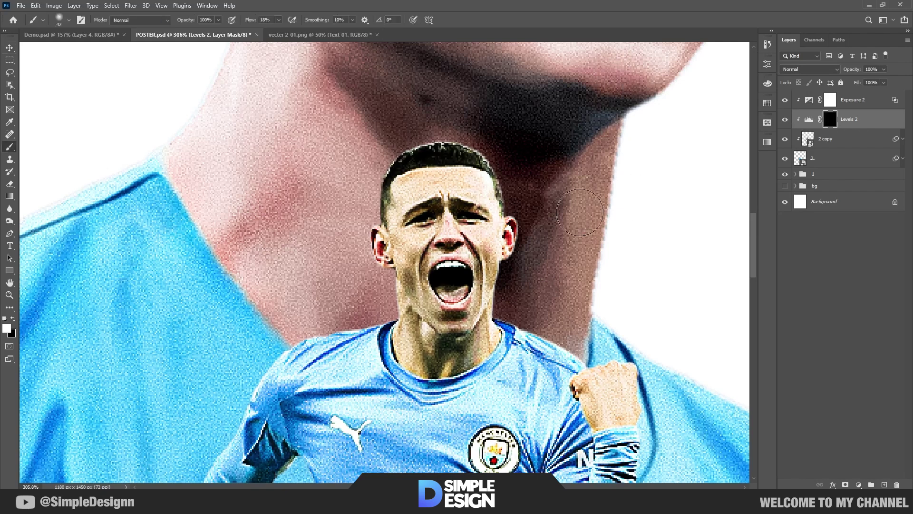
pyautogui.scroll(1, 475, 269)
pyautogui.moveTo(374, 352); pyautogui.dragTo(354, 352)
pyautogui.moveTo(250, 22); pyautogui.dragTo(263, 22)
pyautogui.moveTo(392, 328)
pyautogui.mouseDown()
pyautogui.moveTo(411, 376)
pyautogui.moveTo(478, 371)
pyautogui.mouseUp()
pyautogui.press('[')
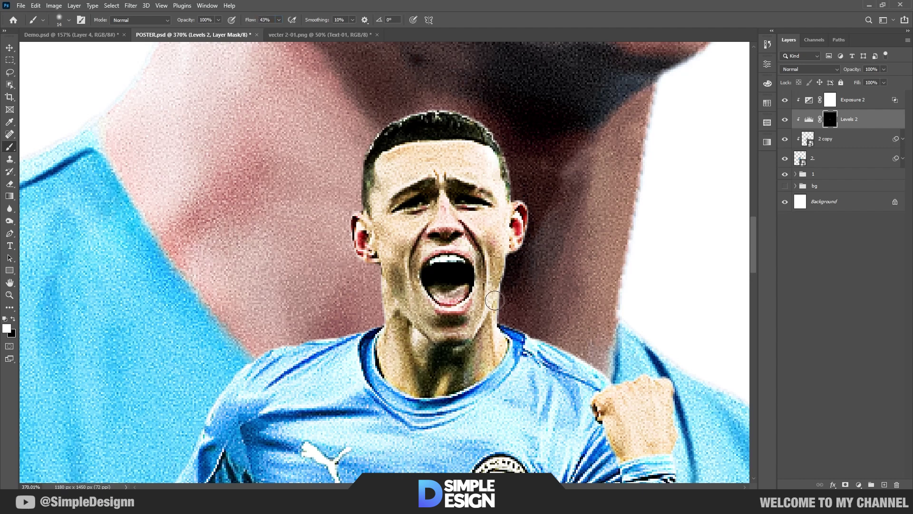
# - Paint white on the Levels mask over the small player's cheeks, mouth, brows and the sides of the hair to deepen the shadows
pyautogui.moveTo(399, 268); pyautogui.dragTo(399, 291)
pyautogui.keyDown('alt'); pyautogui.rightClick(424, 245); pyautogui.keyUp('alt')
pyautogui.moveTo(413, 272)
pyautogui.mouseDown()
pyautogui.moveTo(424, 233)
pyautogui.moveTo(483, 261)
pyautogui.mouseUp()
pyautogui.moveTo(428, 188); pyautogui.dragTo(398, 202)
pyautogui.moveTo(449, 186); pyautogui.dragTo(482, 197)
pyautogui.keyDown('alt'); pyautogui.rightClick(382, 167); pyautogui.keyUp('alt')
pyautogui.moveTo(370, 166); pyautogui.dragTo(370, 204)
pyautogui.moveTo(503, 137); pyautogui.dragTo(506, 180)
# - Paint the Levels mask over the small player's shoulder, the shadowed edge of the fist and the shirt and sleeve folds
pyautogui.moveTo(370, 412); pyautogui.dragTo(270, 419)
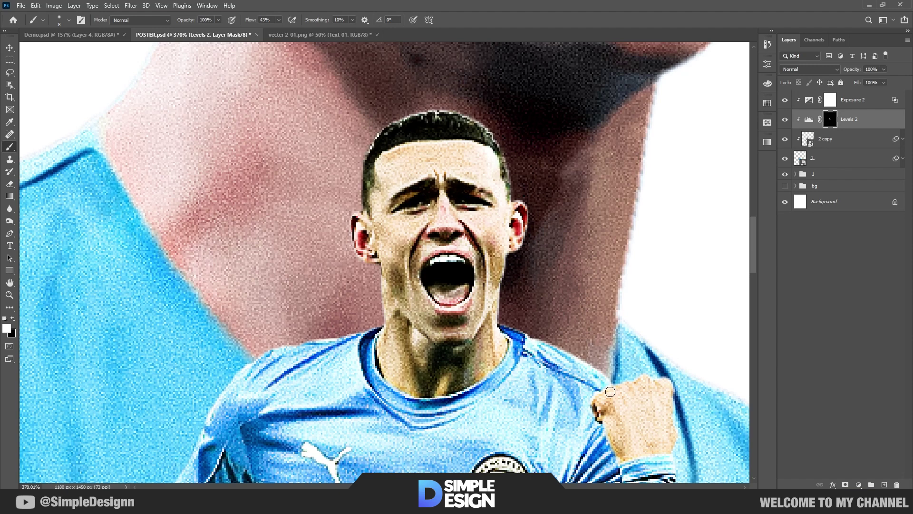
pyautogui.moveTo(595, 404); pyautogui.dragTo(599, 419)
pyautogui.scroll(-2, 597, 411)
pyautogui.moveTo(428, 428); pyautogui.dragTo(505, 230)
pyautogui.keyDown('alt'); pyautogui.rightClick(376, 285); pyautogui.keyUp('alt')
pyautogui.moveTo(373, 271); pyautogui.dragTo(302, 383)
pyautogui.scroll(-3, 375, 335)
pyautogui.keyDown('alt'); pyautogui.click(467, 372); pyautogui.keyUp('alt')
pyautogui.click(4, 319)
# - Darken the small player's shirt folds and raised arm by painting white on the Levels mask with varying brush sizes
pyautogui.moveTo(563, 407); pyautogui.dragTo(468, 387)
pyautogui.moveTo(542, 469); pyautogui.dragTo(530, 302)
pyautogui.keyDown('alt'); pyautogui.rightClick(529, 309); pyautogui.keyUp('alt')
pyautogui.keyDown('alt'); pyautogui.rightClick(518, 350); pyautogui.keyUp('alt')
pyautogui.moveTo(514, 370); pyautogui.dragTo(566, 391)
pyautogui.moveTo(516, 407); pyautogui.dragTo(563, 455)
pyautogui.moveTo(580, 309); pyautogui.dragTo(492, 321)
pyautogui.moveTo(519, 288); pyautogui.dragTo(433, 264)
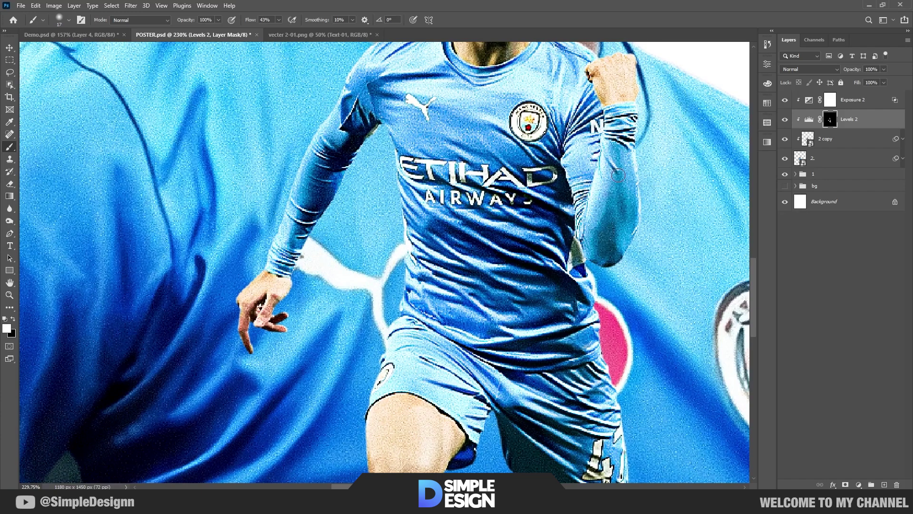
pyautogui.moveTo(602, 252); pyautogui.dragTo(627, 176)
pyautogui.moveTo(609, 111); pyautogui.dragTo(619, 122)
pyautogui.moveTo(587, 176); pyautogui.dragTo(571, 157)
# - Continue the white Levels mask painting down the small player's shorts and both legs
pyautogui.moveTo(409, 428); pyautogui.dragTo(430, 228)
pyautogui.keyDown('alt'); pyautogui.rightClick(430, 271); pyautogui.keyUp('alt')
pyautogui.moveTo(447, 352); pyautogui.dragTo(435, 278)
pyautogui.moveTo(600, 319)
pyautogui.mouseDown()
pyautogui.moveTo(614, 409)
pyautogui.moveTo(559, 259)
pyautogui.mouseUp()
pyautogui.scroll(-3, 602, 328)
pyautogui.moveTo(585, 300); pyautogui.dragTo(588, 331)
pyautogui.moveTo(555, 191); pyautogui.dragTo(552, 373)
pyautogui.scroll(-10, 428, 259)
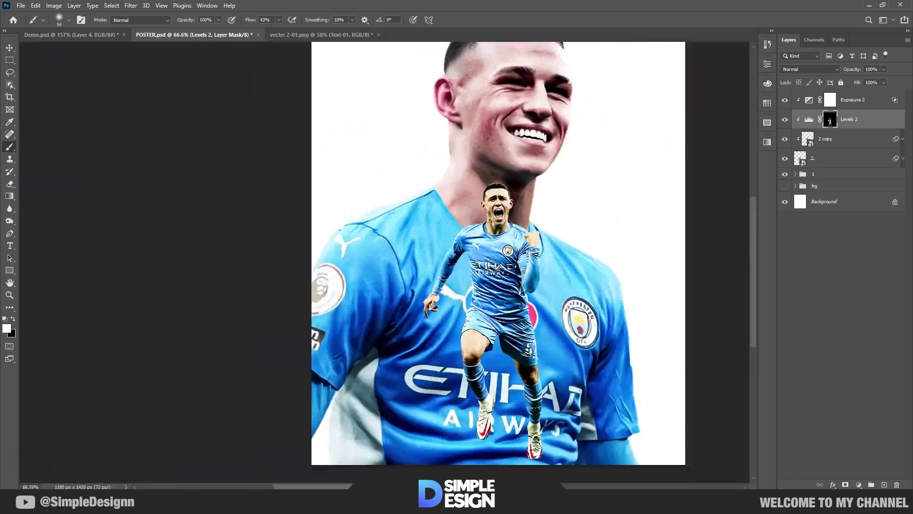
# - Check the masked shadows on the small player and lower its Exposure adjustment to 47% opacity
pyautogui.scroll(17, 511, 204)
pyautogui.keyDown('alt'); pyautogui.rightClick(538, 201); pyautogui.keyUp('alt')
pyautogui.scroll(-5, 430, 298)
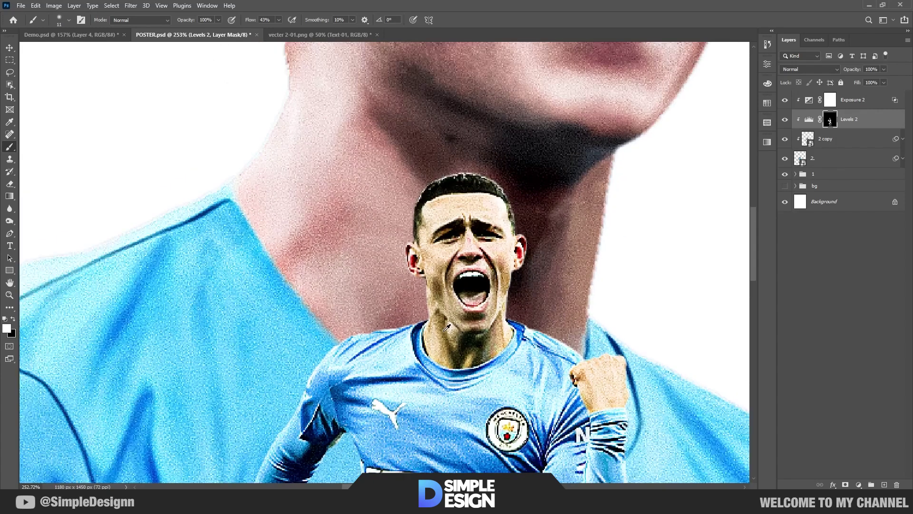
pyautogui.scroll(3, 431, 298)
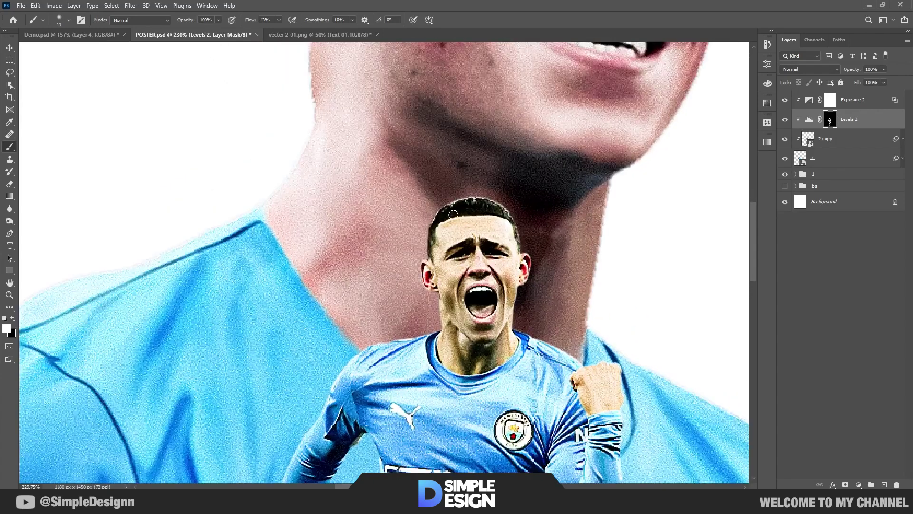
pyautogui.scroll(2, 473, 224)
pyautogui.click(869, 105)
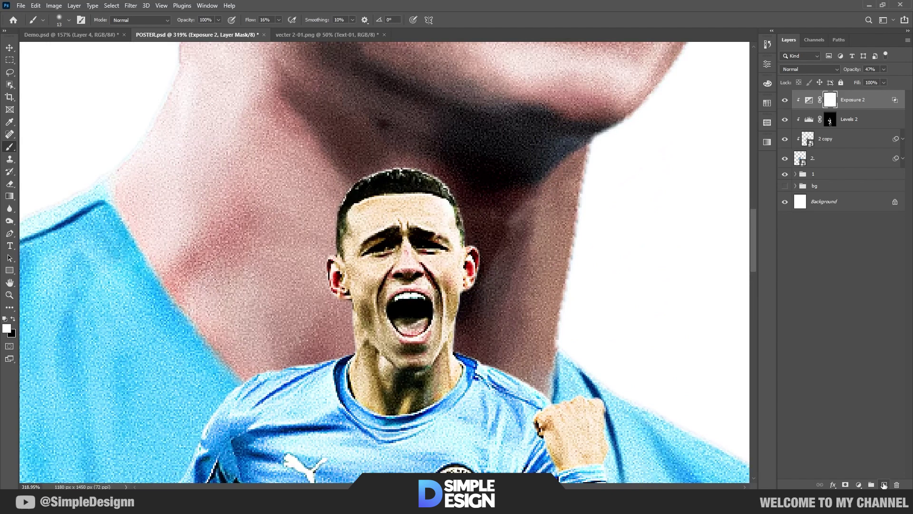
# - Add a clipped layer above the Exposure adjustment, fill it with 50% Gray and set its blend mode to Overlay
pyautogui.click(884, 485)
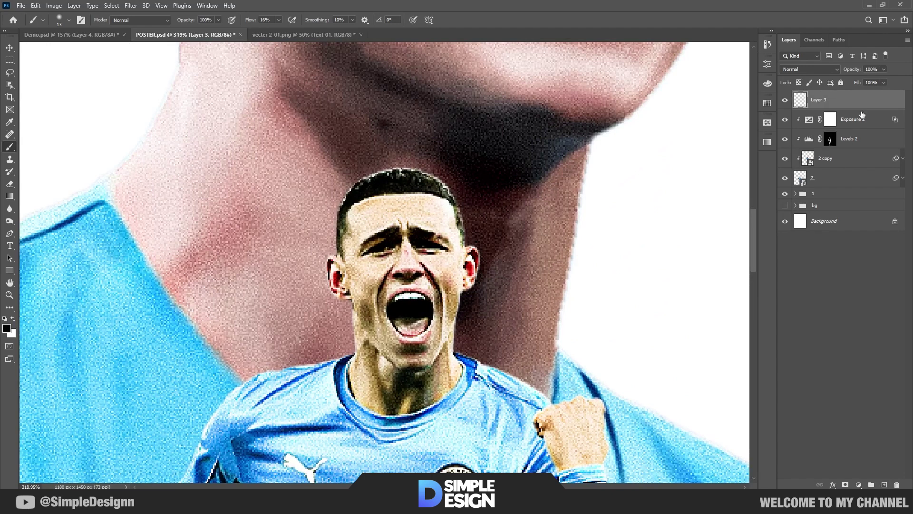
pyautogui.click(36, 6)
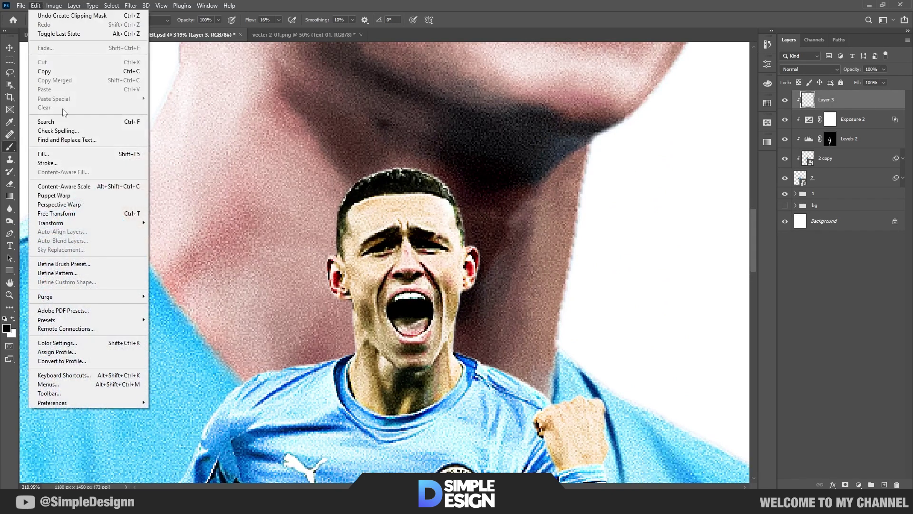
pyautogui.click(51, 156)
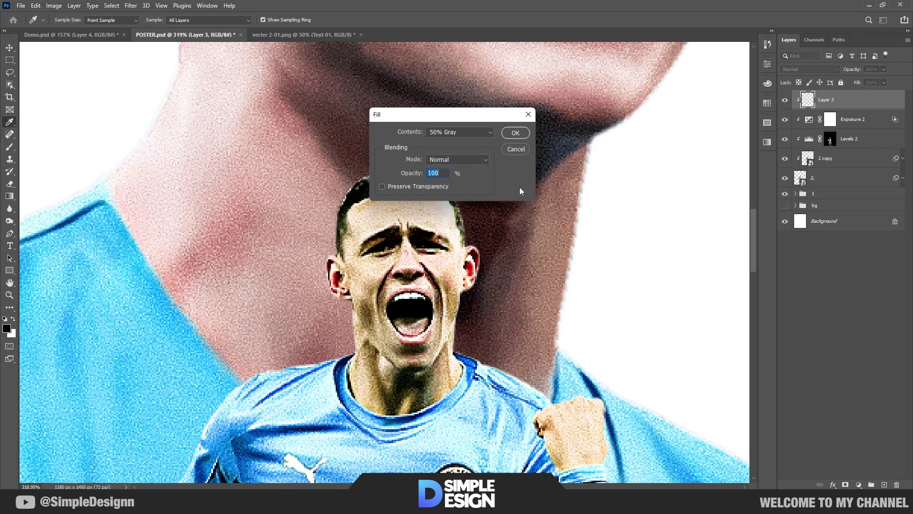
pyautogui.click(516, 133)
pyautogui.press('b')
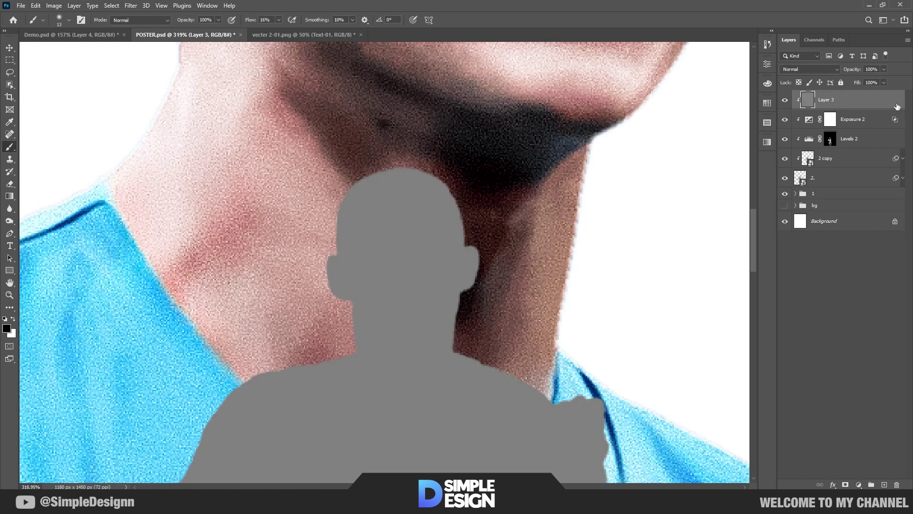
pyautogui.click(809, 69)
pyautogui.click(809, 185)
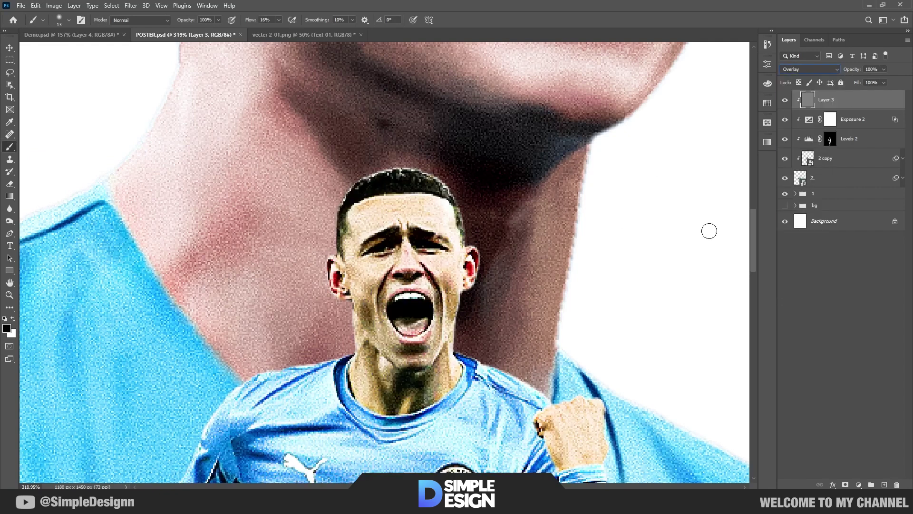
# - Burn the shadows along the small player's cheeks, jaw and neck on the gray layer, using Midtones at 21% exposure
pyautogui.click(9, 222)
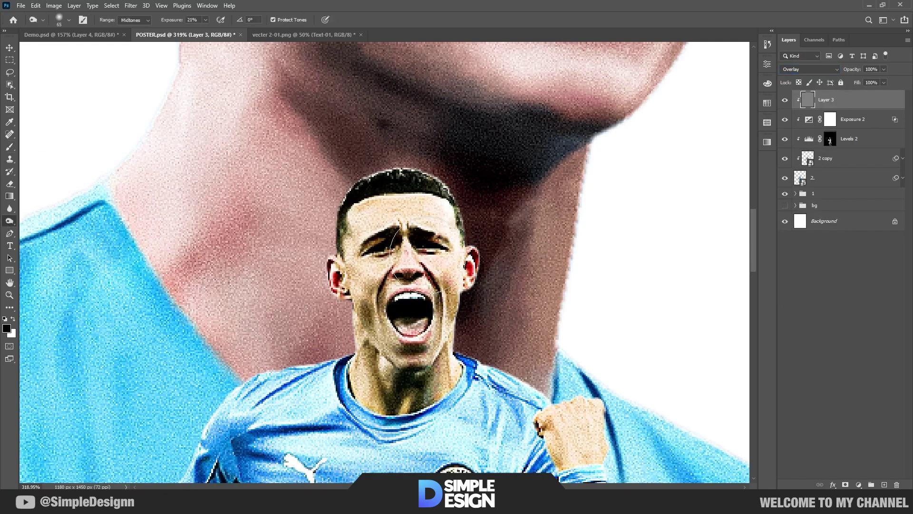
pyautogui.scroll(3, 438, 266)
pyautogui.moveTo(364, 255); pyautogui.dragTo(348, 255)
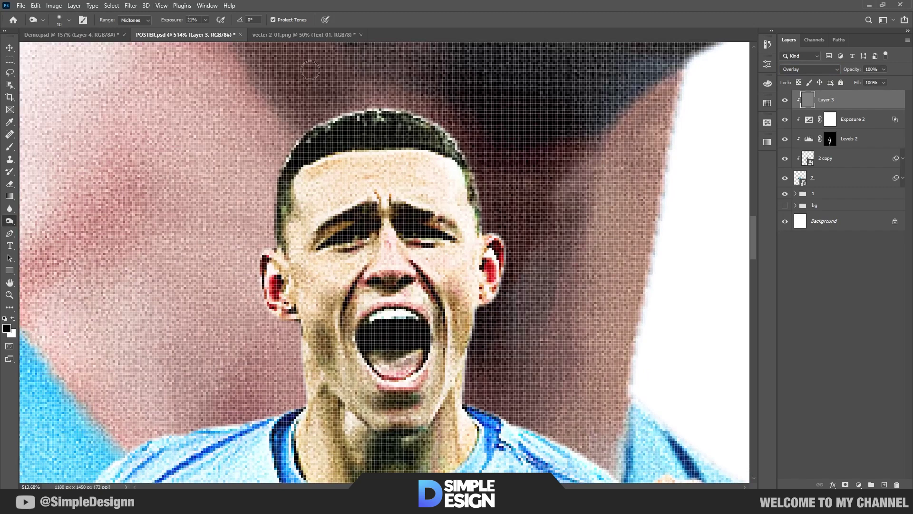
pyautogui.press('[')
pyautogui.moveTo(331, 299); pyautogui.dragTo(349, 299)
pyautogui.moveTo(332, 304); pyautogui.dragTo(332, 367)
pyautogui.moveTo(437, 376); pyautogui.dragTo(434, 422)
pyautogui.moveTo(337, 405); pyautogui.dragTo(339, 439)
# - Burn the shaded areas of the small player's upper body, lowered arm and hand on the gray layer
pyautogui.scroll(-1, 331, 286)
pyautogui.scroll(-3, 333, 383)
pyautogui.scroll(-3, 543, 362)
pyautogui.moveTo(409, 255); pyautogui.dragTo(407, 288)
pyautogui.press('[')
pyautogui.press('[')
pyautogui.press('[')
pyautogui.moveTo(411, 172); pyautogui.dragTo(413, 223)
pyautogui.scroll(-3, 413, 223)
pyautogui.moveTo(202, 430); pyautogui.dragTo(331, 291)
pyautogui.moveTo(240, 425); pyautogui.dragTo(200, 336)
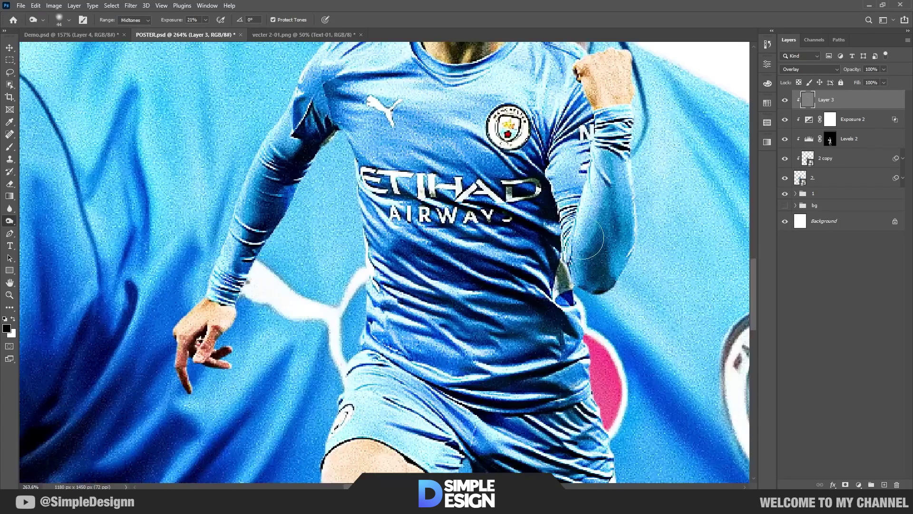
# - Burn the small player's shirt folds, shorts and legs on the gray layer, and check the result on the face
pyautogui.moveTo(422, 374); pyautogui.dragTo(409, 168)
pyautogui.moveTo(384, 317); pyautogui.dragTo(380, 318)
pyautogui.moveTo(328, 343); pyautogui.dragTo(340, 351)
pyautogui.scroll(-3, 560, 390)
pyautogui.moveTo(560, 389); pyautogui.dragTo(495, 181)
pyautogui.moveTo(528, 374); pyautogui.dragTo(528, 350)
pyautogui.moveTo(531, 220); pyautogui.dragTo(543, 456)
pyautogui.moveTo(468, 76); pyautogui.dragTo(497, 323)
pyautogui.scroll(5, 494, 117)
pyautogui.scroll(2, 507, 267)
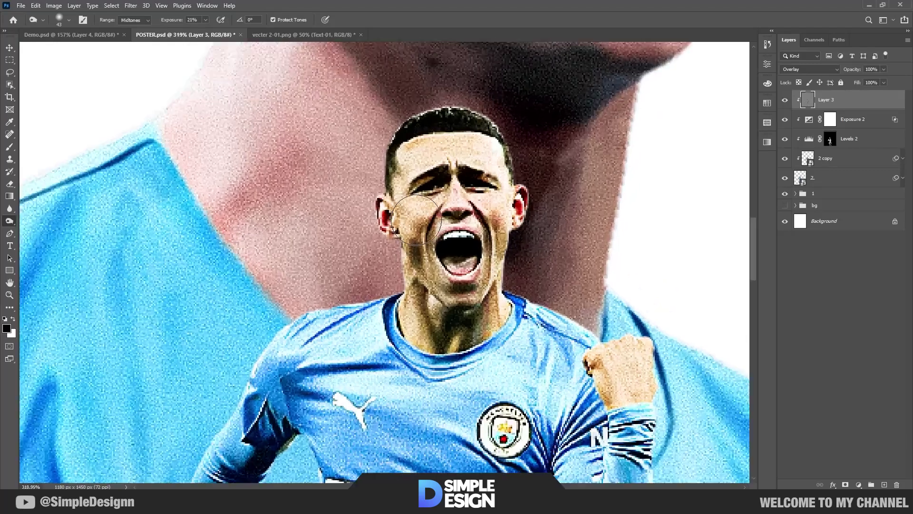
# - Add a clipped Hue/Saturation adjustment above the gray layer and set the Reds to Hue -6 and Saturation +3
pyautogui.click(859, 485)
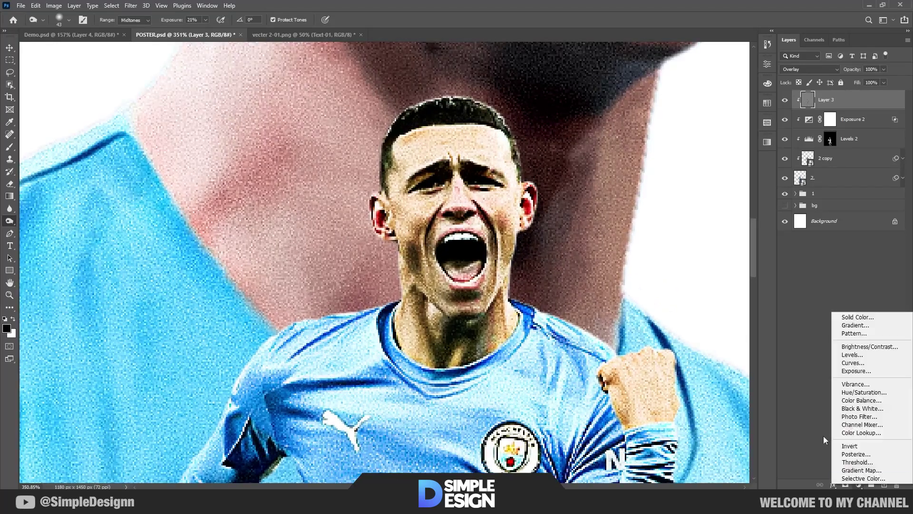
pyautogui.click(859, 392)
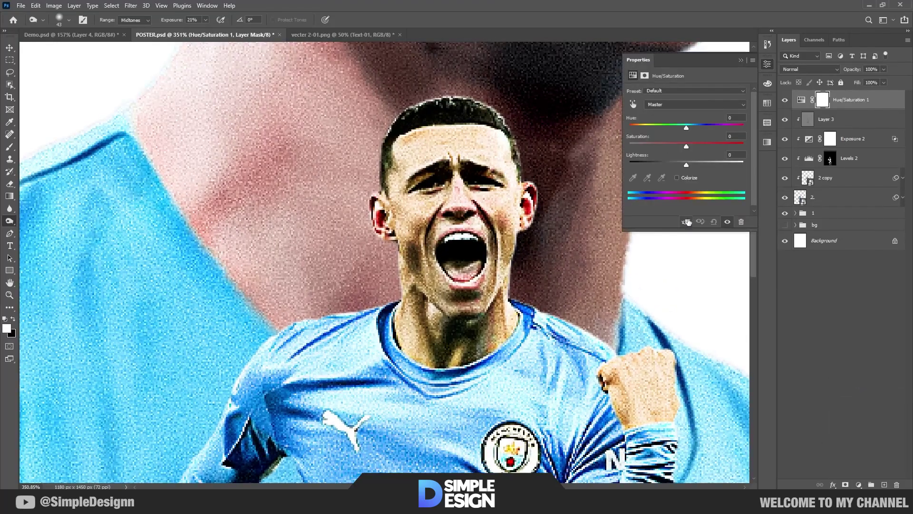
pyautogui.click(686, 222)
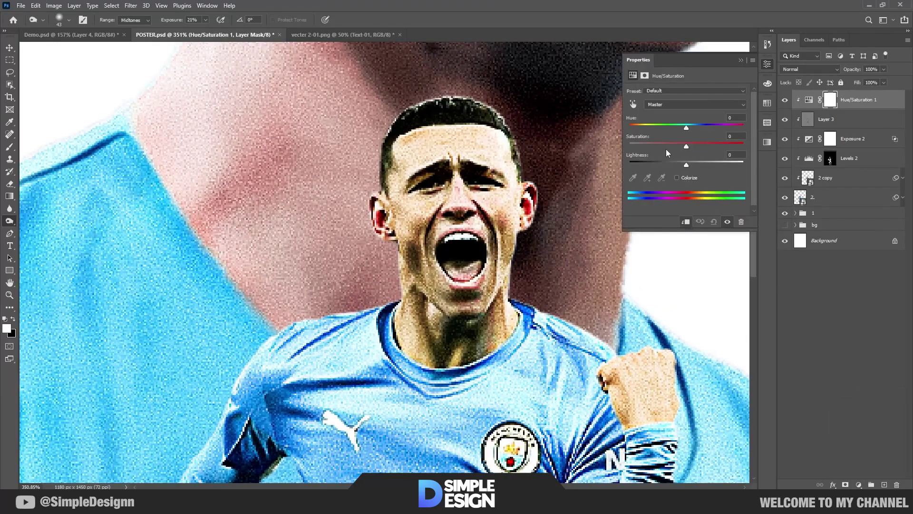
pyautogui.click(634, 103)
pyautogui.click(496, 205)
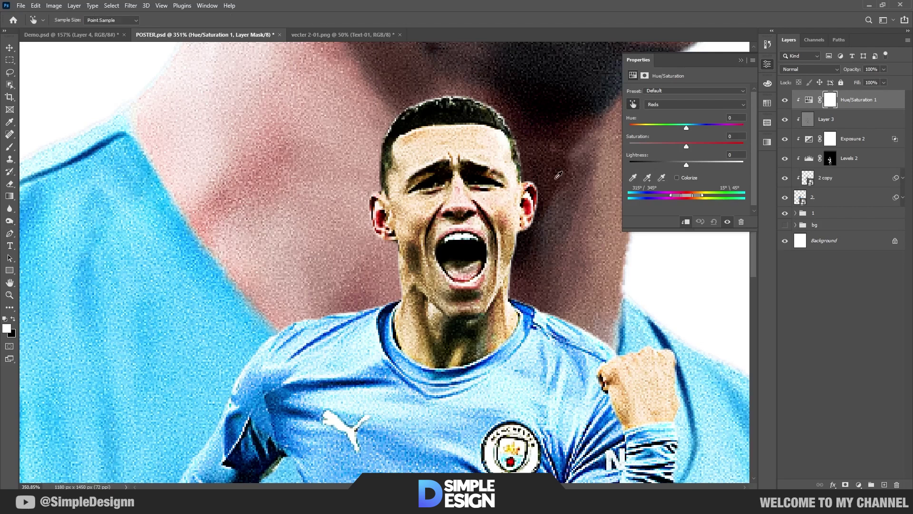
pyautogui.moveTo(686, 128)
pyautogui.mouseDown()
pyautogui.moveTo(666, 125)
pyautogui.moveTo(689, 124)
pyautogui.moveTo(684, 146)
pyautogui.mouseUp()
pyautogui.click(741, 60)
pyautogui.scroll(-3, 741, 162)
pyautogui.scroll(2, 741, 162)
# - Add a clipped Selective Color adjustment with Reds at Cyan -25, Magenta +17, Yellow -11 and Black -16
pyautogui.click(859, 484)
pyautogui.click(862, 474)
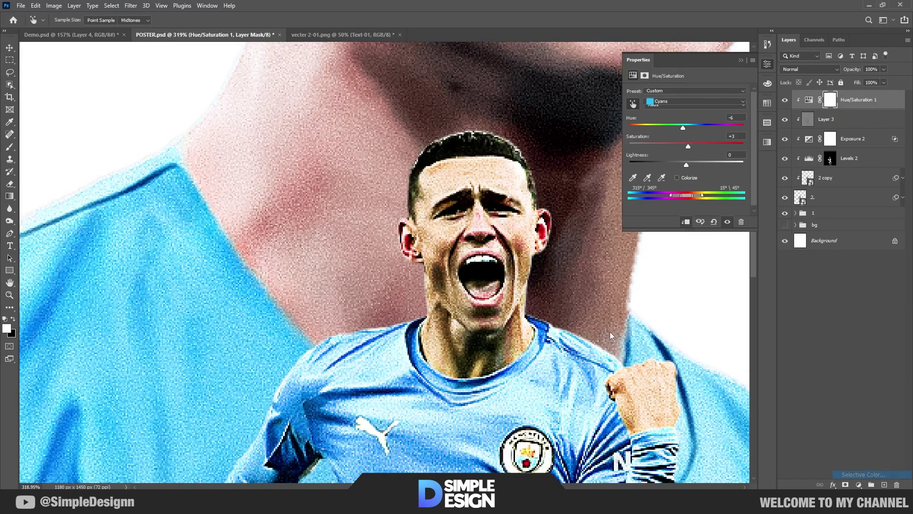
pyautogui.click(685, 227)
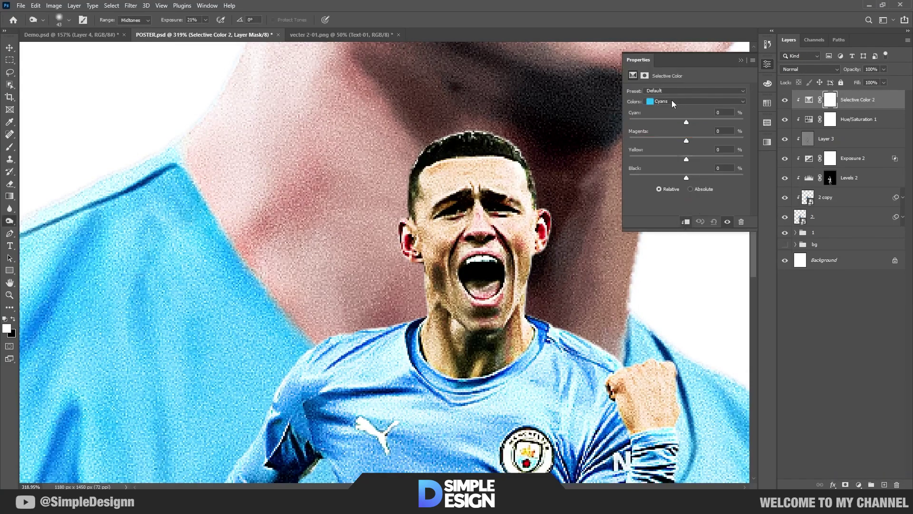
pyautogui.click(672, 101)
pyautogui.click(668, 110)
pyautogui.moveTo(670, 120); pyautogui.dragTo(672, 121)
pyautogui.moveTo(686, 177); pyautogui.dragTo(697, 140)
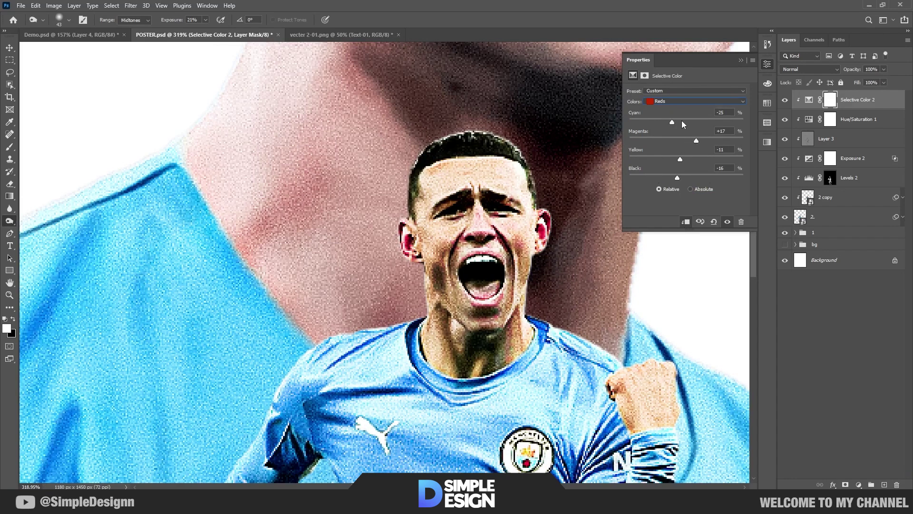
# - Set the Selective Color adjustment's Cyans to Cyan +46, Magenta +28, Yellow -22 and Black +36
pyautogui.click(681, 101)
pyautogui.click(670, 135)
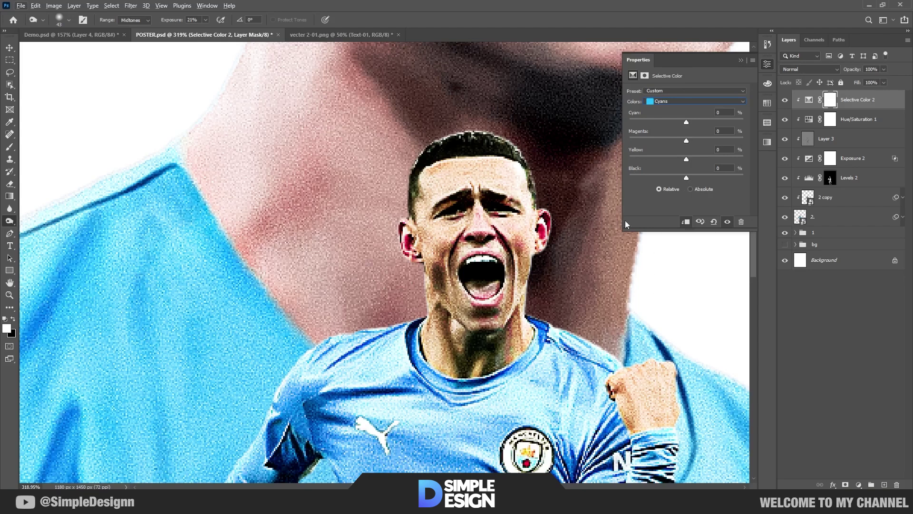
pyautogui.moveTo(688, 177)
pyautogui.mouseDown()
pyautogui.moveTo(712, 173)
pyautogui.moveTo(692, 177)
pyautogui.mouseUp()
pyautogui.click(741, 61)
pyautogui.scroll(-10, 476, 323)
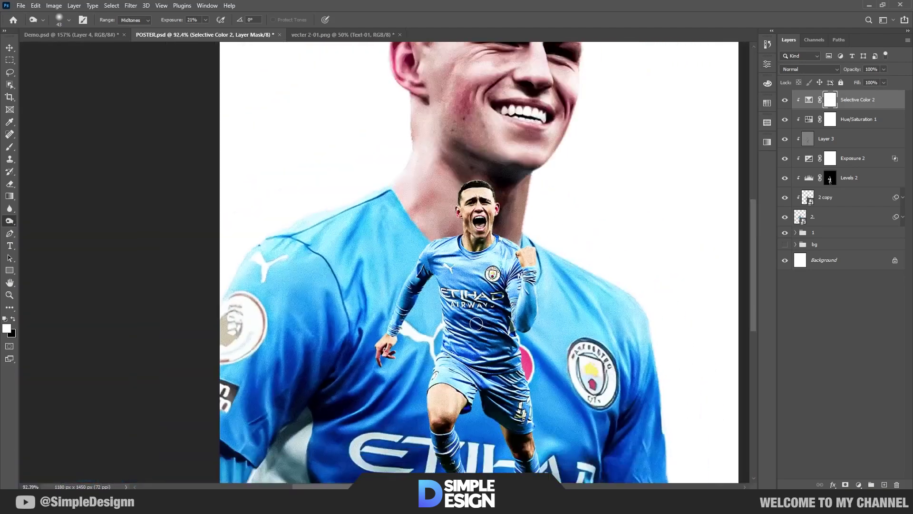
pyautogui.scroll(-2, 476, 323)
pyautogui.doubleClick(809, 101)
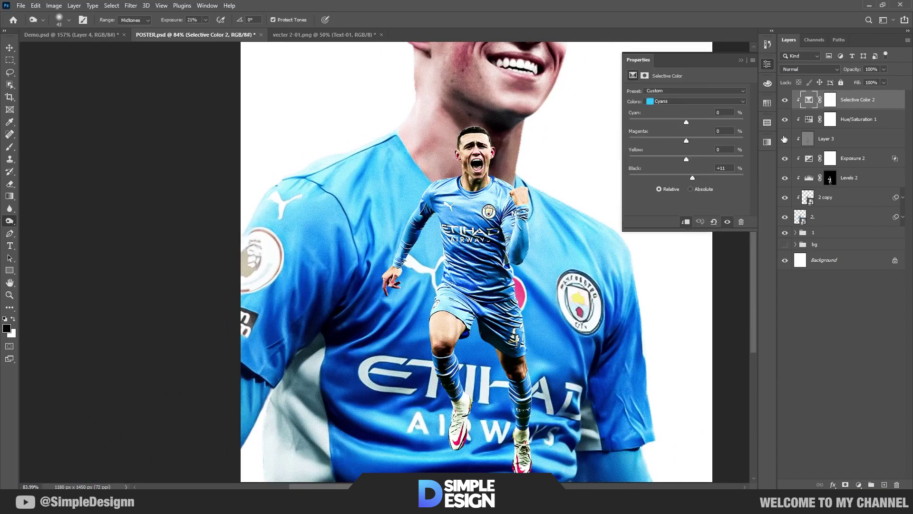
pyautogui.moveTo(693, 179); pyautogui.dragTo(674, 160)
pyautogui.moveTo(686, 122); pyautogui.dragTo(712, 122)
pyautogui.moveTo(684, 141); pyautogui.dragTo(701, 141)
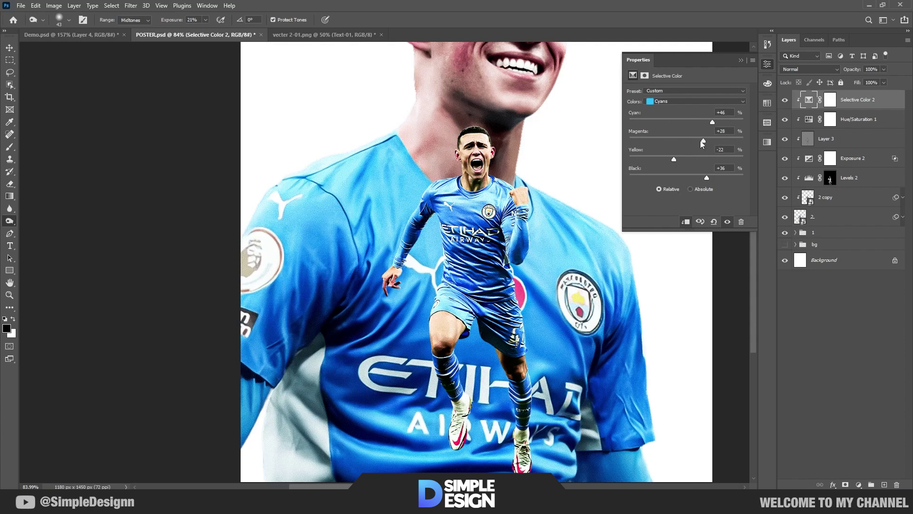
# - Adjust the Yellows in the same Selective Color adjustment and review the small player against the large portrait
pyautogui.click(678, 101)
pyautogui.click(692, 119)
pyautogui.moveTo(718, 176); pyautogui.dragTo(721, 174)
pyautogui.click(740, 61)
pyautogui.scroll(-5, 485, 247)
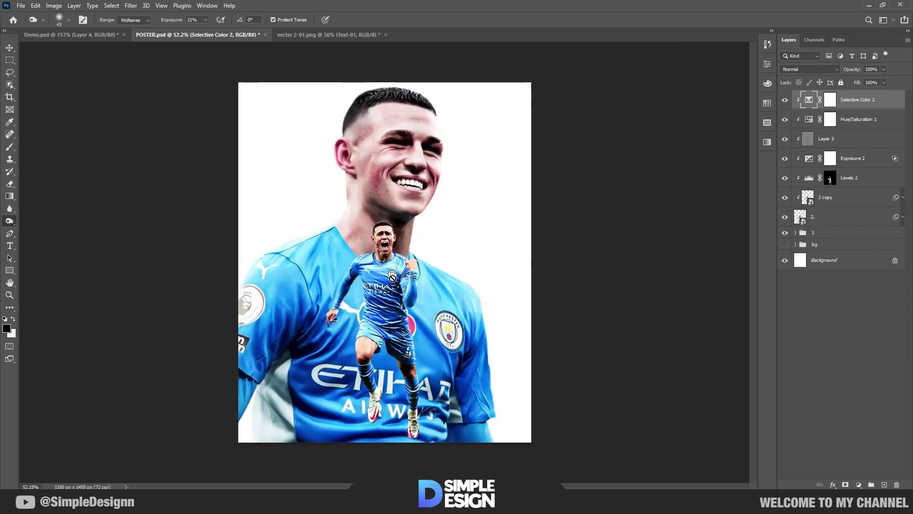
pyautogui.scroll(6, 368, 190)
pyautogui.scroll(-1, 422, 364)
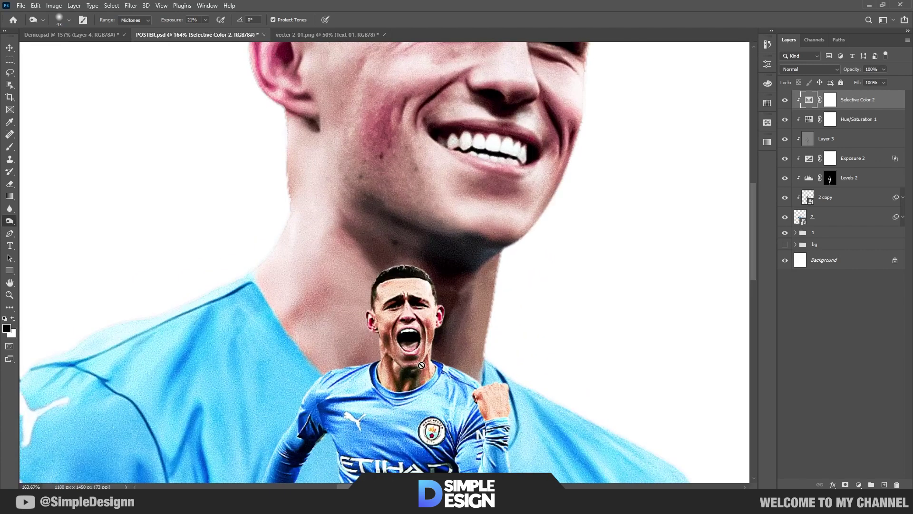
pyautogui.scroll(-1, 418, 348)
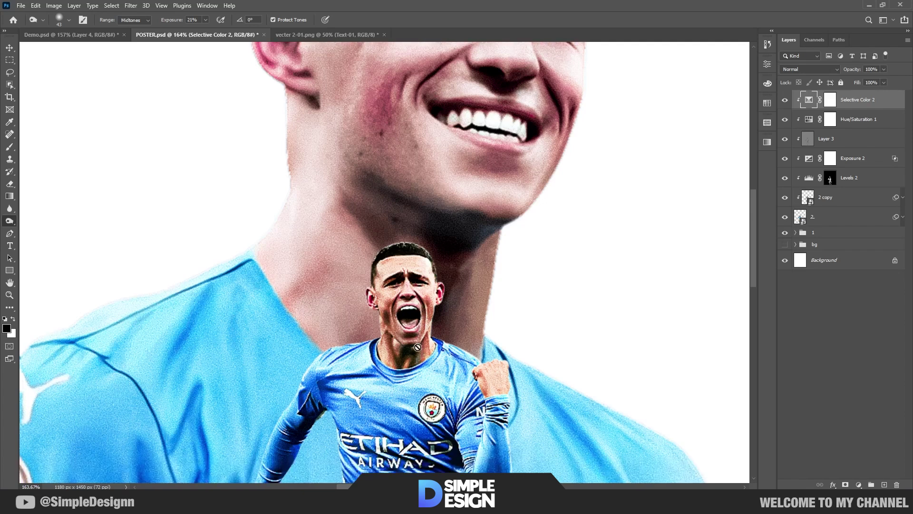
# - Add a second clipped Hue/Saturation adjustment above the Selective Color with the Master Hue at -8
pyautogui.click(858, 484)
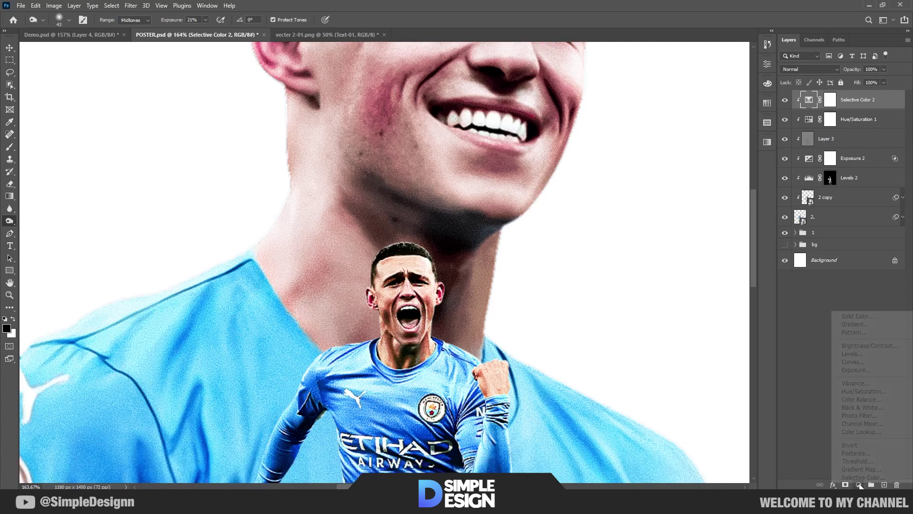
pyautogui.click(864, 391)
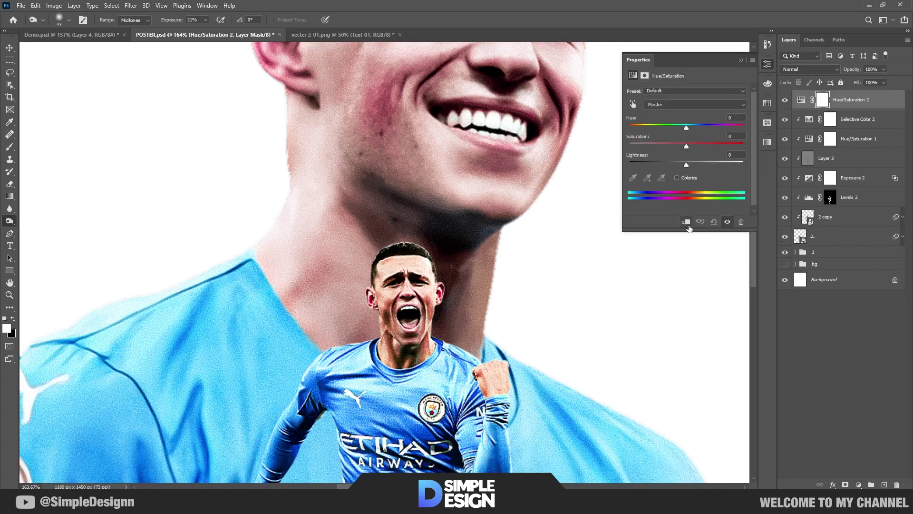
pyautogui.moveTo(687, 127); pyautogui.dragTo(682, 126)
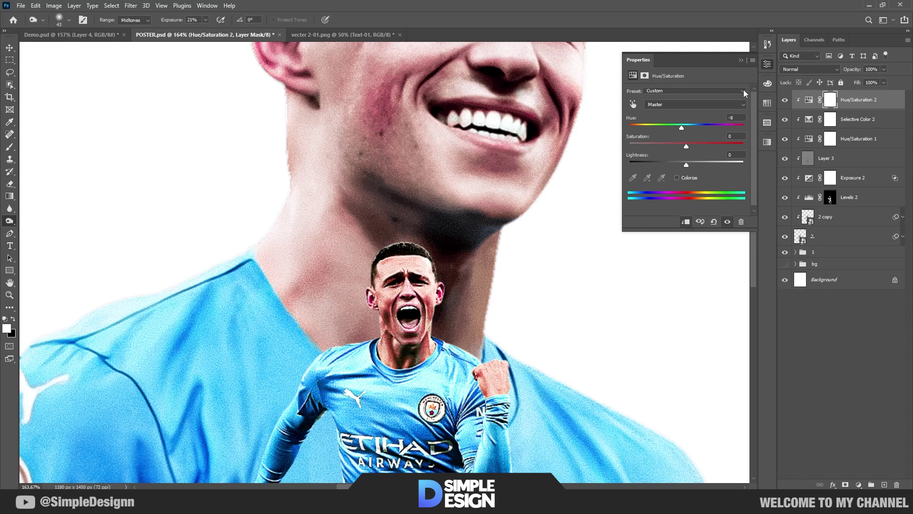
pyautogui.click(739, 61)
pyautogui.scroll(-5, 509, 244)
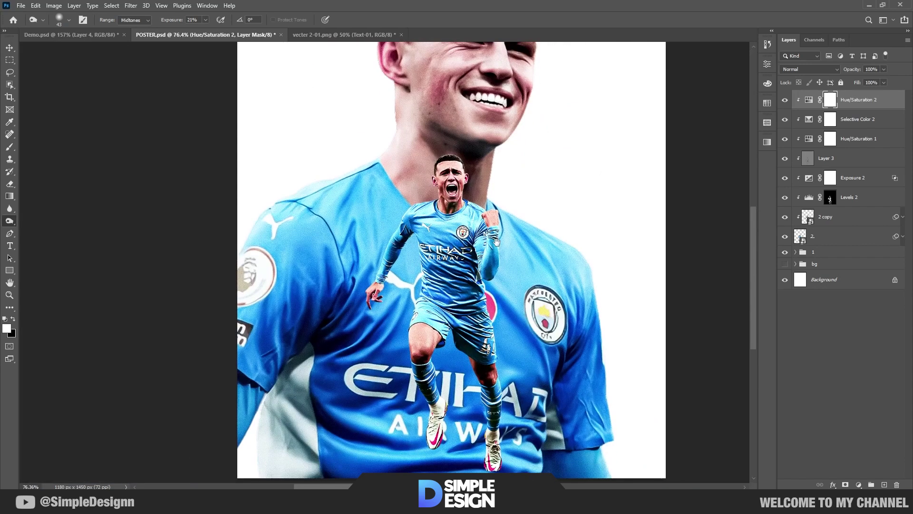
# - Compare the small player with and without the top Hue/Saturation adjustment, and group the player layers with all their clipped adjustments
pyautogui.click(785, 100)
pyautogui.click(784, 100)
pyautogui.scroll(-2, 509, 323)
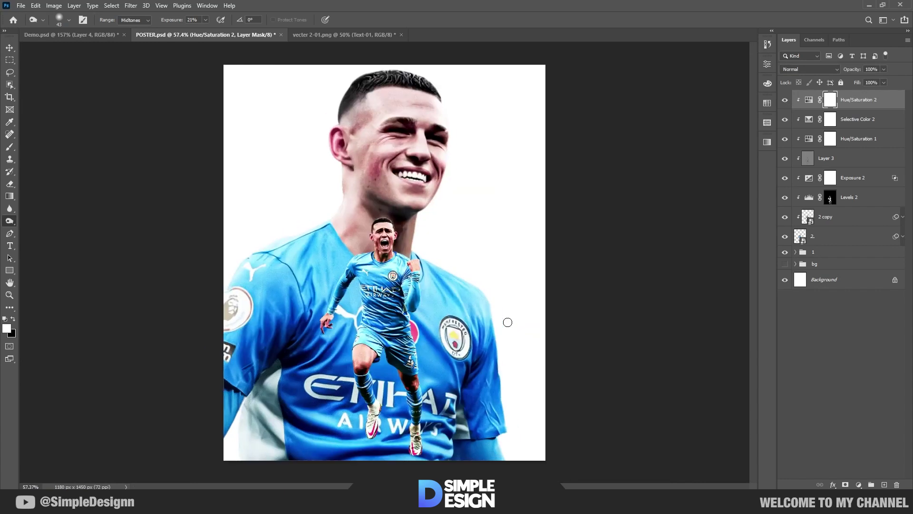
pyautogui.scroll(1, 344, 309)
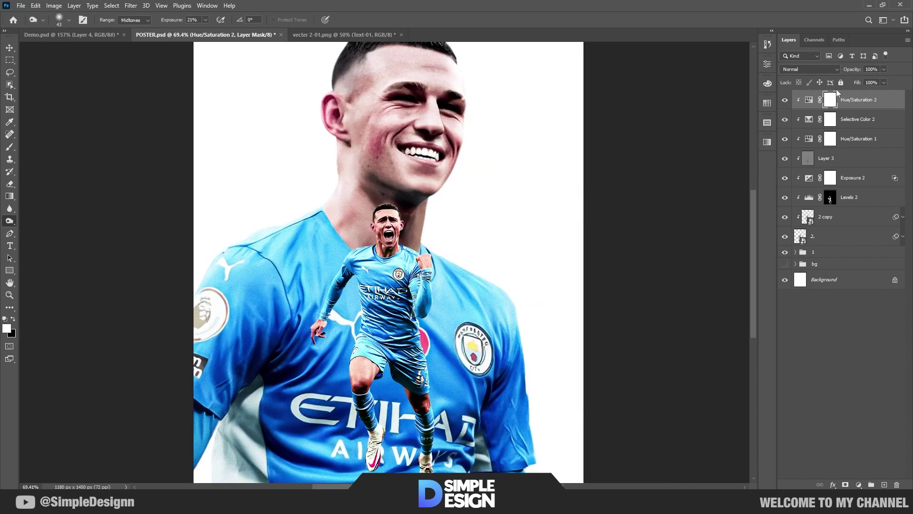
pyautogui.moveTo(856, 69); pyautogui.dragTo(846, 69)
pyautogui.keyDown('shift'); pyautogui.click(843, 233); pyautogui.keyUp('shift')
pyautogui.hotkey('ctrl', 'g')
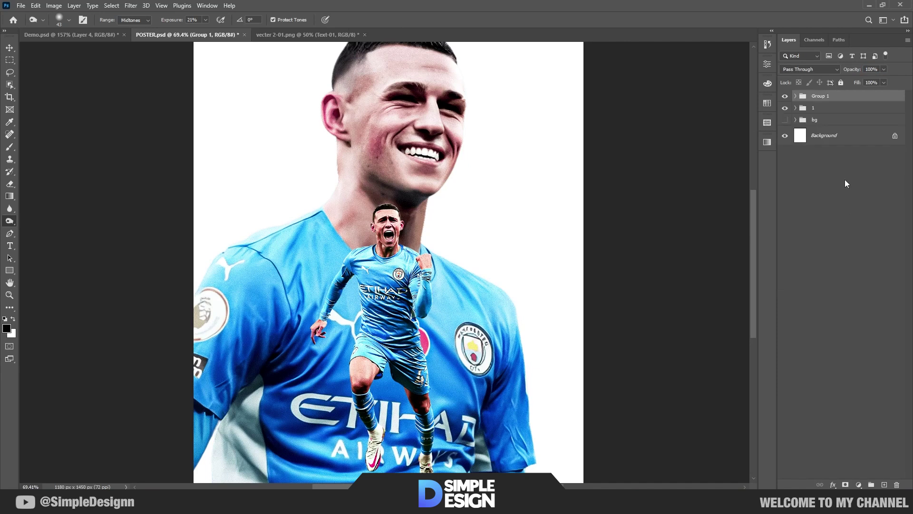
# - Rename the small player's new group as 2 and save the poster
pyautogui.doubleClick(819, 97)
pyautogui.write('2')
pyautogui.press('Return')
pyautogui.scroll(-2, 476, 275)
pyautogui.hotkey('ctrl', 's')
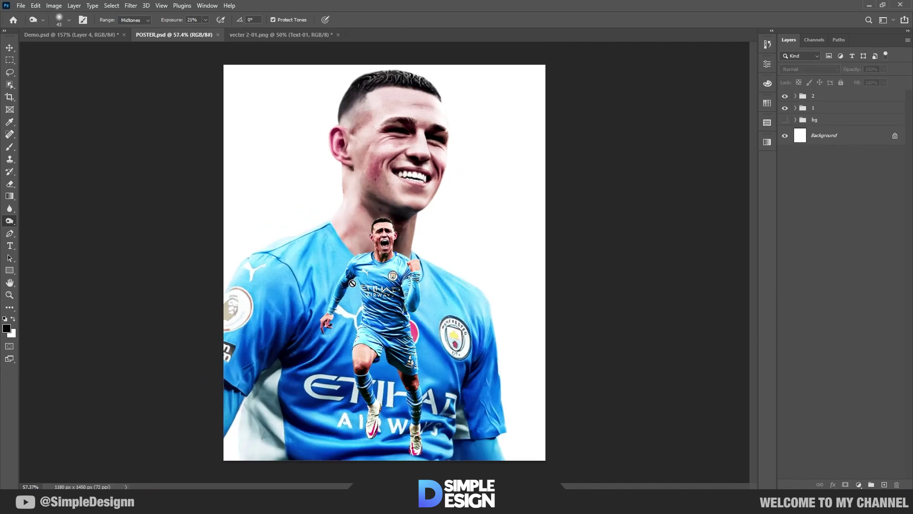
# - Show the bg group and add a layer mask to the large portrait layer in group 1
pyautogui.press('v')
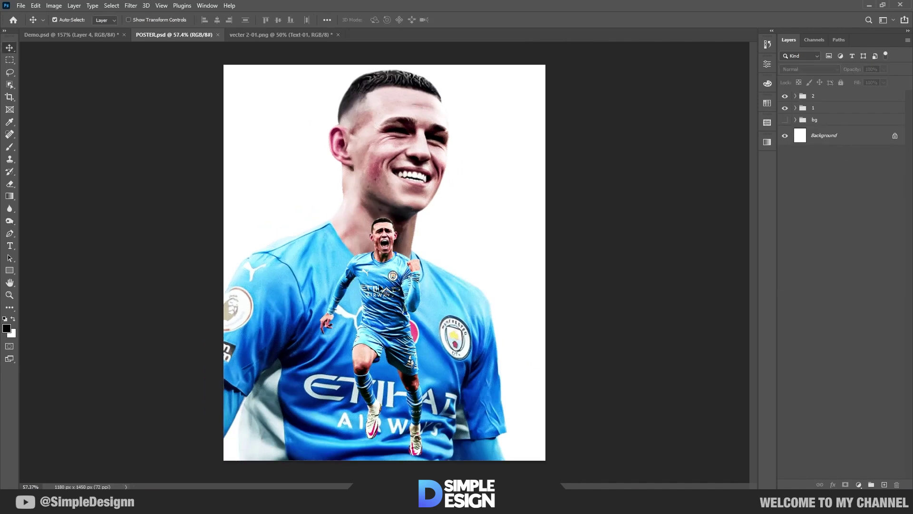
pyautogui.click(785, 120)
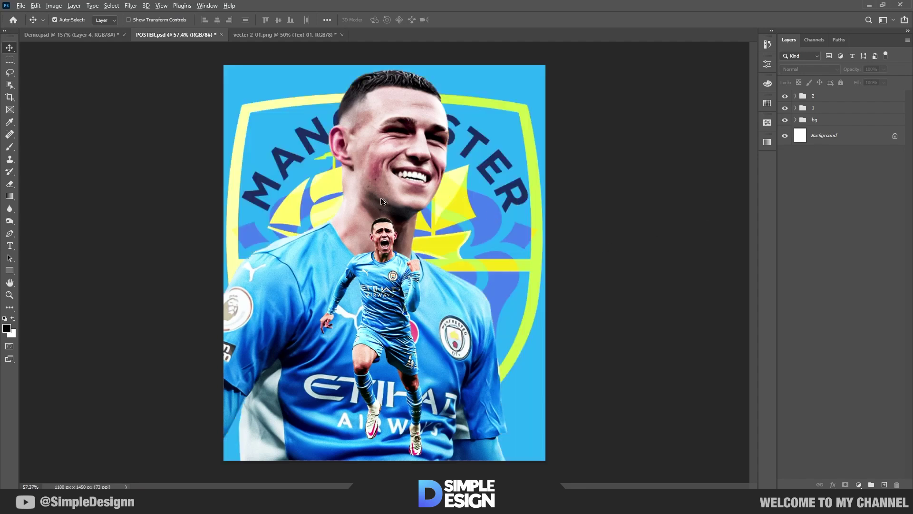
pyautogui.click(796, 109)
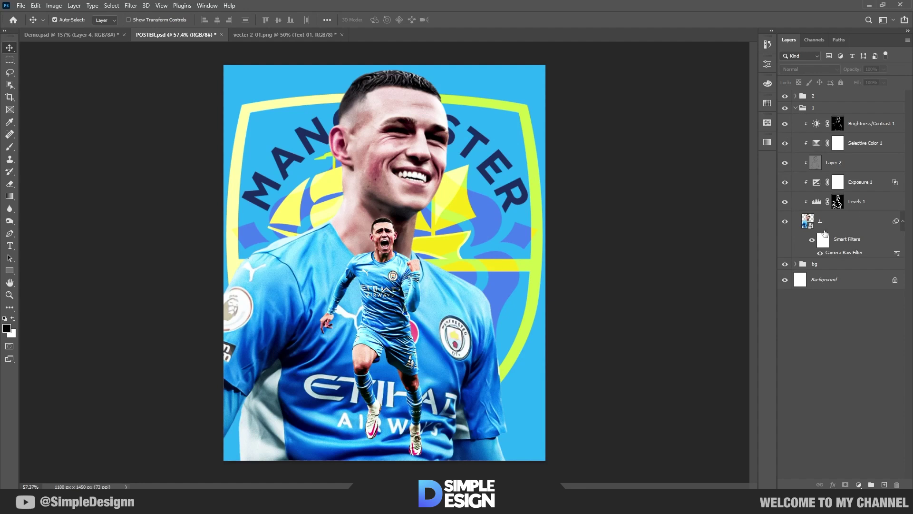
pyautogui.click(785, 221)
pyautogui.click(785, 221)
pyautogui.click(828, 218)
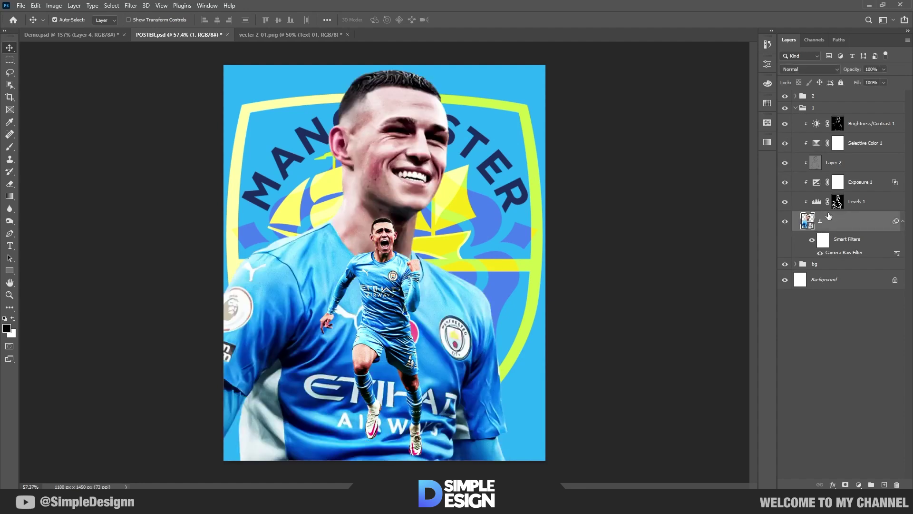
pyautogui.click(846, 484)
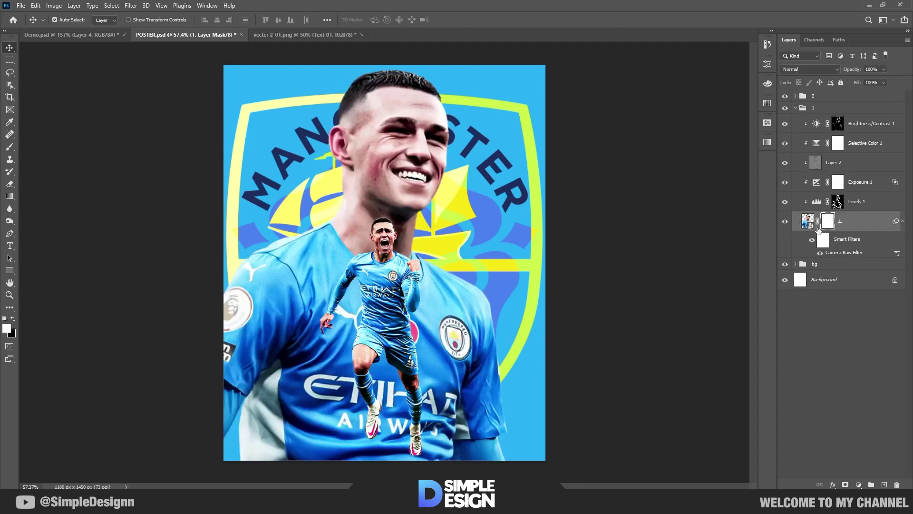
# - Fade the large portrait's lower edge and bottom corners into the background by painting black on its mask with a soft brush at 32% flow
pyautogui.press('b')
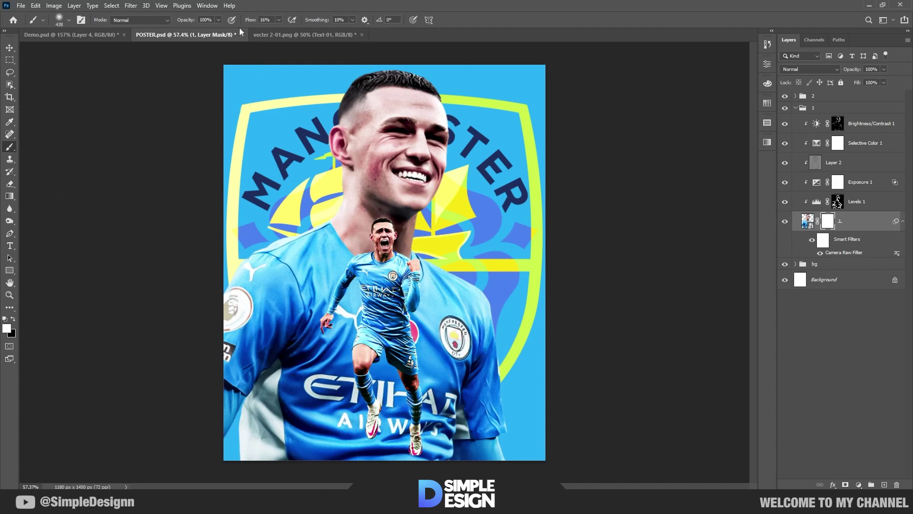
pyautogui.press('x')
pyautogui.moveTo(251, 21); pyautogui.dragTo(258, 21)
pyautogui.scroll(-1, 424, 325)
pyautogui.moveTo(557, 389); pyautogui.dragTo(425, 436)
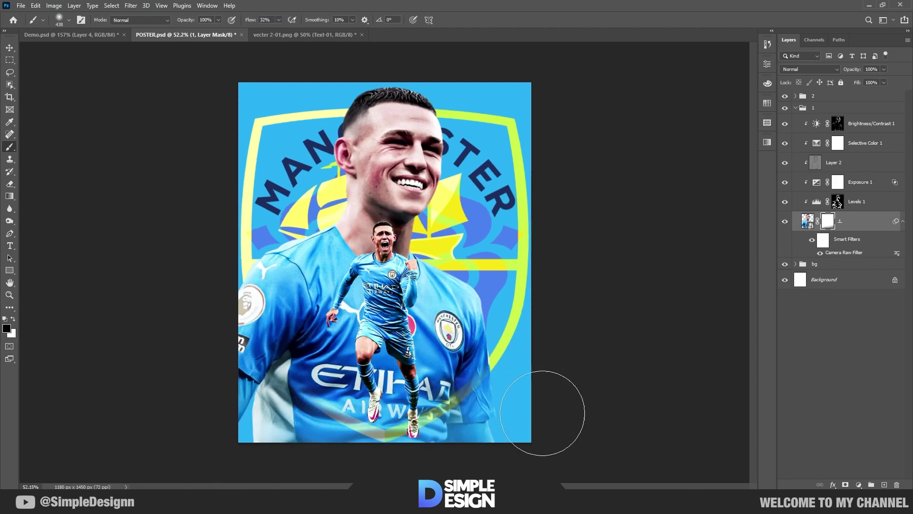
pyautogui.moveTo(543, 414); pyautogui.dragTo(315, 444)
pyautogui.moveTo(191, 388)
pyautogui.mouseDown()
pyautogui.moveTo(365, 451)
pyautogui.moveTo(187, 378)
pyautogui.moveTo(316, 467)
pyautogui.moveTo(182, 325)
pyautogui.moveTo(308, 457)
pyautogui.moveTo(201, 397)
pyautogui.moveTo(464, 453)
pyautogui.moveTo(519, 414)
pyautogui.moveTo(298, 474)
pyautogui.moveTo(490, 442)
pyautogui.moveTo(544, 408)
pyautogui.moveTo(401, 445)
pyautogui.moveTo(435, 366)
pyautogui.moveTo(300, 365)
pyautogui.moveTo(333, 368)
pyautogui.moveTo(307, 401)
pyautogui.moveTo(315, 408)
pyautogui.moveTo(512, 419)
pyautogui.moveTo(304, 465)
pyautogui.mouseUp()
pyautogui.press('x')
pyautogui.scroll(1, 386, 258)
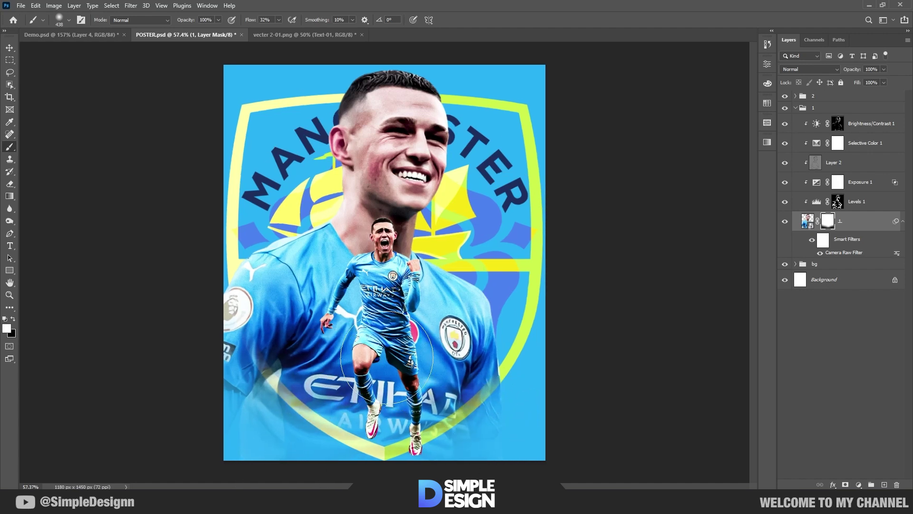
pyautogui.press('v')
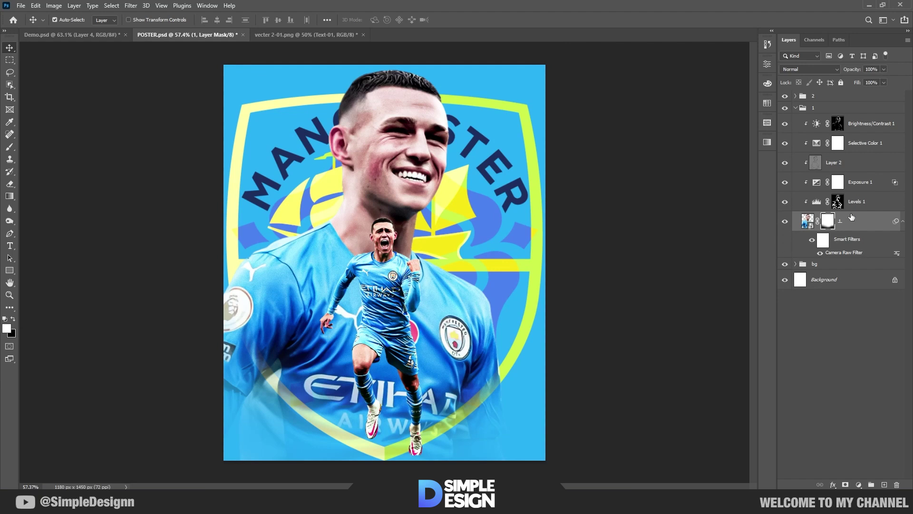
# - Collapse group 1 and compare the small player with and without its Selective Color adjustment
pyautogui.click(828, 108)
pyautogui.scroll(6, 344, 302)
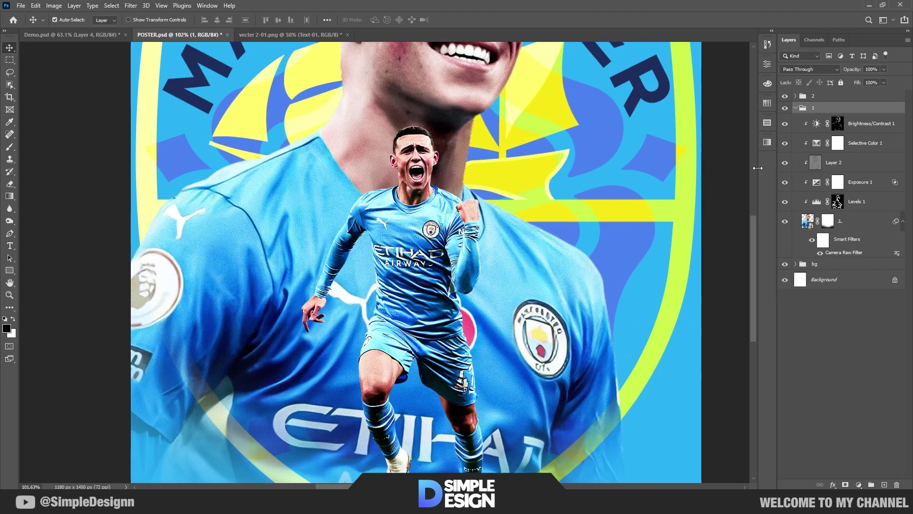
pyautogui.click(795, 108)
pyautogui.scroll(5, 430, 185)
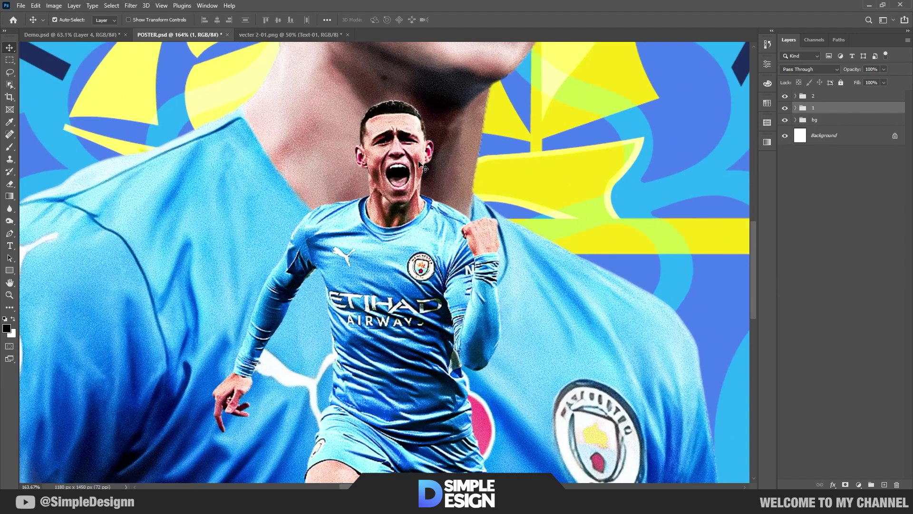
pyautogui.click(421, 166)
pyautogui.click(784, 132)
pyautogui.click(783, 133)
pyautogui.scroll(-2, 544, 212)
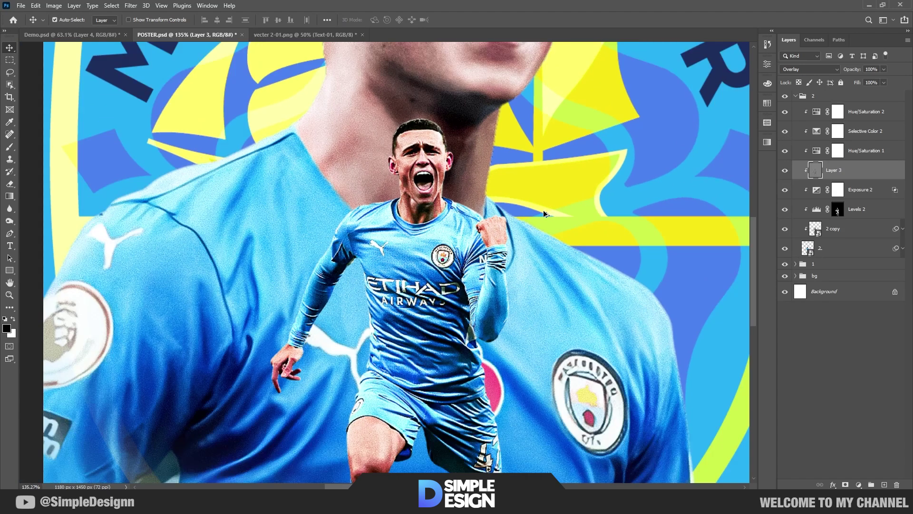
pyautogui.moveTo(513, 298); pyautogui.dragTo(518, 231)
# - Set the small player's Selective Color Reds to Cyan -52 and Black -67, and lower their Magenta
pyautogui.doubleClick(817, 133)
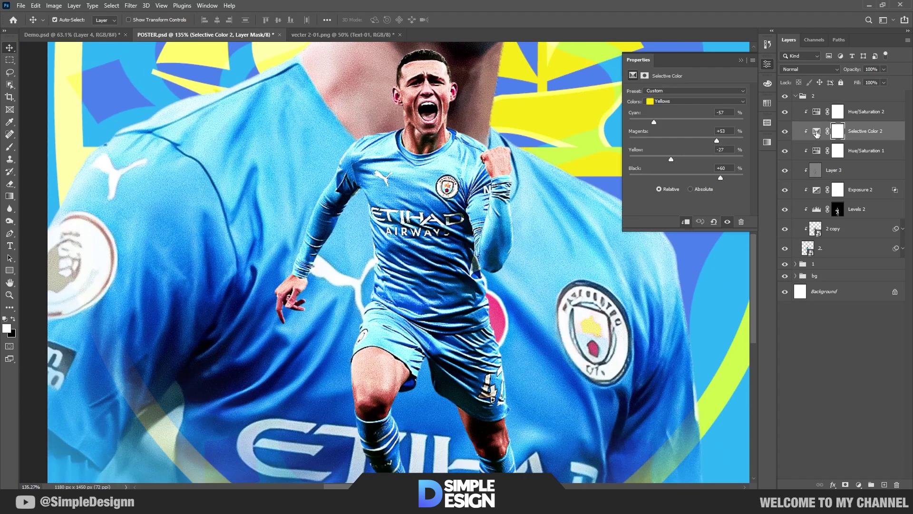
pyautogui.click(675, 100)
pyautogui.click(685, 102)
pyautogui.moveTo(665, 177); pyautogui.dragTo(647, 176)
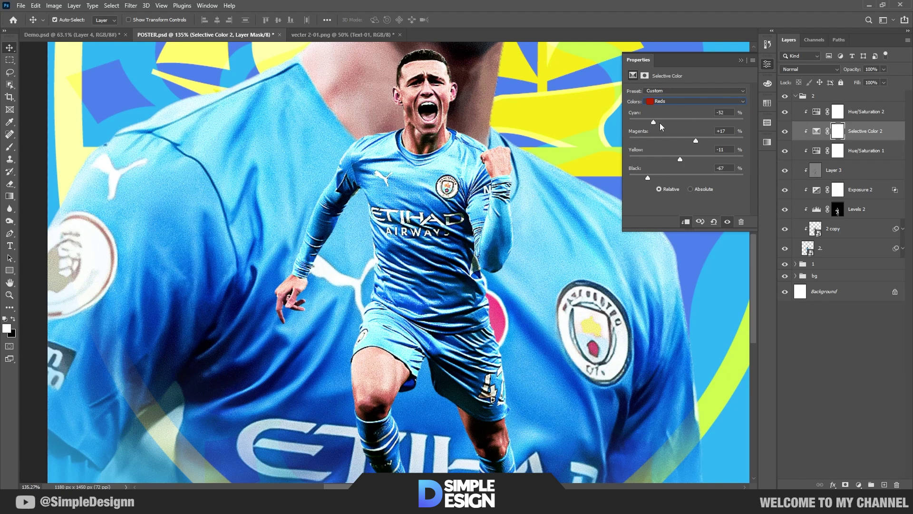
pyautogui.moveTo(694, 139); pyautogui.dragTo(650, 140)
pyautogui.click(743, 61)
pyautogui.click(829, 387)
# - Review the whole poster, collapse group 2 and save the document
pyautogui.scroll(-5, 498, 278)
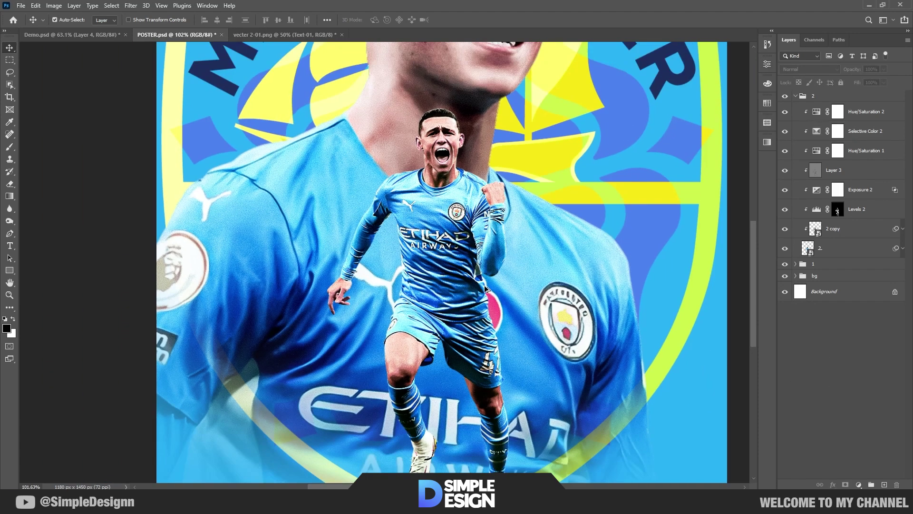
pyautogui.scroll(-1, 441, 328)
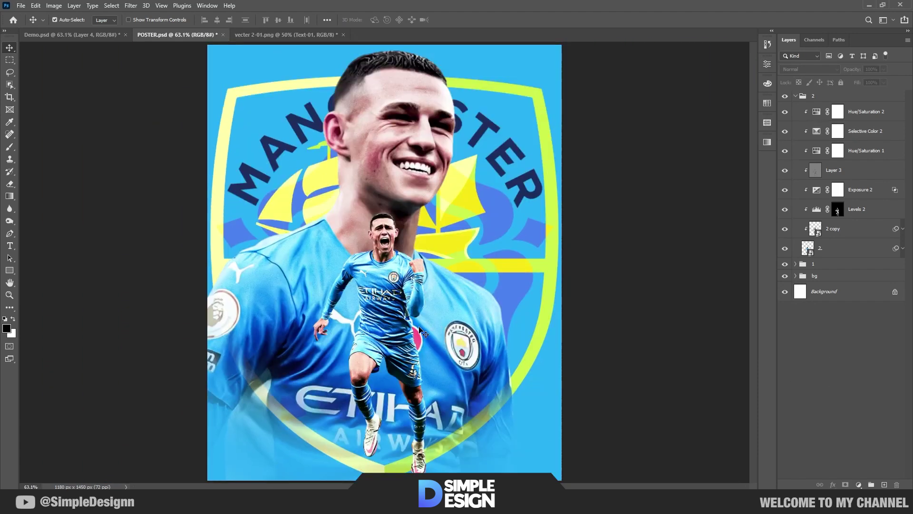
pyautogui.click(796, 95)
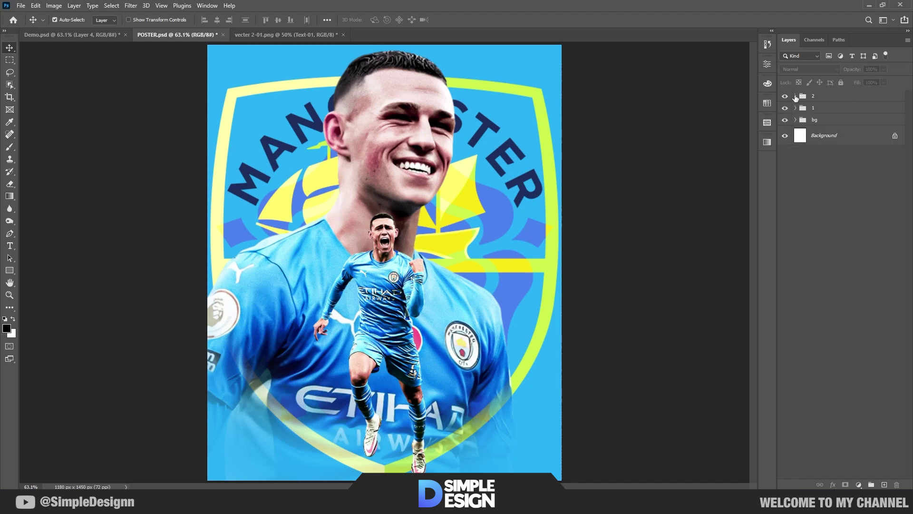
pyautogui.hotkey('ctrl', 's')
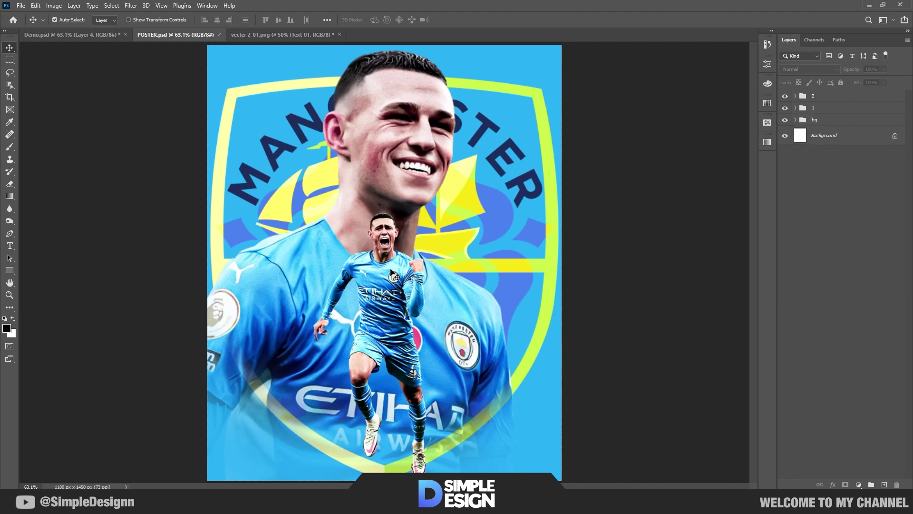
# - Compare the running player's legs and boots with and without Hue/Saturation 2 and Selective Color 2
pyautogui.scroll(9, 397, 423)
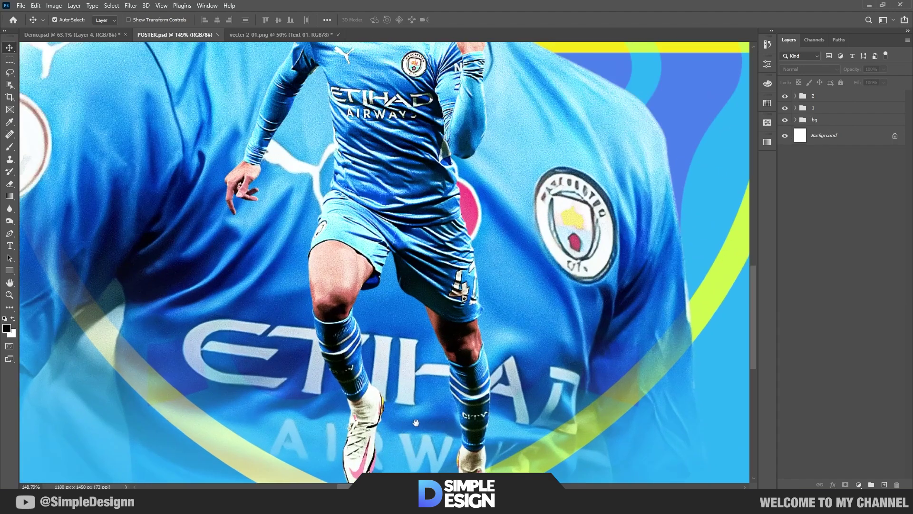
pyautogui.moveTo(416, 423); pyautogui.dragTo(406, 364)
pyautogui.click(795, 96)
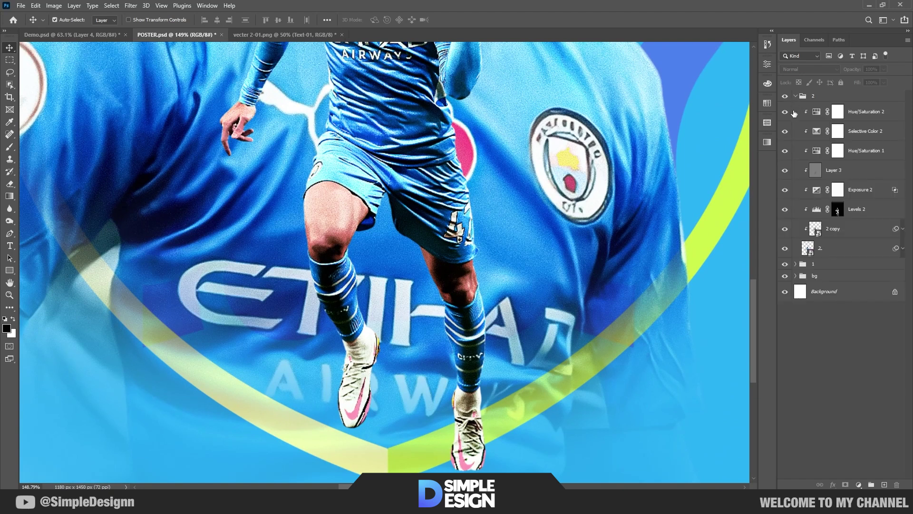
pyautogui.click(784, 112)
pyautogui.click(784, 114)
pyautogui.click(785, 132)
pyautogui.click(785, 132)
pyautogui.scroll(-3, 515, 384)
pyautogui.scroll(1, 459, 341)
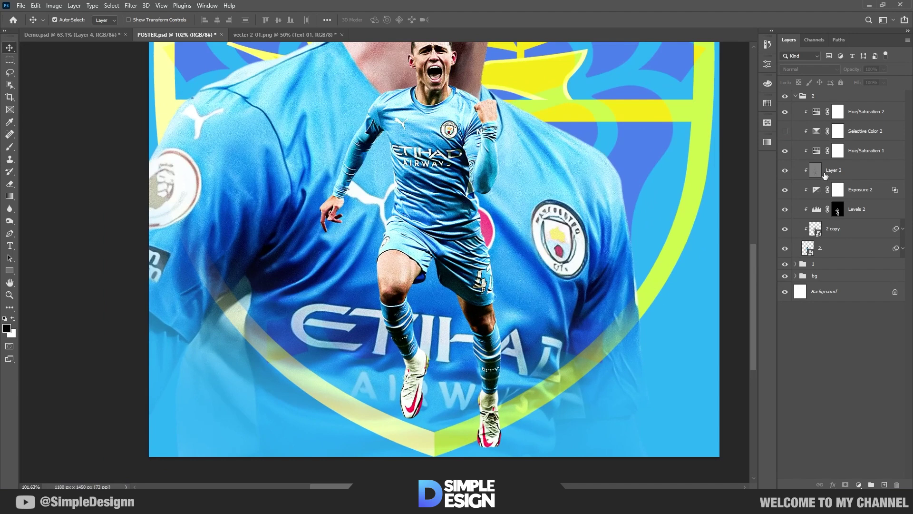
pyautogui.click(784, 132)
pyautogui.click(785, 131)
pyautogui.click(784, 132)
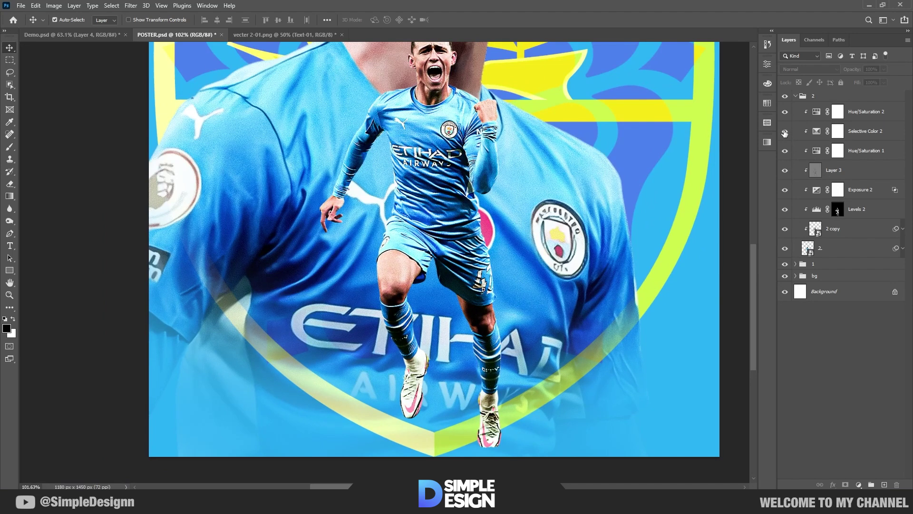
# - Mask the Selective Color 2 adjustment off both boots by painting black on its mask with a small soft brush at 32% flow
pyautogui.click(837, 132)
pyautogui.press('b')
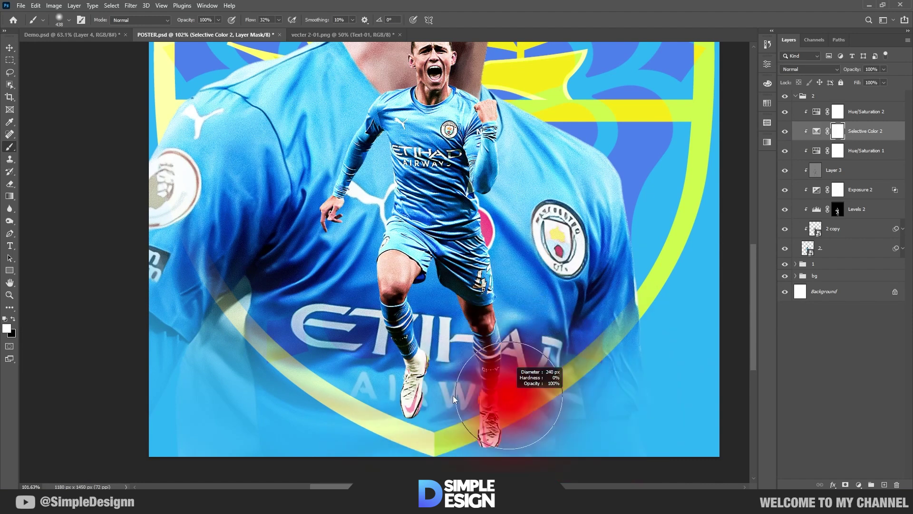
pyautogui.press('x')
pyautogui.scroll(-1, 486, 415)
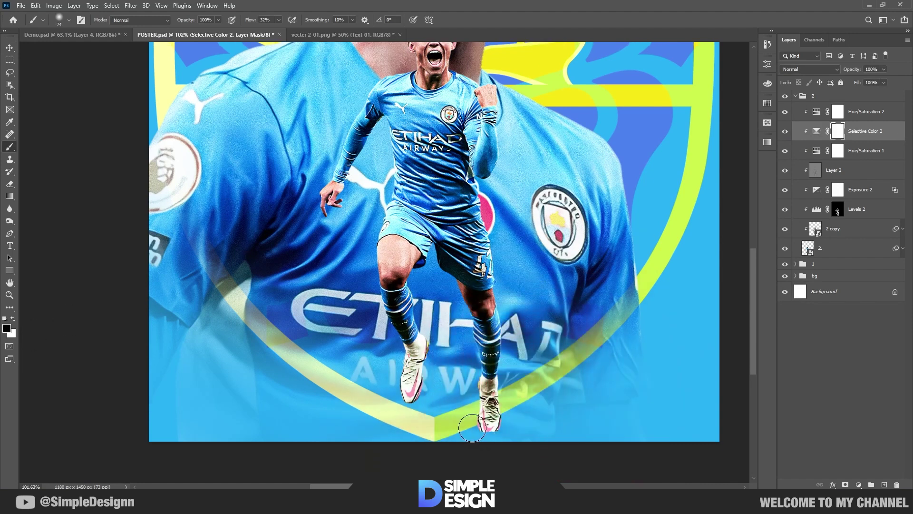
pyautogui.scroll(3, 485, 415)
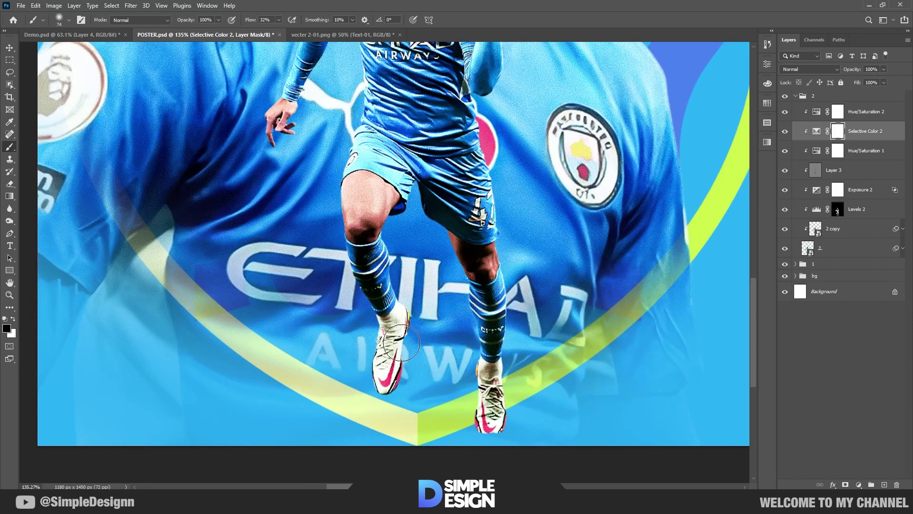
pyautogui.scroll(5, 462, 203)
pyautogui.scroll(3, 462, 203)
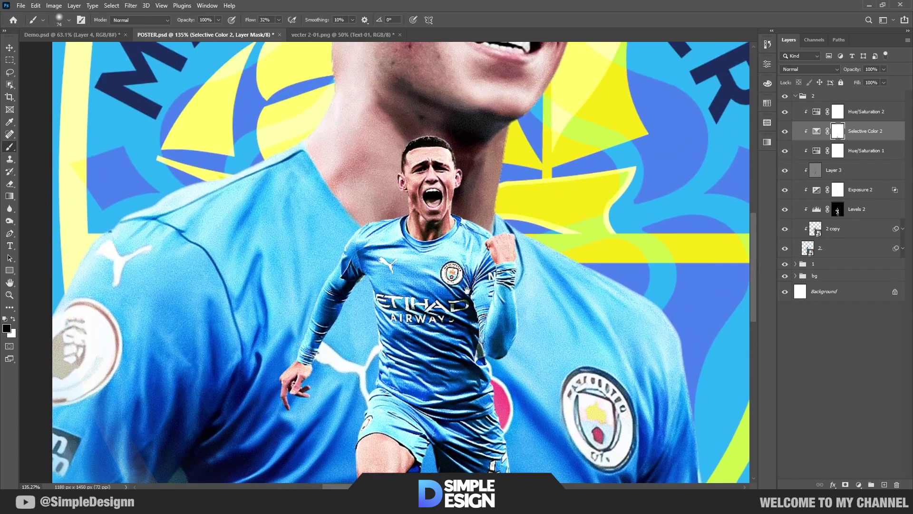
pyautogui.scroll(-5, 394, 347)
pyautogui.press('v')
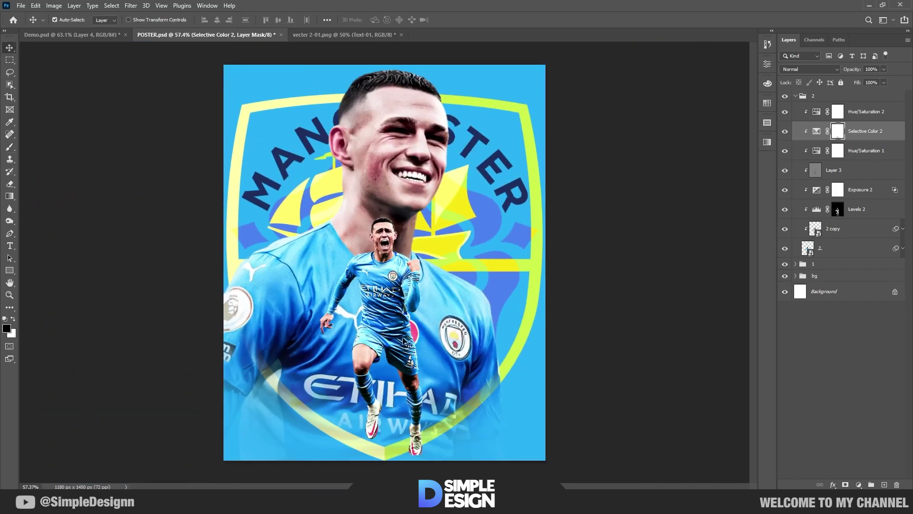
# - Scale the curved MANCHESTER text layer in the bg group to 52.88% and keep it horizontally centred inside the badge outline
pyautogui.click(796, 97)
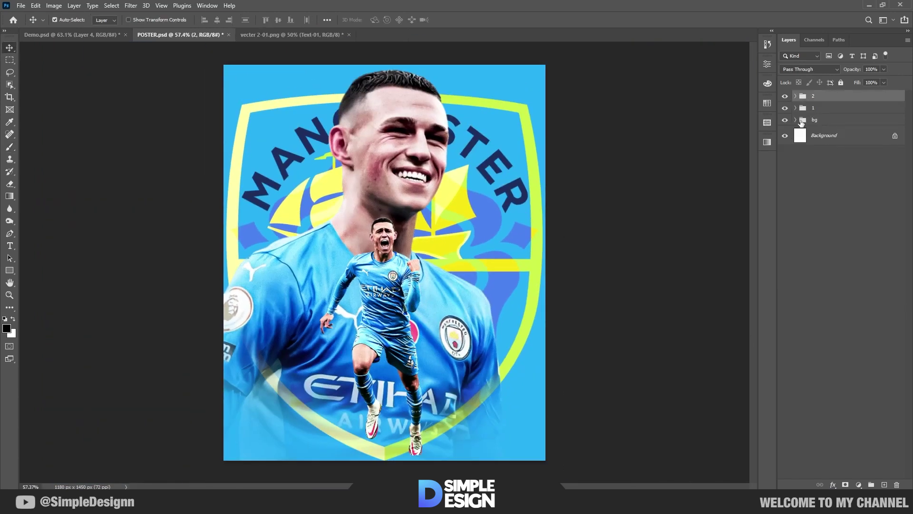
pyautogui.click(796, 120)
pyautogui.click(369, 164)
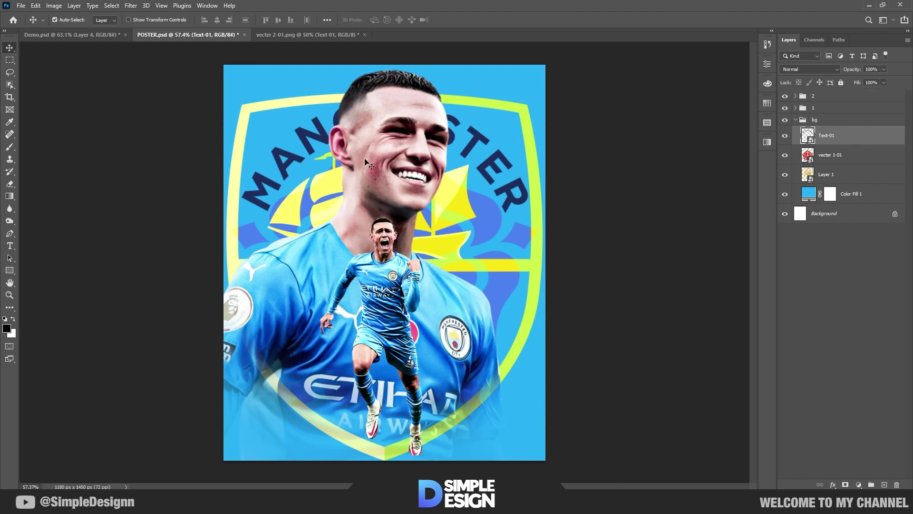
pyautogui.hotkey('ctrl', 't')
pyautogui.moveTo(539, 157); pyautogui.dragTo(529, 157)
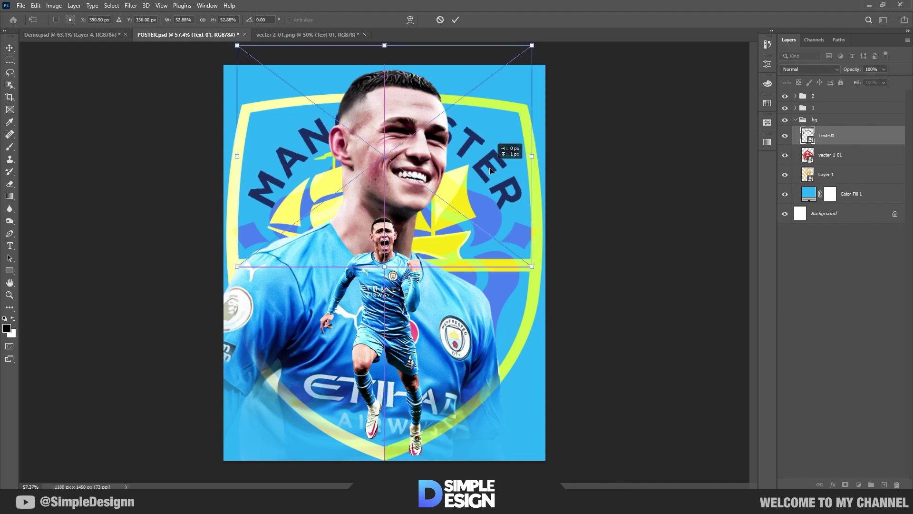
pyautogui.press('Return')
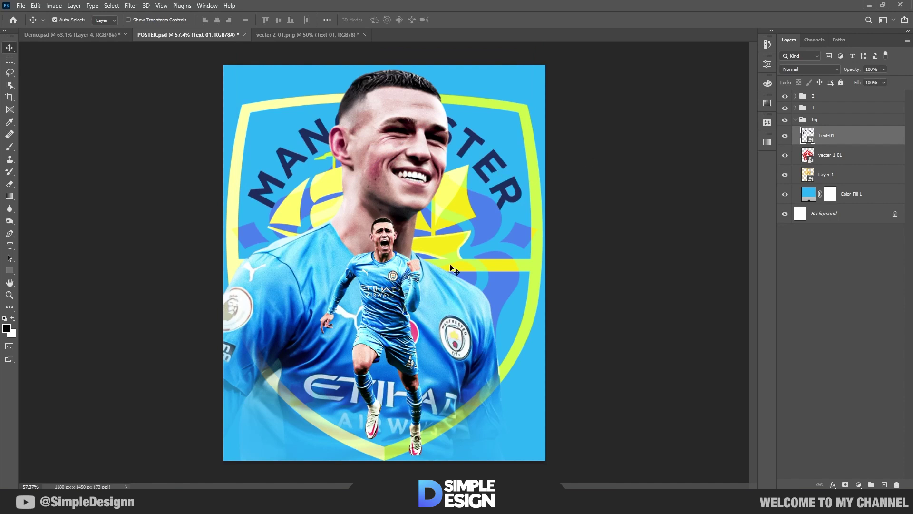
# - Move the club badge artwork slightly up and scale the curved MANCHESTER text layer to 53.47%
pyautogui.moveTo(529, 177)
pyautogui.mouseDown()
pyautogui.moveTo(530, 166)
pyautogui.moveTo(520, 167)
pyautogui.mouseUp()
pyautogui.click(499, 160)
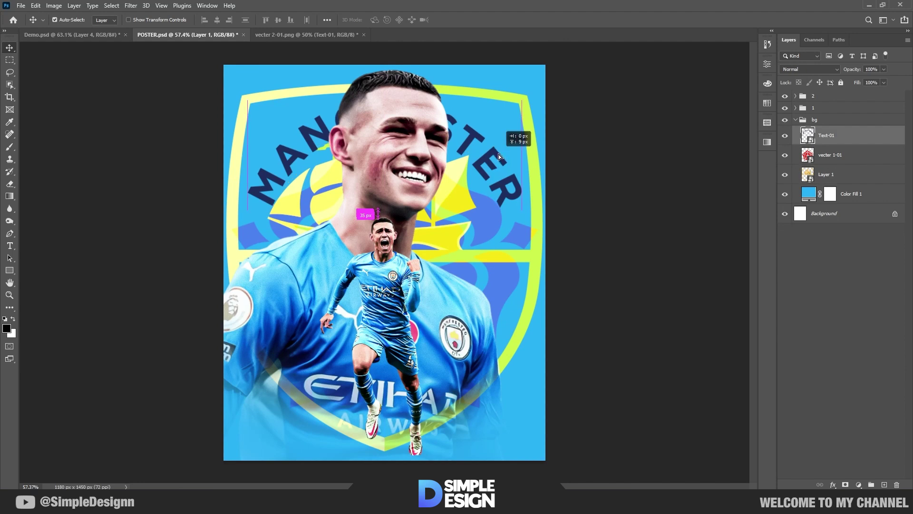
pyautogui.hotkey('ctrl', 't')
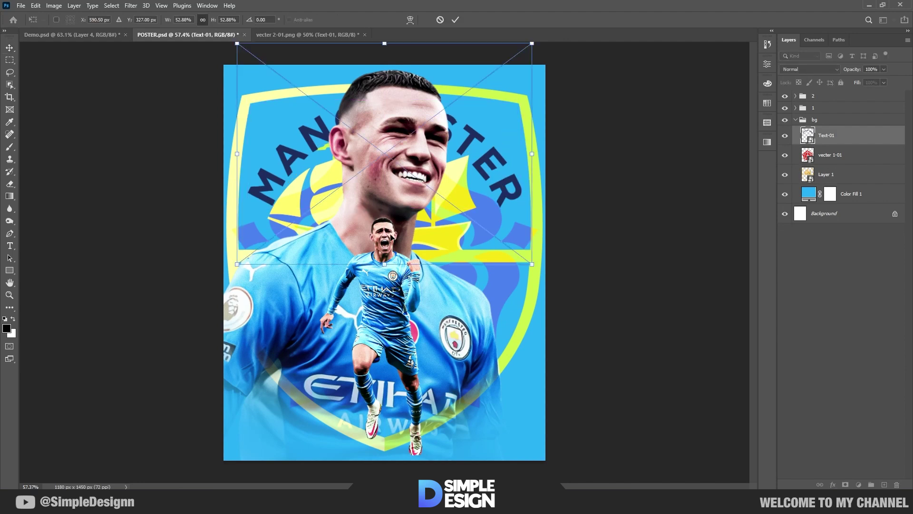
pyautogui.press('Return')
pyautogui.keyDown('ctrl'); pyautogui.click(831, 219); pyautogui.keyUp('ctrl')
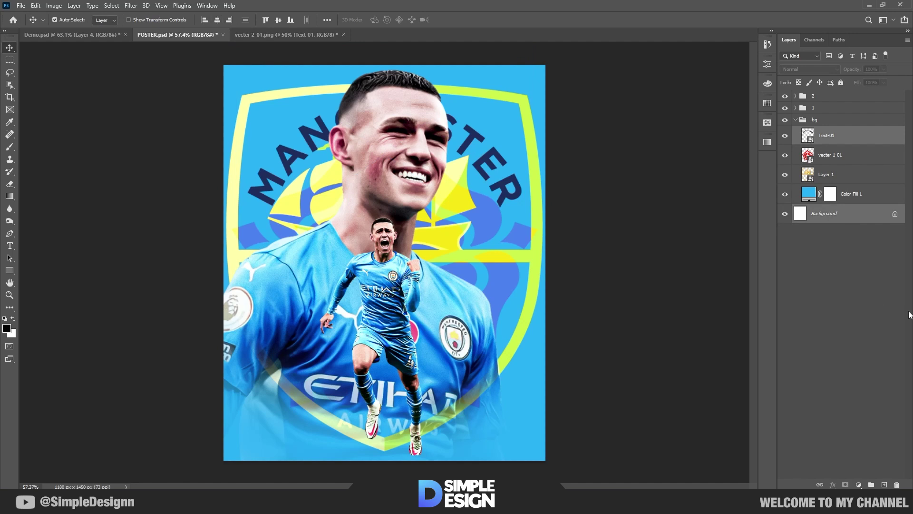
pyautogui.click(841, 252)
# - Duplicate the Text-01 layer and give the copy 0% fill opacity and a 4 px yellow outside stroke
pyautogui.click(838, 139)
pyautogui.hotkey('ctrl', 't')
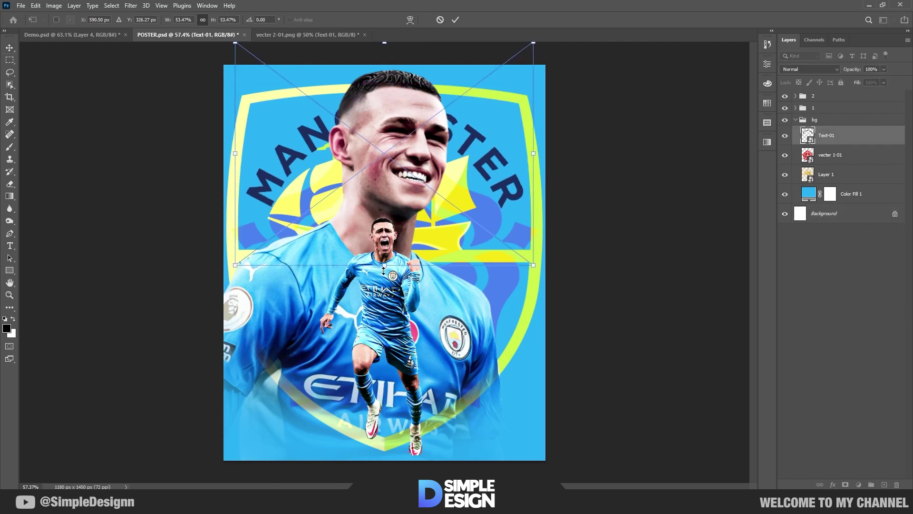
pyautogui.press('Escape')
pyautogui.hotkey('ctrl', 'j')
pyautogui.rightClick(832, 137)
pyautogui.click(654, 152)
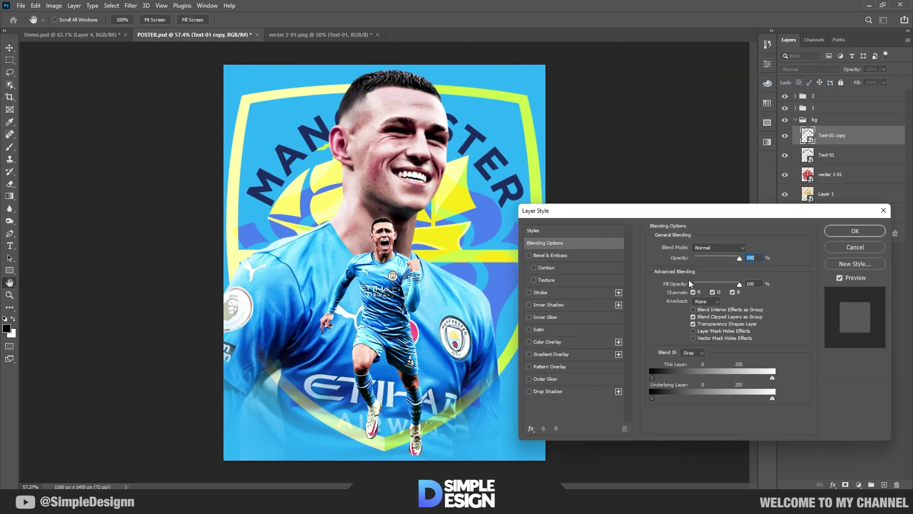
pyautogui.click(694, 283)
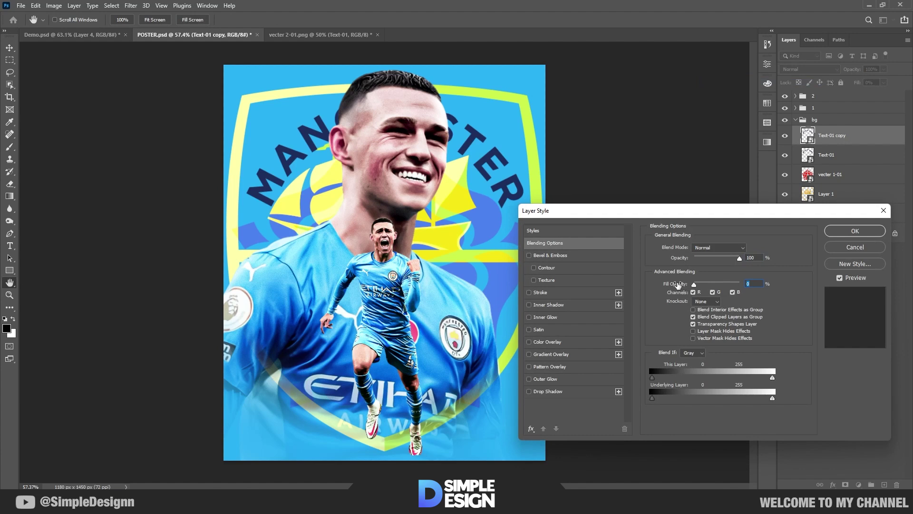
pyautogui.click(561, 291)
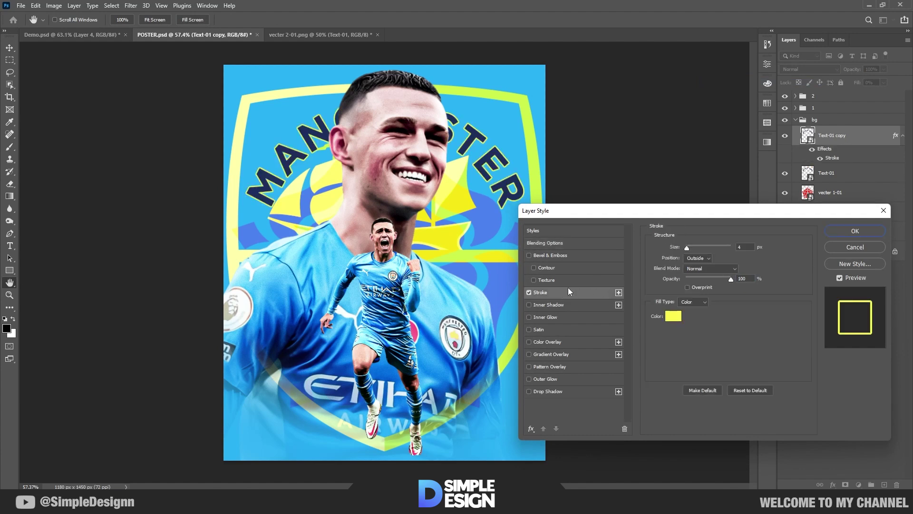
pyautogui.click(851, 231)
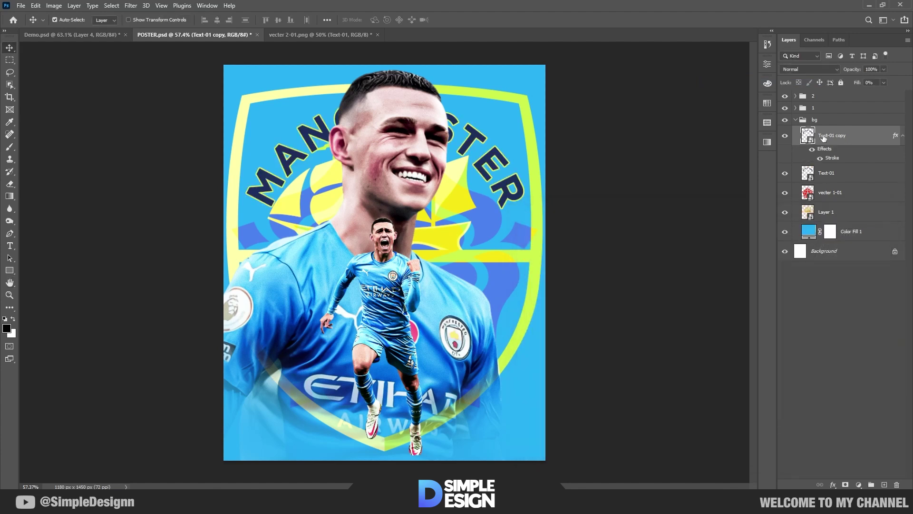
# - Offset the outlined text copy slightly above the solid lettering, stack it beneath Text-01 and collapse the bg group
pyautogui.hotkey('ctrl', 't')
pyautogui.moveTo(484, 180); pyautogui.dragTo(484, 159)
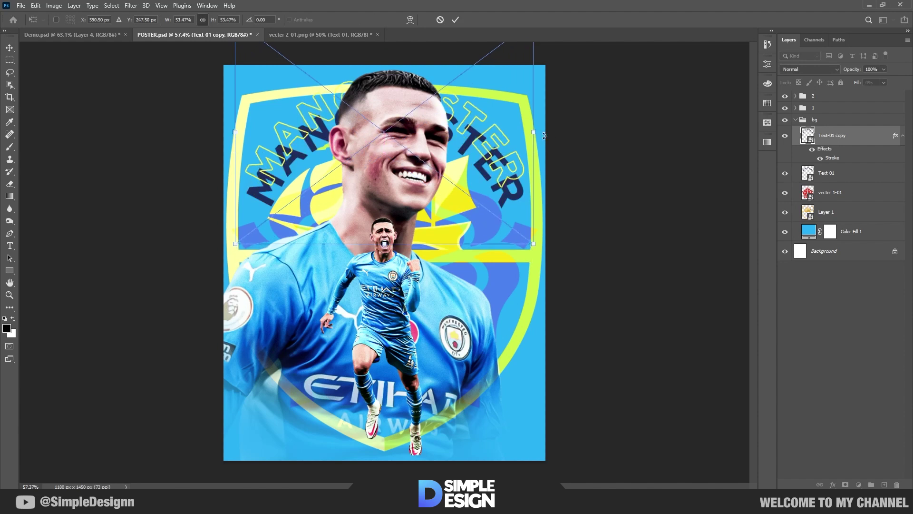
pyautogui.press('Return')
pyautogui.moveTo(851, 138); pyautogui.dragTo(851, 183)
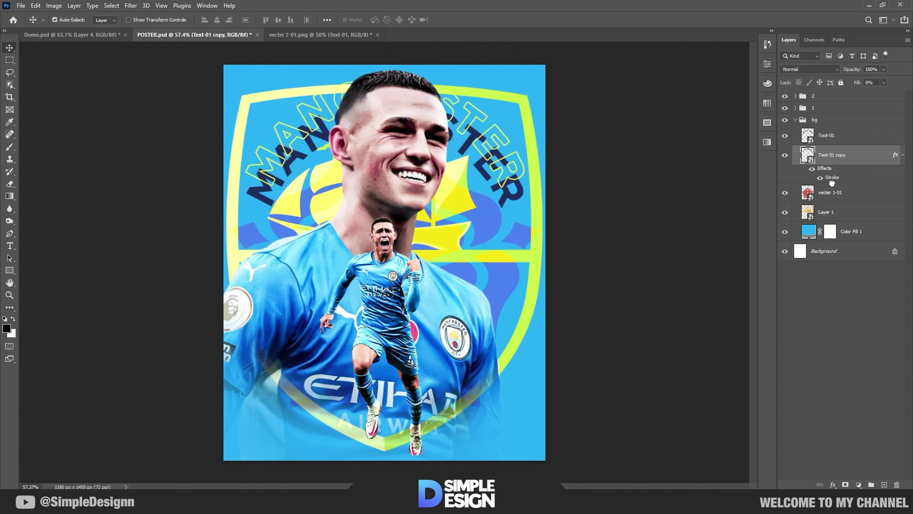
pyautogui.hotkey('ctrl', 't')
pyautogui.moveTo(484, 133); pyautogui.dragTo(483, 143)
pyautogui.press('Return')
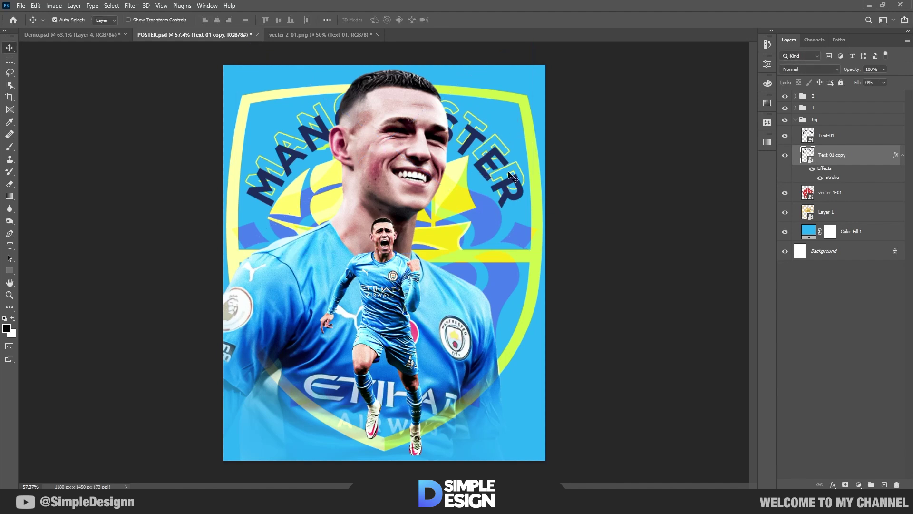
pyautogui.click(903, 157)
pyautogui.click(797, 122)
# - Create a layer named shadow and place it at the bottom of group 2, beneath the running player
pyautogui.click(386, 301)
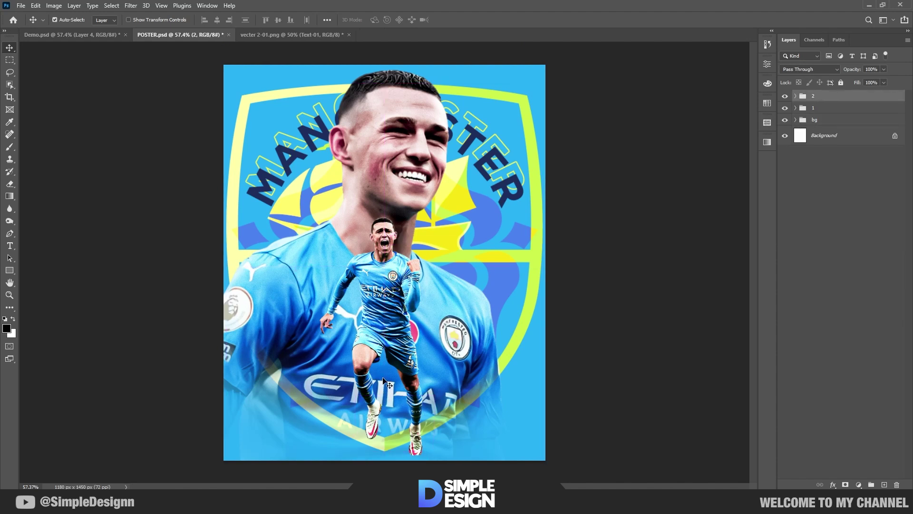
pyautogui.click(416, 456)
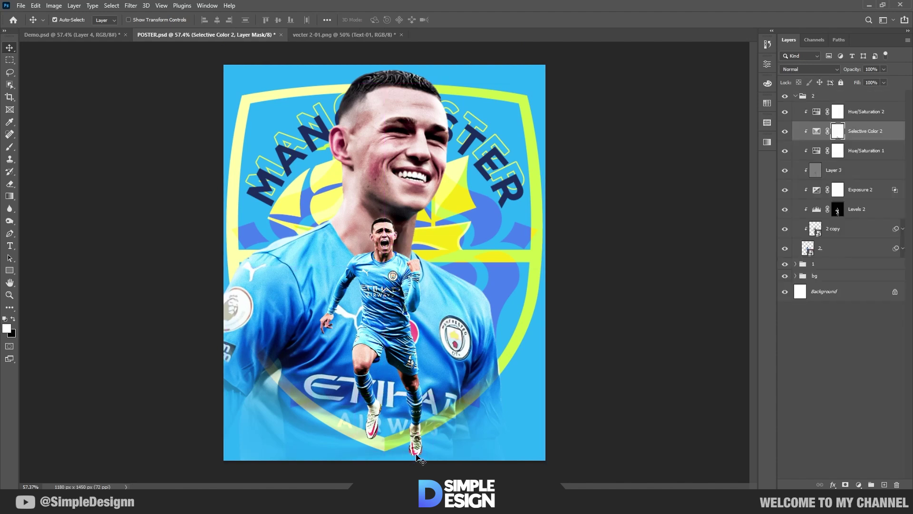
pyautogui.click(843, 266)
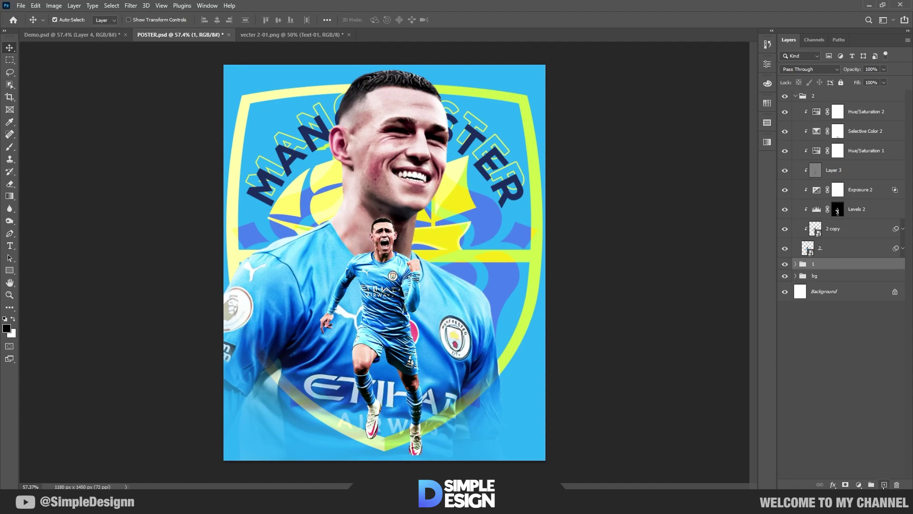
pyautogui.click(884, 485)
pyautogui.doubleClick(819, 268)
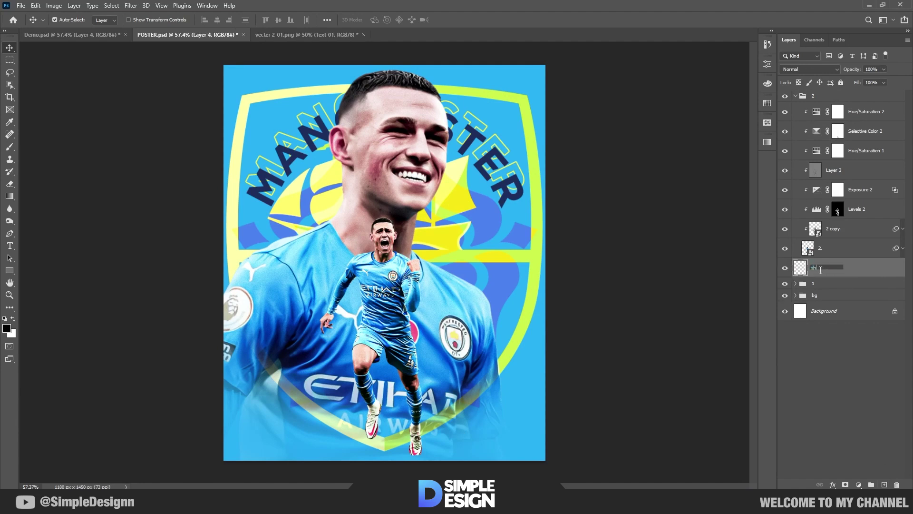
pyautogui.press('Return')
pyautogui.moveTo(830, 271); pyautogui.dragTo(832, 256)
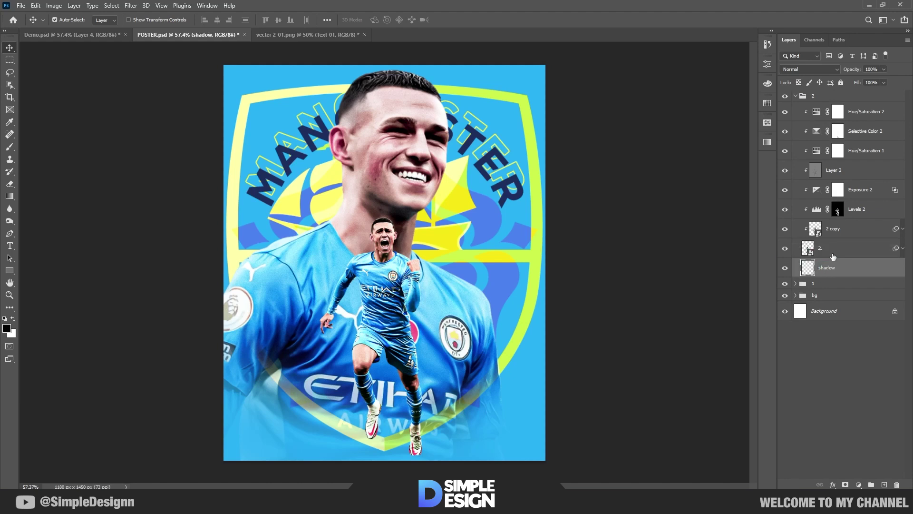
# - Paint a black contact shadow under the lower boot with a flattened soft round brush of 71 px at 100% flow
pyautogui.press('b')
pyautogui.scroll(10, 392, 392)
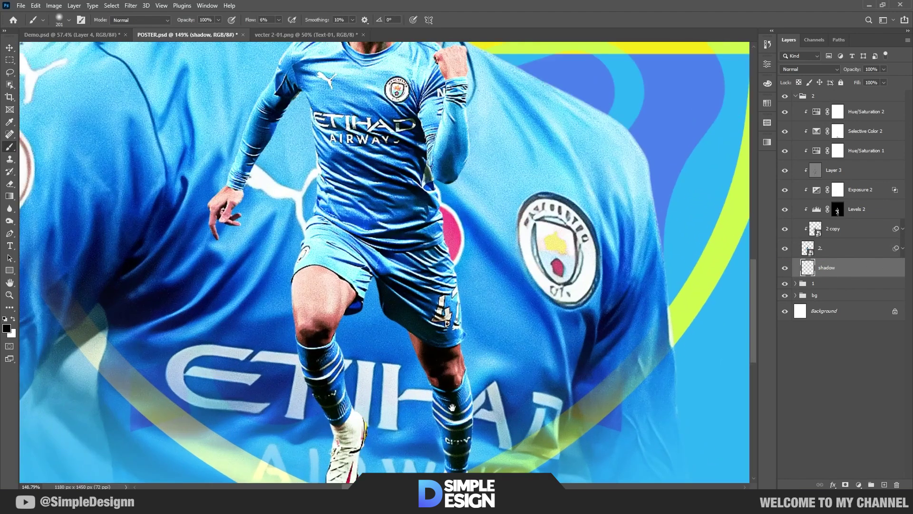
pyautogui.moveTo(451, 411); pyautogui.dragTo(448, 262)
pyautogui.scroll(3, 447, 263)
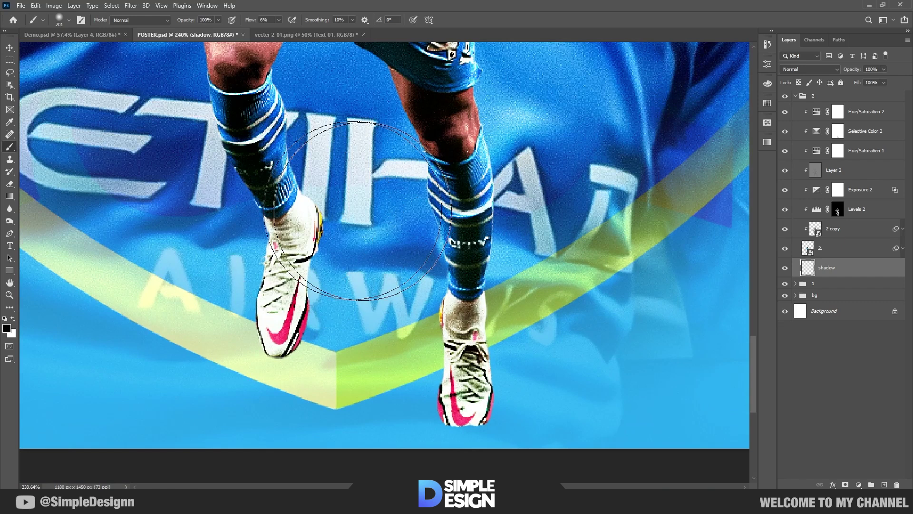
pyautogui.moveTo(251, 24); pyautogui.dragTo(559, 48)
pyautogui.rightClick(483, 259)
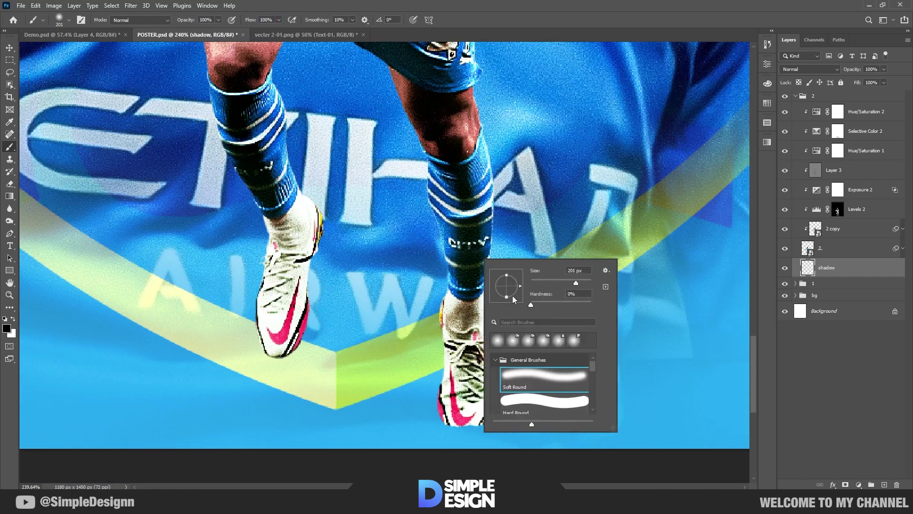
pyautogui.moveTo(509, 297); pyautogui.dragTo(509, 287)
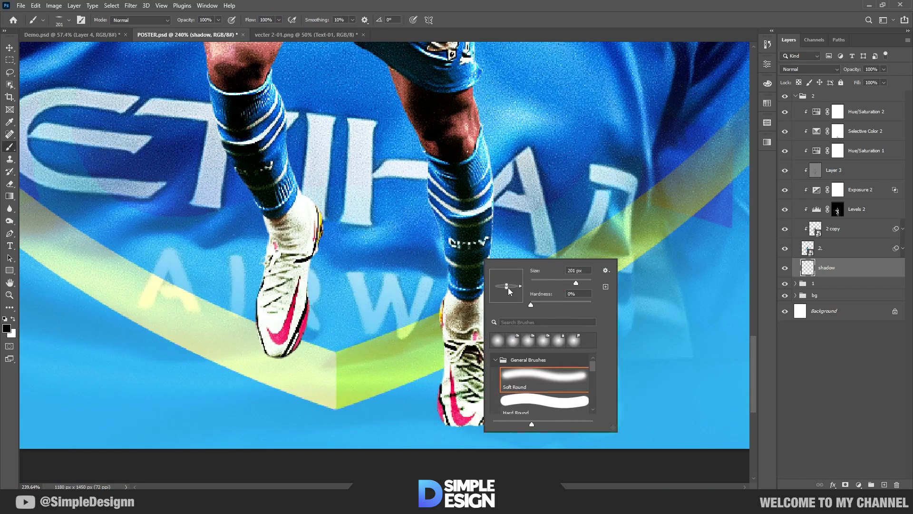
pyautogui.moveTo(365, 408); pyautogui.dragTo(278, 407)
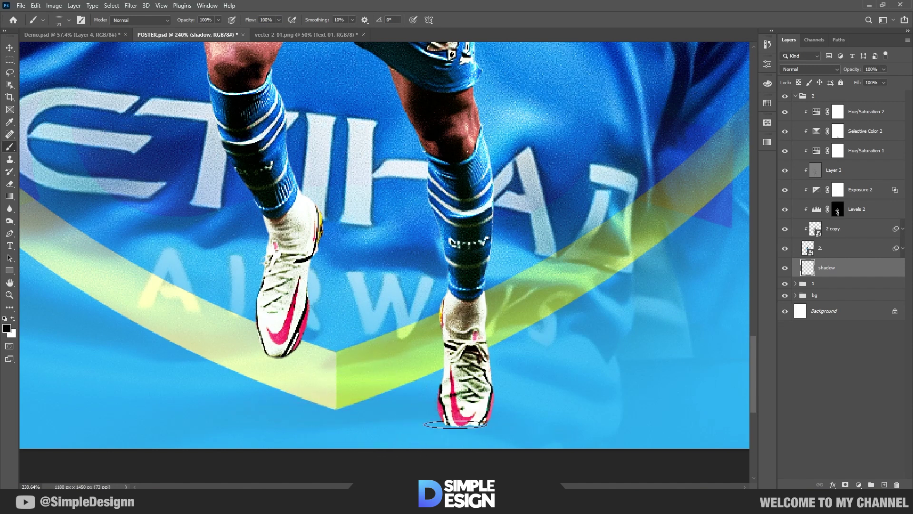
pyautogui.click(467, 427)
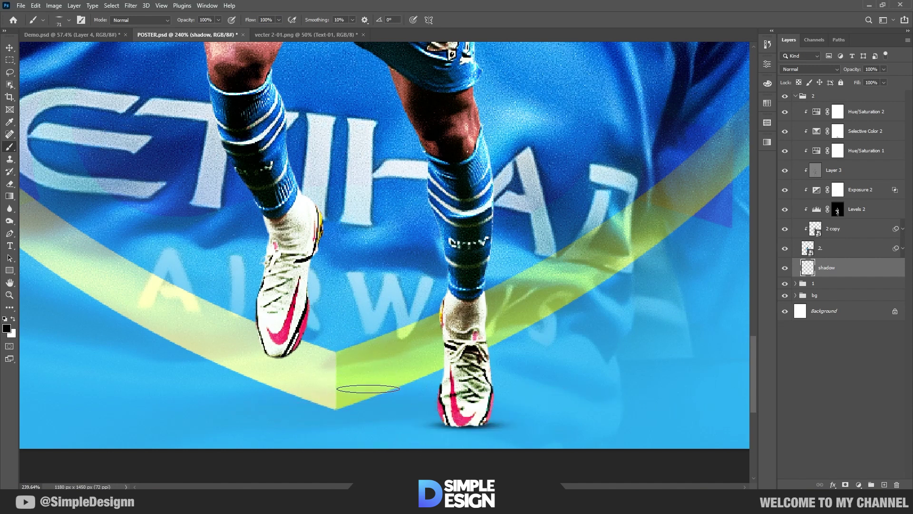
# - Build up a wider, fainter ground shadow below the player's boots with a larger, flatter soft brush at 11% flow
pyautogui.hotkey('shift', '1')
pyautogui.hotkey('shift', '1')
pyautogui.rightClick(485, 350)
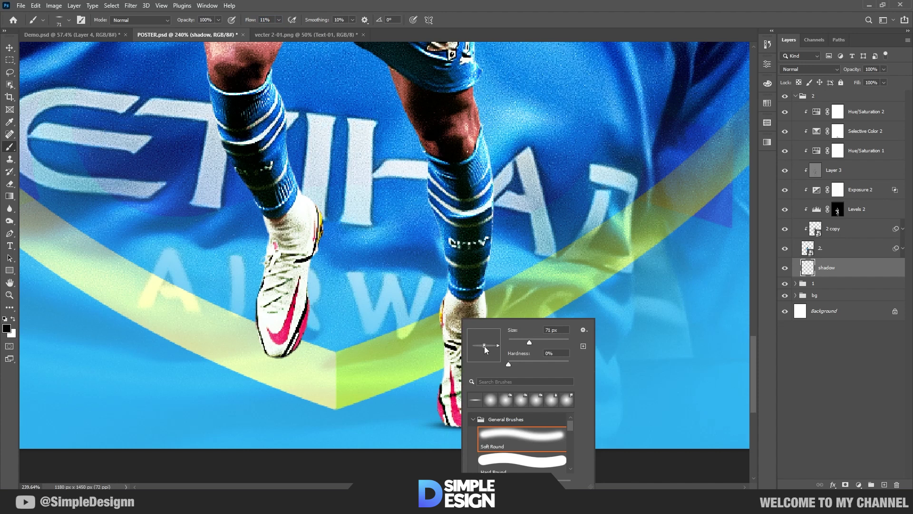
pyautogui.moveTo(530, 342); pyautogui.dragTo(538, 341)
pyautogui.press('Return')
pyautogui.click(464, 420)
pyautogui.scroll(-7, 463, 405)
pyautogui.moveTo(404, 408)
pyautogui.mouseDown()
pyautogui.moveTo(375, 408)
pyautogui.moveTo(466, 417)
pyautogui.mouseUp()
pyautogui.click(386, 412)
pyautogui.click(463, 419)
pyautogui.scroll(-7, 465, 399)
pyautogui.scroll(4, 370, 409)
pyautogui.moveTo(370, 409); pyautogui.dragTo(378, 315)
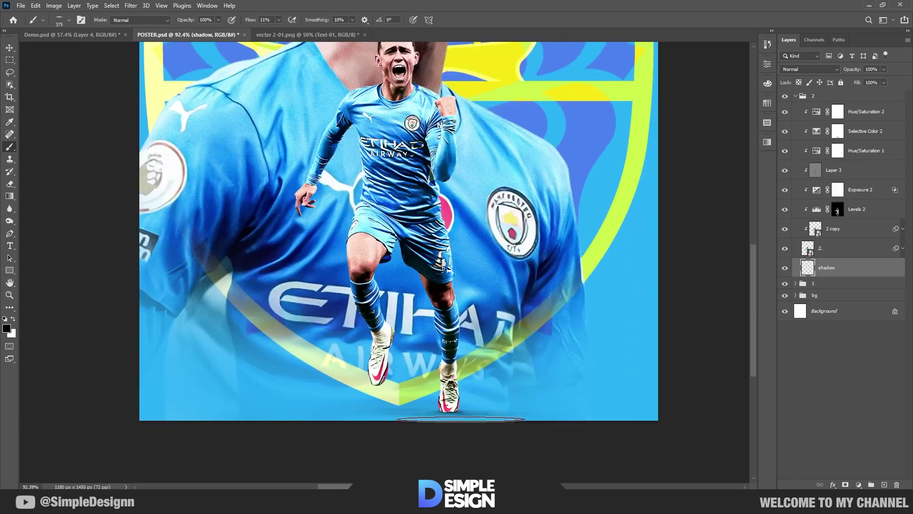
pyautogui.scroll(10, 443, 410)
pyautogui.moveTo(561, 412); pyautogui.dragTo(493, 412)
pyautogui.scroll(-16, 492, 412)
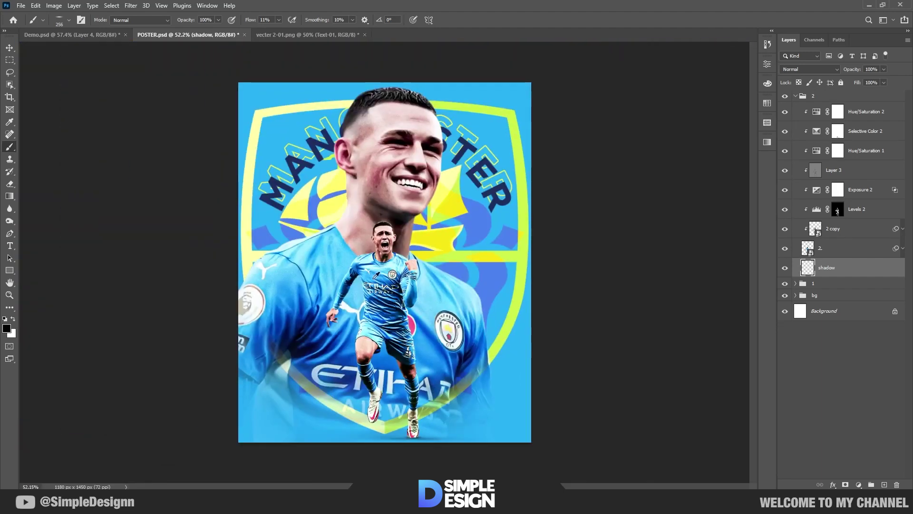
pyautogui.press('v')
pyautogui.scroll(1, 329, 310)
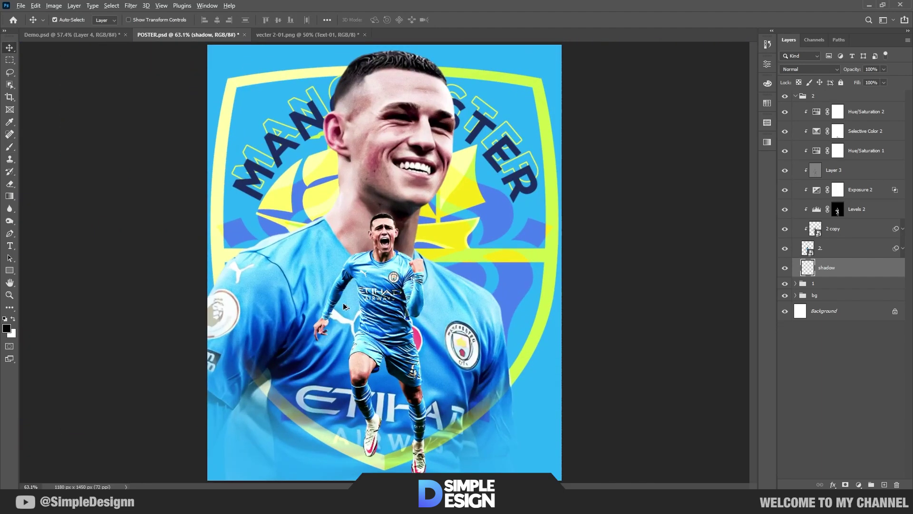
pyautogui.scroll(-1, 344, 305)
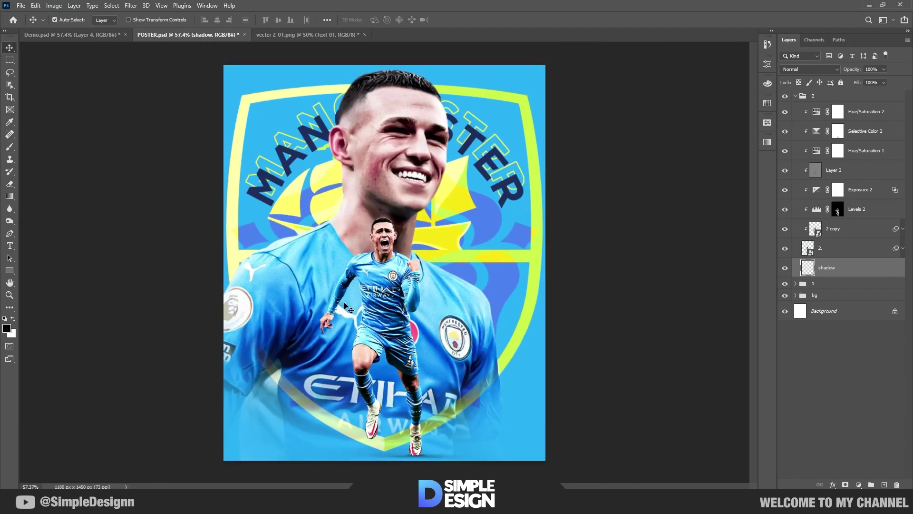
# - Collapse group 2, stamp all visible layers onto a new top layer and convert it to a smart object
pyautogui.click(794, 97)
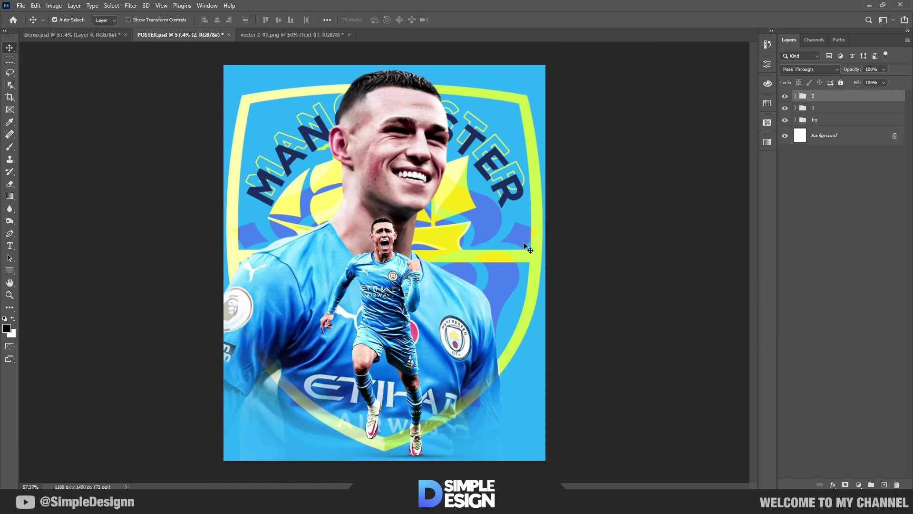
pyautogui.hotkey('ctrl', 'alt', 'shift', 'e')
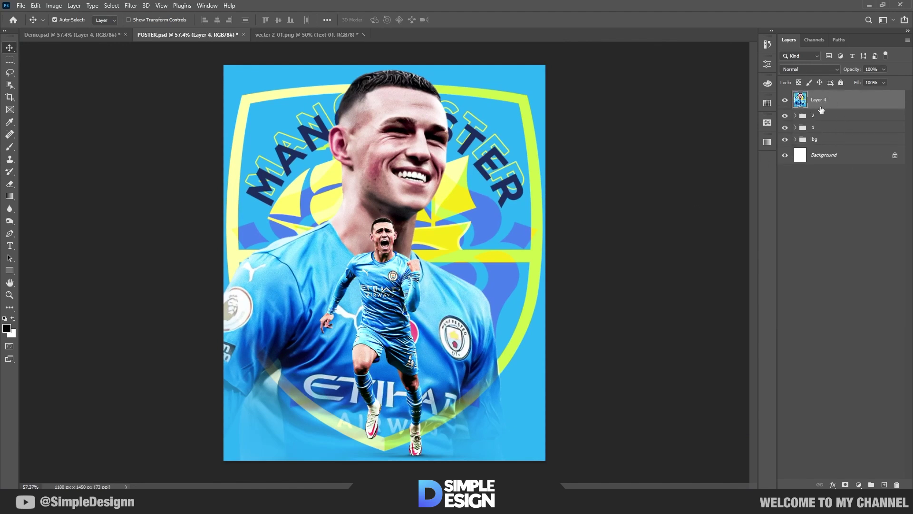
pyautogui.rightClick(814, 101)
pyautogui.click(759, 222)
# - In the Camera Raw Filter, set Contrast +6, Highlights +6, Shadows -5, Whites +9, Blacks -6, Texture +12 and Clarity +10, and compare before and after
pyautogui.click(131, 5)
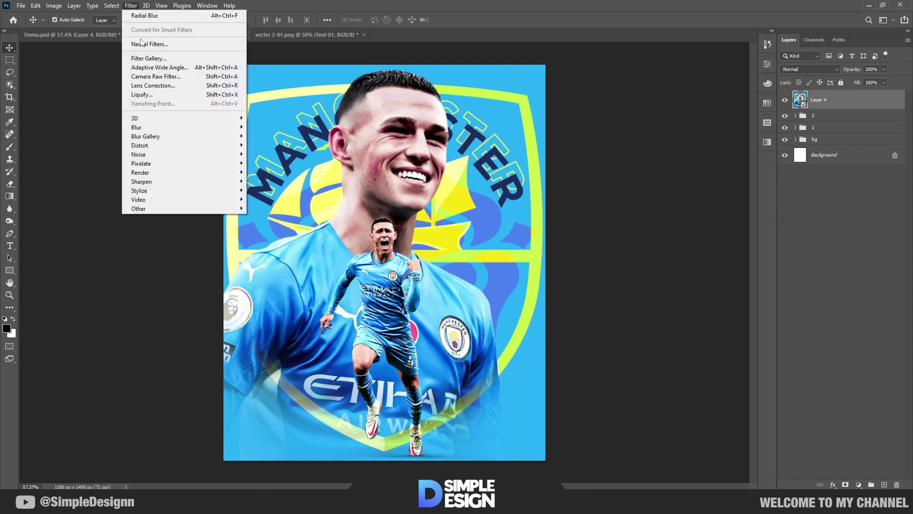
pyautogui.click(172, 77)
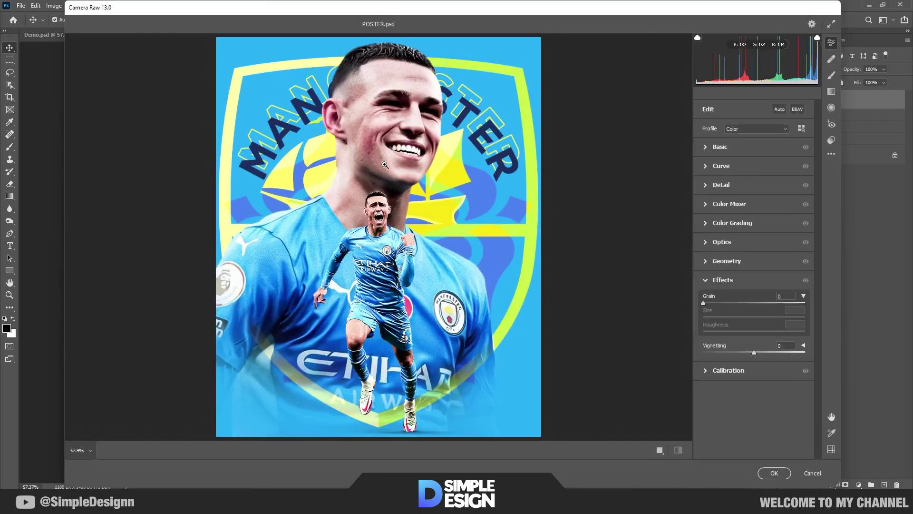
pyautogui.click(426, 191)
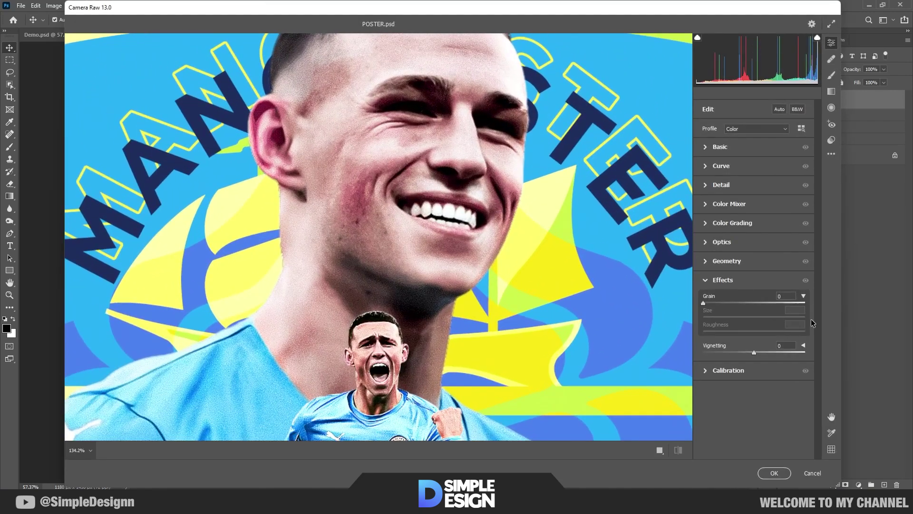
pyautogui.click(704, 148)
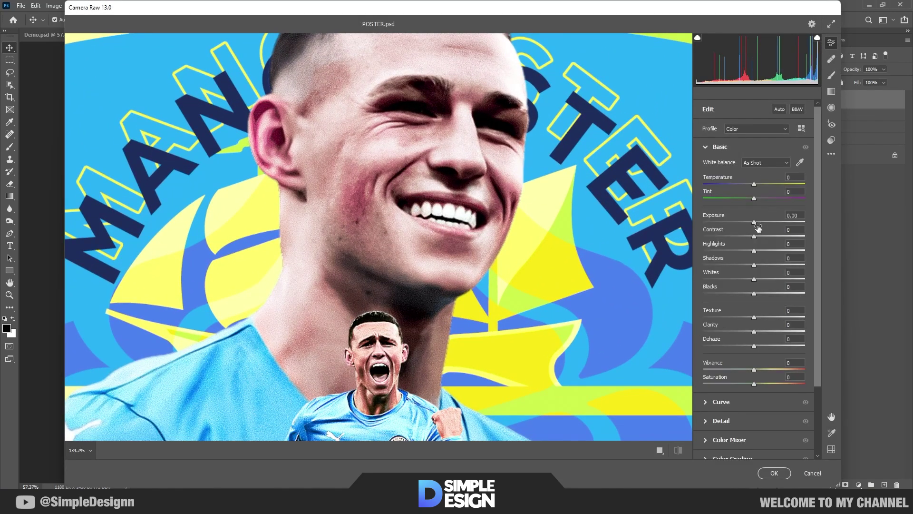
pyautogui.moveTo(754, 237); pyautogui.dragTo(760, 294)
pyautogui.scroll(-1, 764, 328)
pyautogui.moveTo(754, 308); pyautogui.dragTo(757, 309)
pyautogui.click(679, 451)
pyautogui.click(678, 452)
pyautogui.scroll(-3, 736, 336)
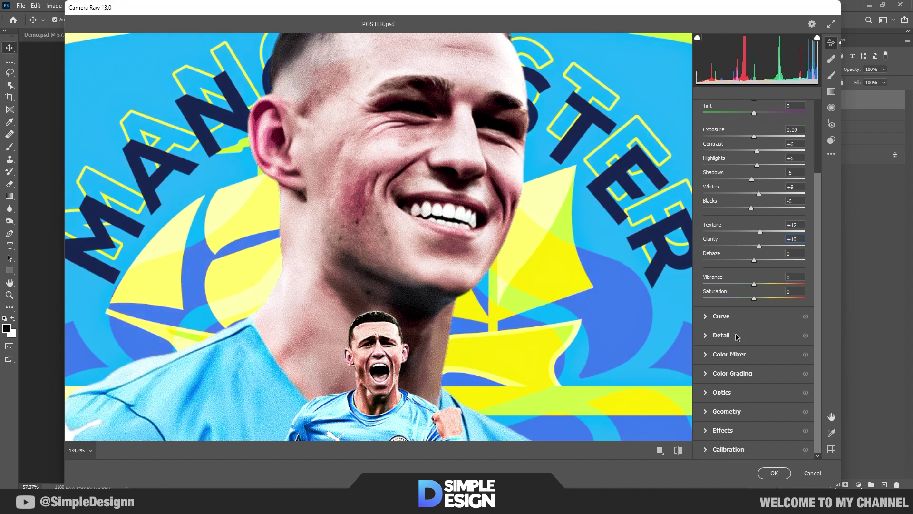
# - In the Camera Raw Detail settings, set Sharpening to 17, Noise Reduction to 28 and Color Noise Reduction to 46
pyautogui.click(621, 302)
pyautogui.click(721, 335)
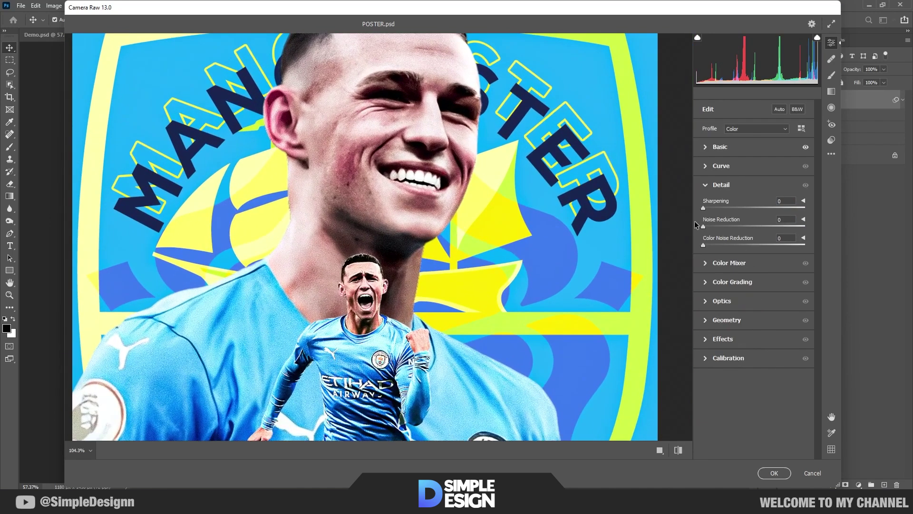
pyautogui.moveTo(704, 226); pyautogui.dragTo(744, 245)
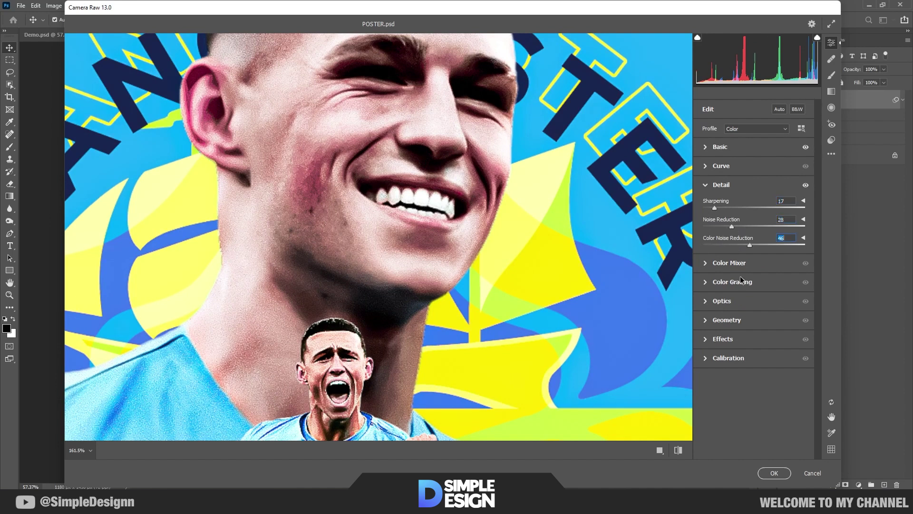
# - Add Grain 8 in the Camera Raw effects, compare before and after, and apply the filter
pyautogui.click(706, 339)
pyautogui.moveTo(703, 303)
pyautogui.mouseDown()
pyautogui.moveTo(715, 302)
pyautogui.moveTo(703, 318)
pyautogui.mouseUp()
pyautogui.click(679, 452)
pyautogui.click(678, 451)
pyautogui.click(622, 330)
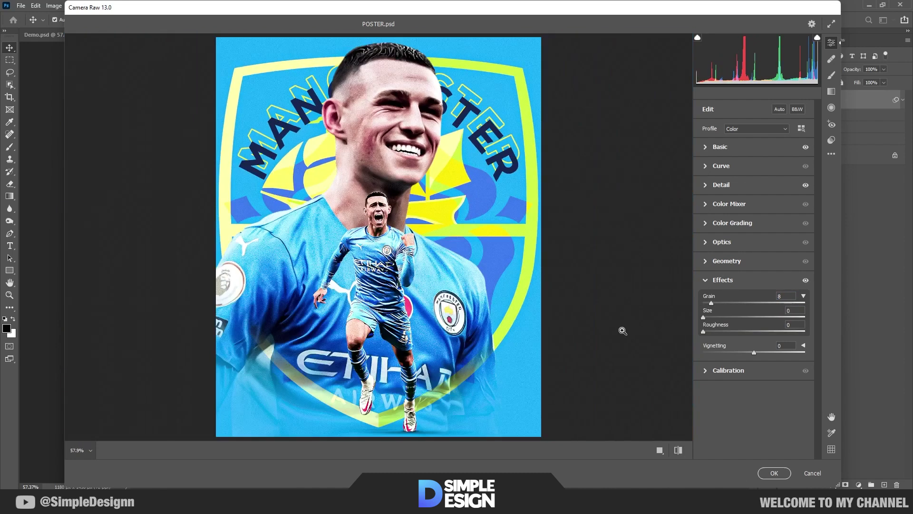
pyautogui.click(773, 471)
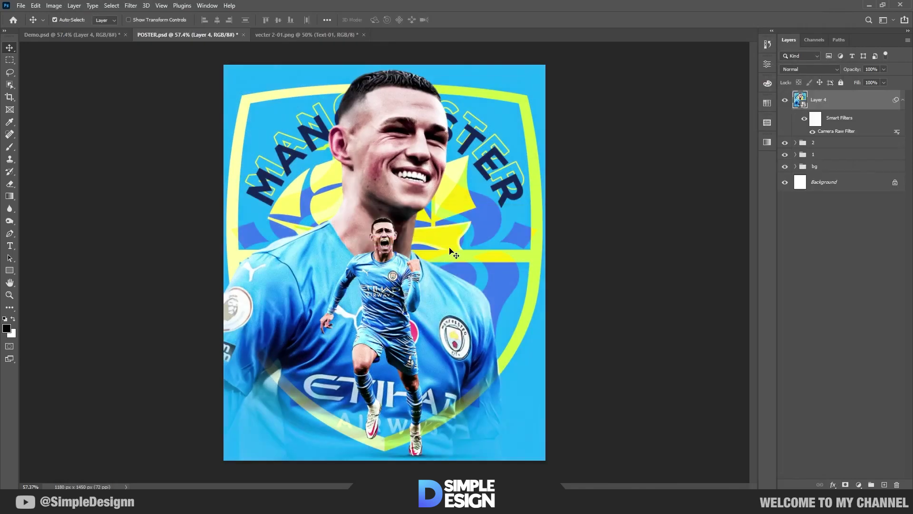
# - Duplicate the filtered Layer 4, rename the copy Blur and clear its smart filters
pyautogui.scroll(1, 404, 271)
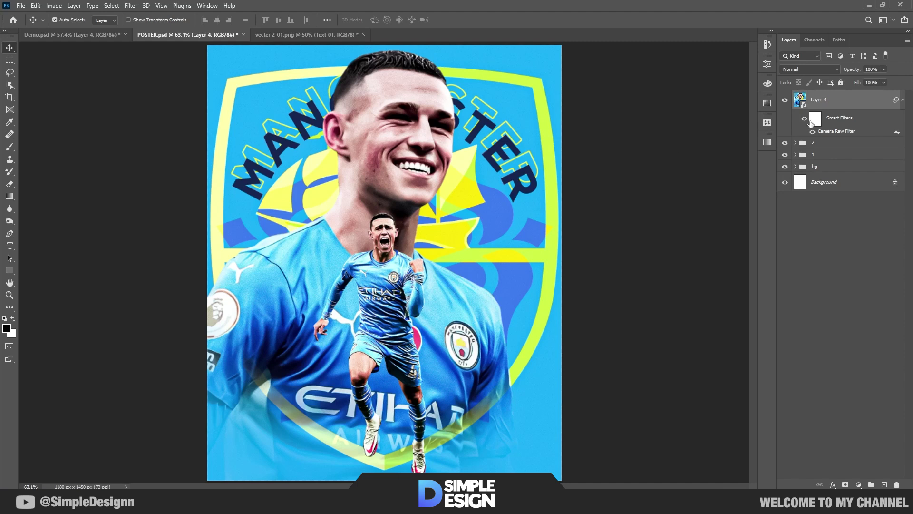
pyautogui.click(902, 100)
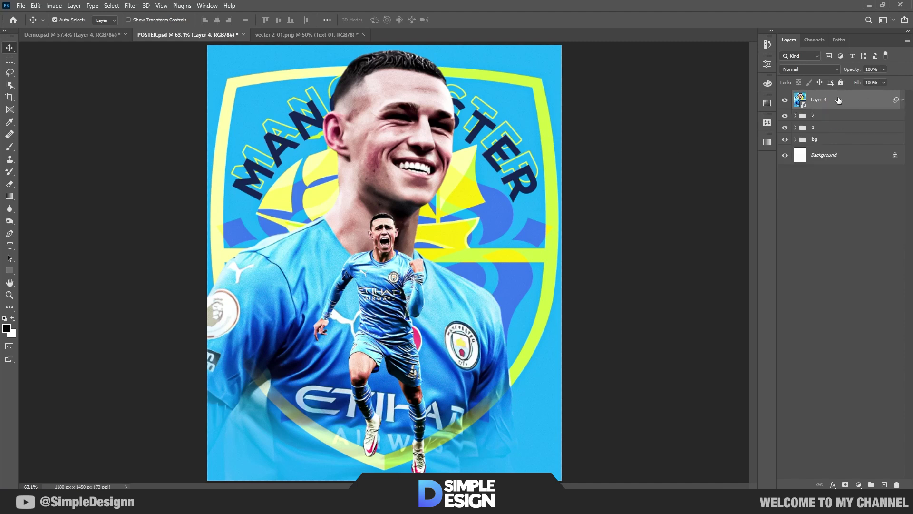
pyautogui.hotkey('ctrl', 'j')
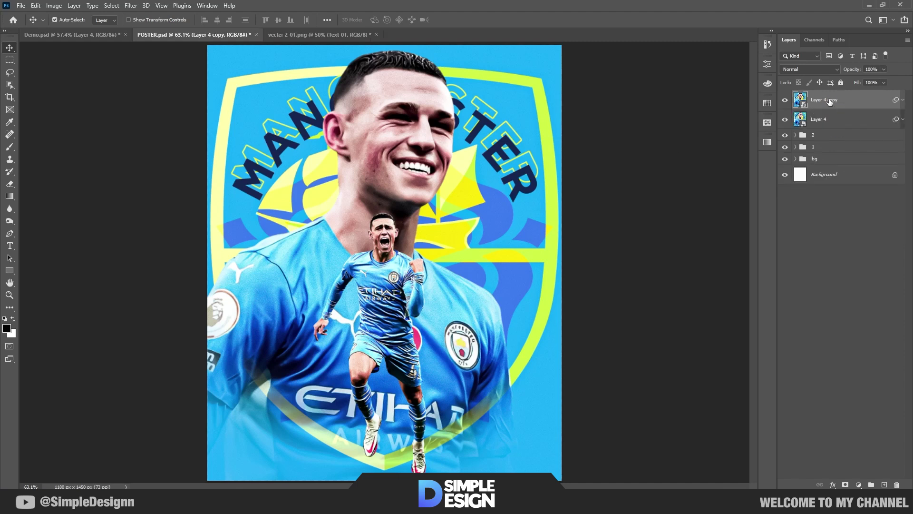
pyautogui.write('Blur')
pyautogui.press('Return')
pyautogui.rightClick(830, 99)
pyautogui.click(790, 168)
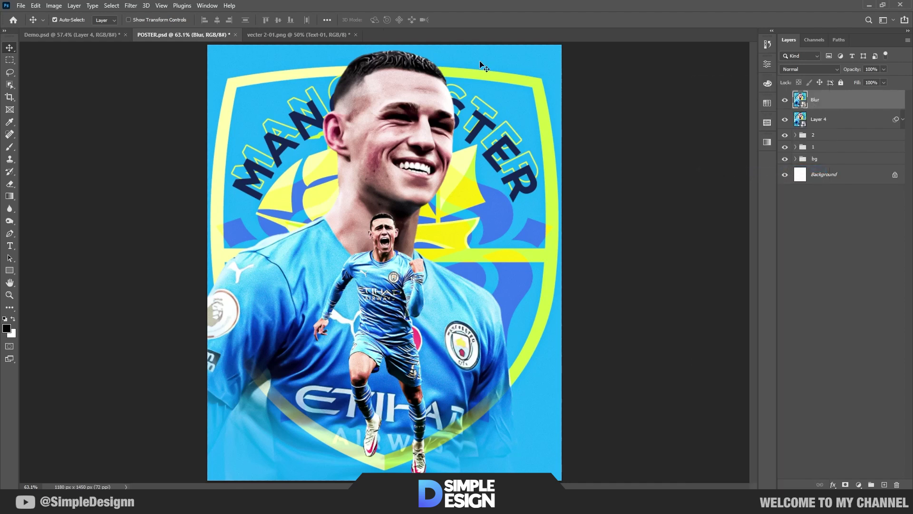
# - Apply a Radial Blur to the Blur layer with amount 11, Zoom method and Good quality, and invert its filter mask to black
pyautogui.click(129, 5)
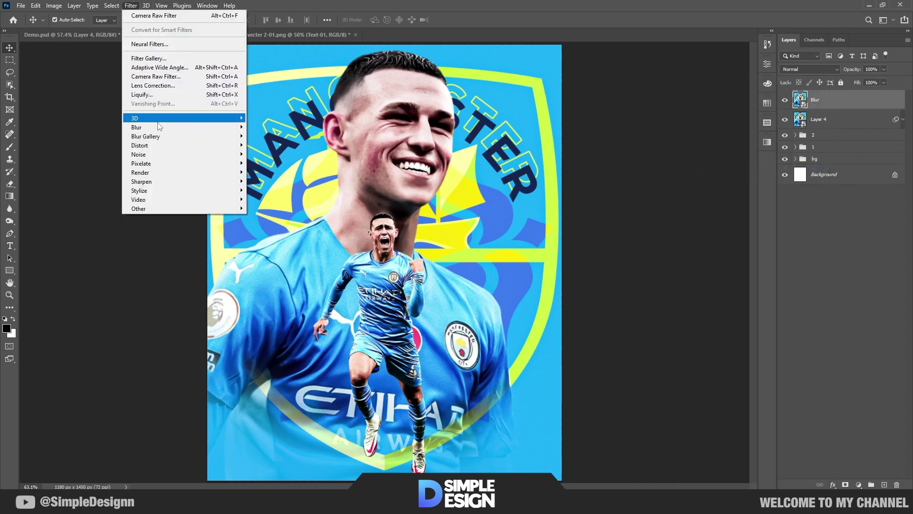
pyautogui.moveTo(162, 130)
pyautogui.click(269, 190)
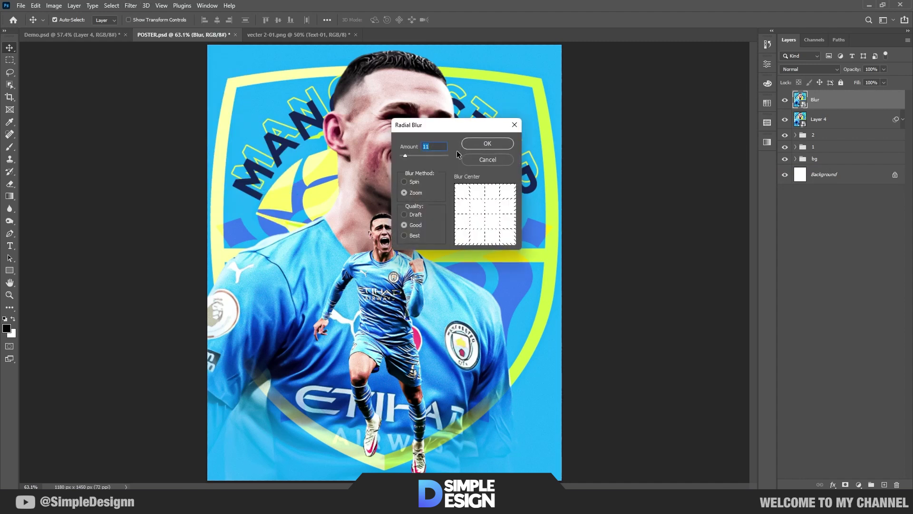
pyautogui.press('Return')
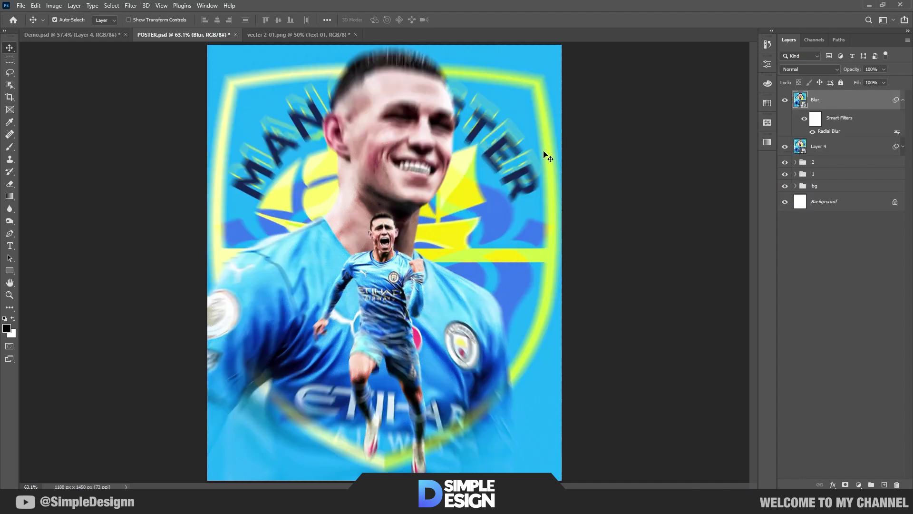
pyautogui.click(817, 120)
pyautogui.hotkey('ctrl', 'i')
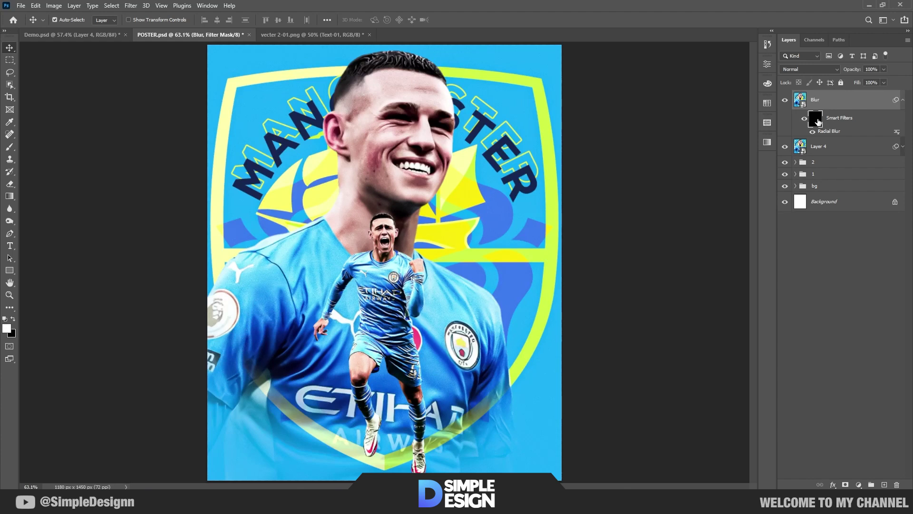
# - Paint white on the Blur layer's filter mask around the poster's outer areas with a large soft brush at 11% flow
pyautogui.press('b')
pyautogui.rightClick(512, 183)
pyautogui.click(563, 298)
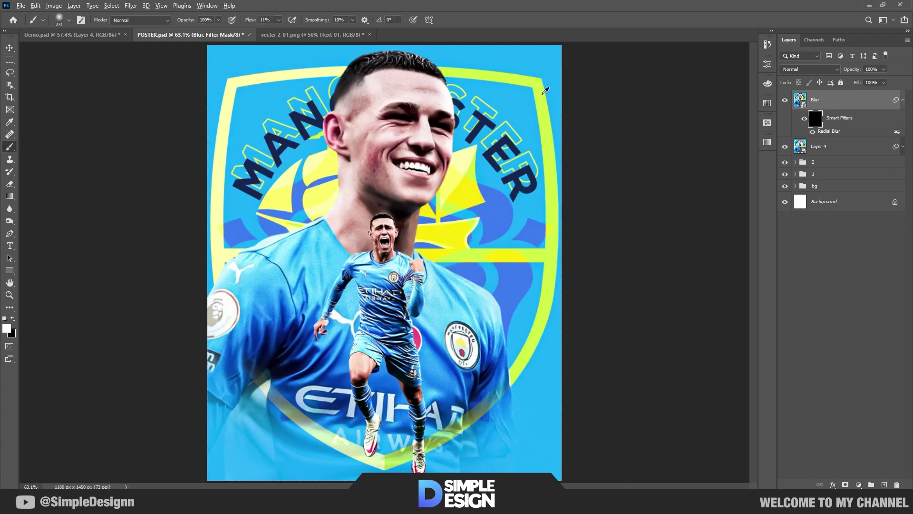
pyautogui.moveTo(575, 88)
pyautogui.mouseDown()
pyautogui.moveTo(534, 66)
pyautogui.moveTo(548, 77)
pyautogui.moveTo(281, 34)
pyautogui.mouseUp()
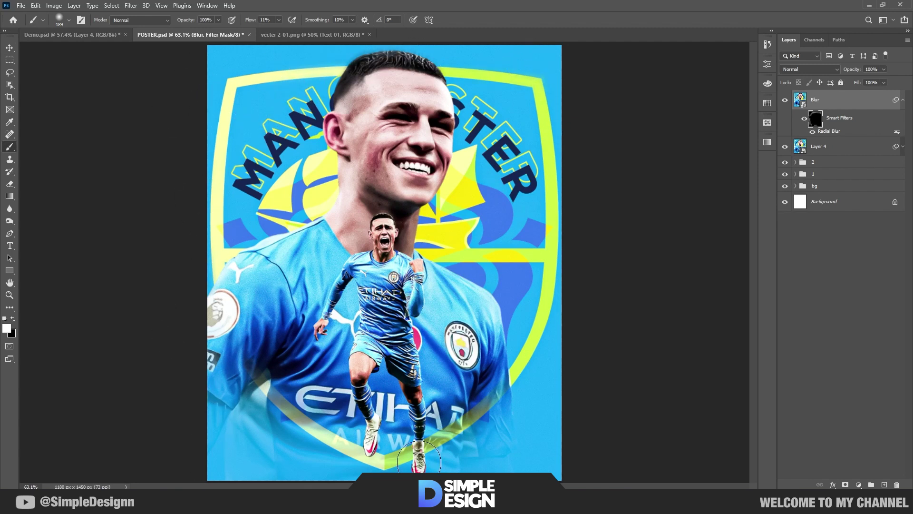
# - Reveal more radial blur with a smaller soft brush on the filter mask around the two players, the lettering and the badge's ship
pyautogui.scroll(3, 514, 285)
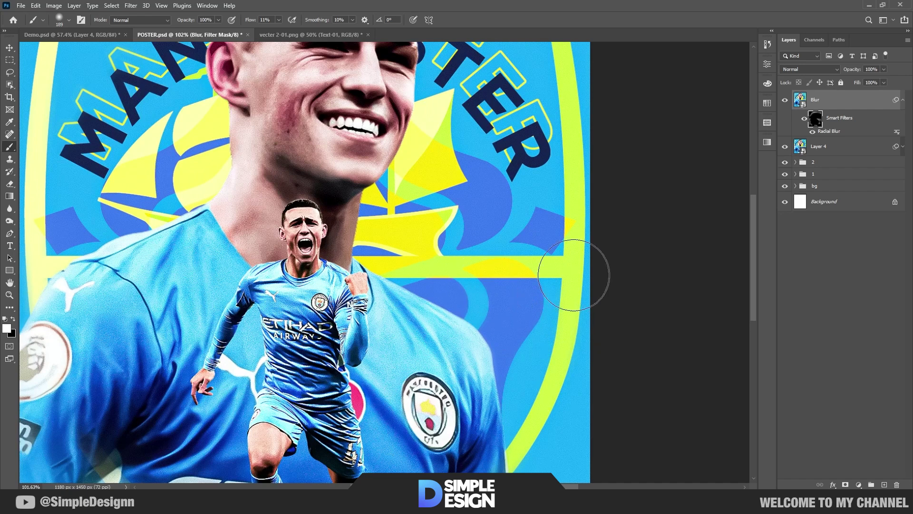
pyautogui.moveTo(407, 185); pyautogui.dragTo(436, 296)
pyautogui.moveTo(387, 377); pyautogui.dragTo(364, 377)
pyautogui.scroll(3, 289, 414)
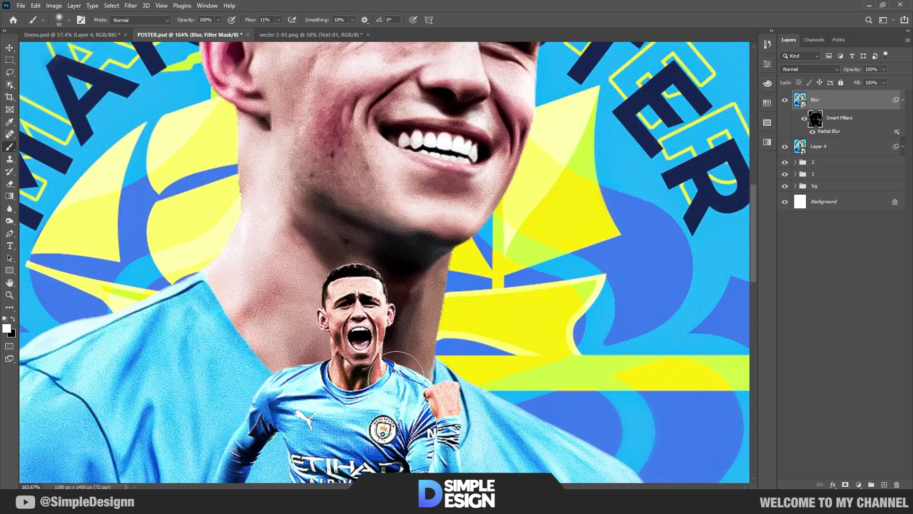
pyautogui.moveTo(223, 98); pyautogui.dragTo(242, 205)
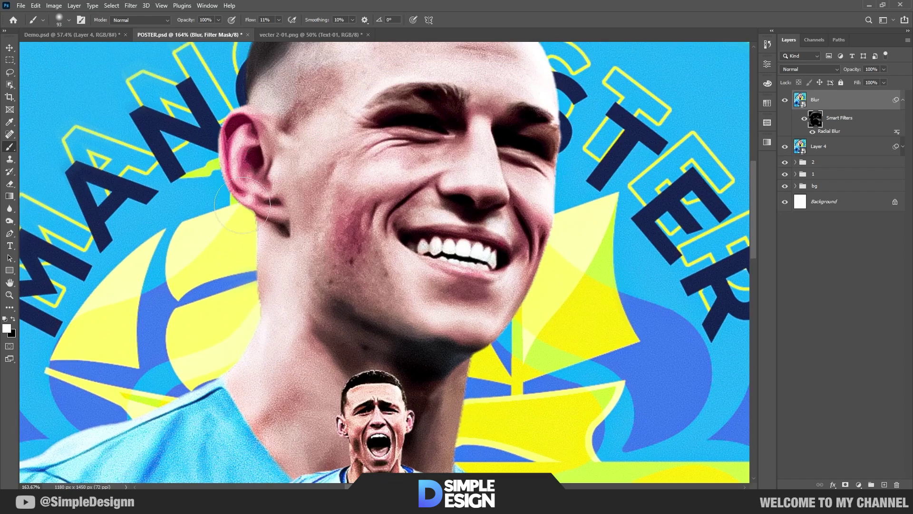
pyautogui.moveTo(409, 159); pyautogui.dragTo(330, 310)
pyautogui.moveTo(558, 180); pyautogui.dragTo(681, 388)
pyautogui.moveTo(524, 361); pyautogui.dragTo(471, 155)
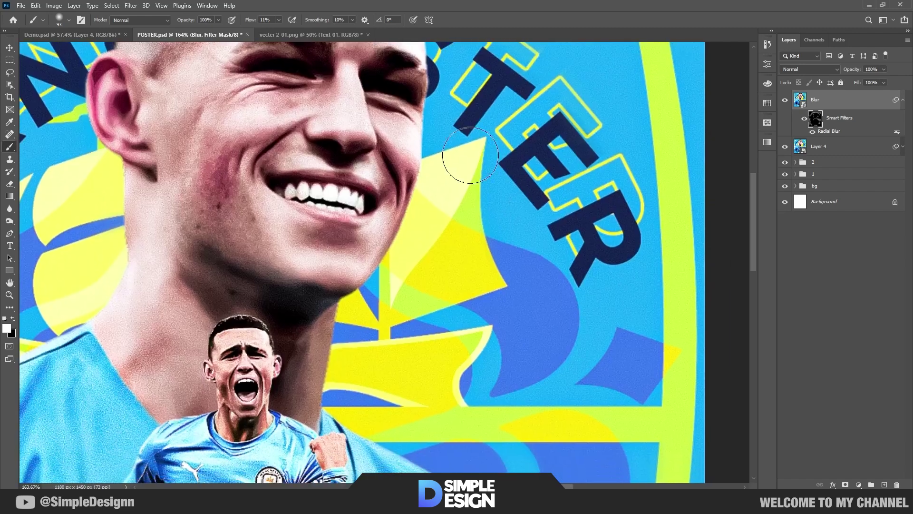
# - Compare the poster with and without the Blur layer and inspect the blurred areas around the face and lettering
pyautogui.scroll(-10, 408, 244)
pyautogui.scroll(-5, 423, 311)
pyautogui.scroll(-3, 525, 382)
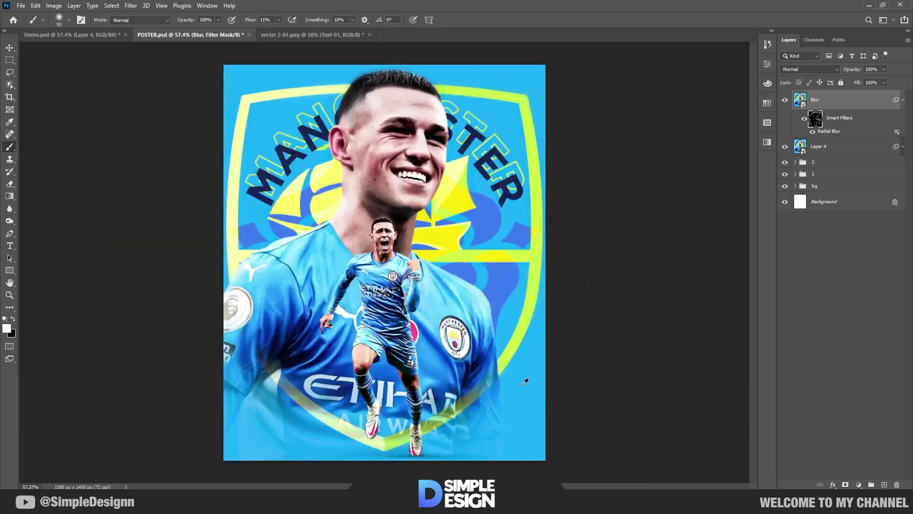
pyautogui.click(786, 98)
pyautogui.click(785, 100)
pyautogui.scroll(5, 385, 193)
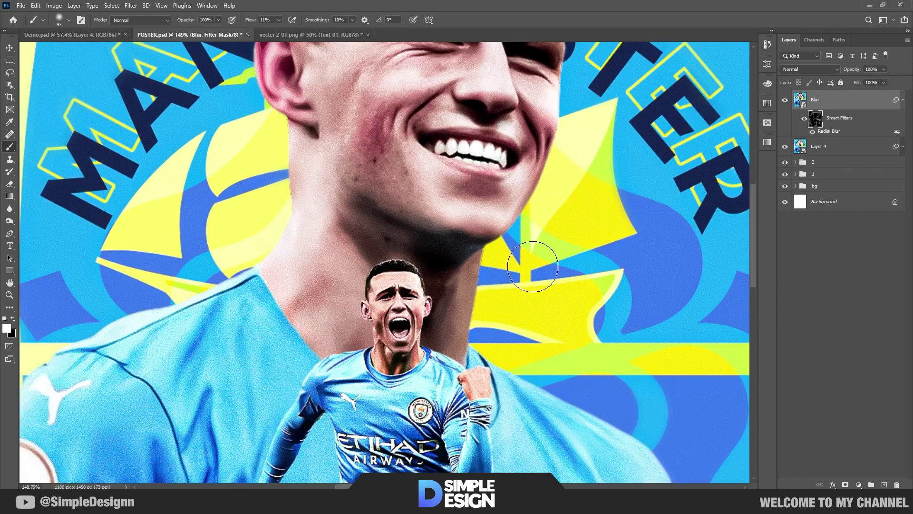
pyautogui.scroll(-1, 533, 267)
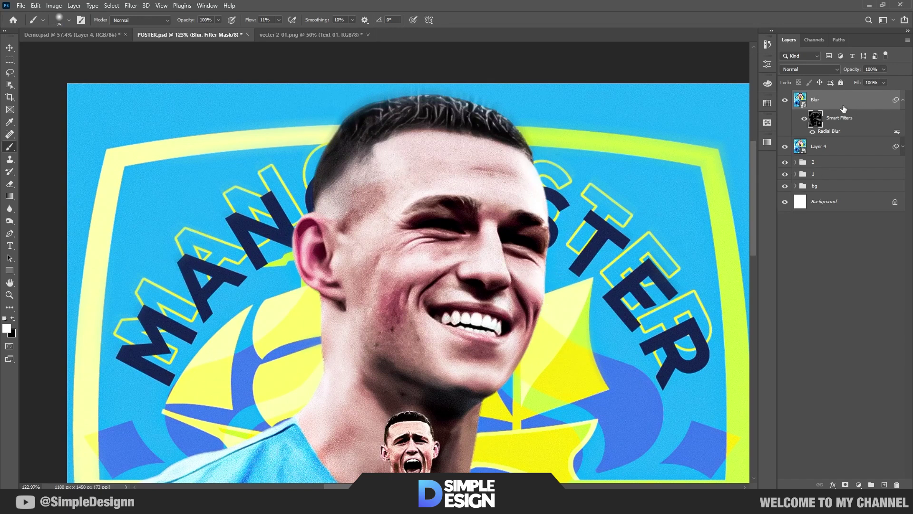
pyautogui.scroll(3, 557, 275)
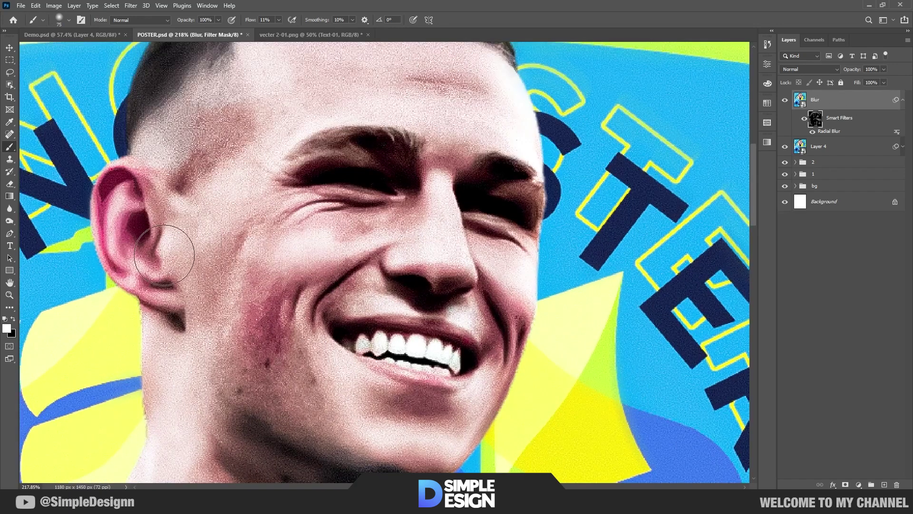
pyautogui.scroll(-7, 383, 195)
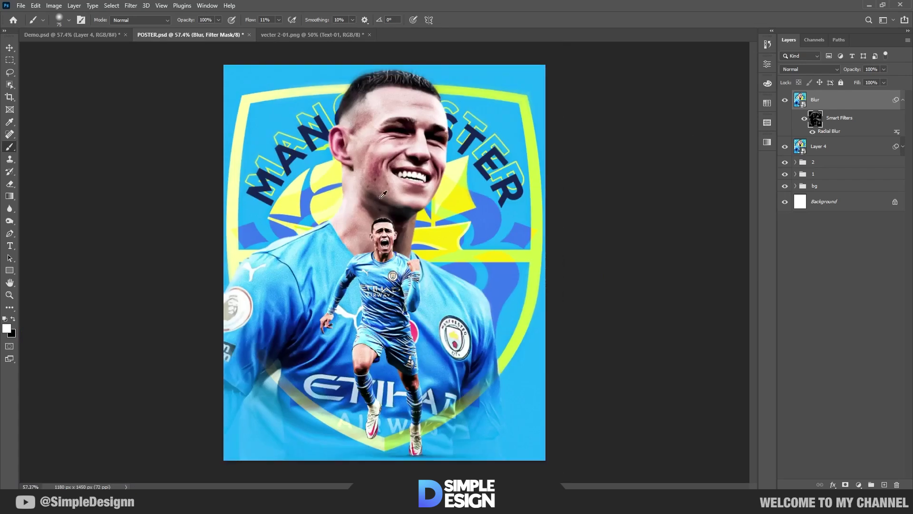
# - Collapse the Blur layer's filters and add a Color Lookup adjustment above it using the Soft_Warming.look 3D LUT
pyautogui.click(902, 101)
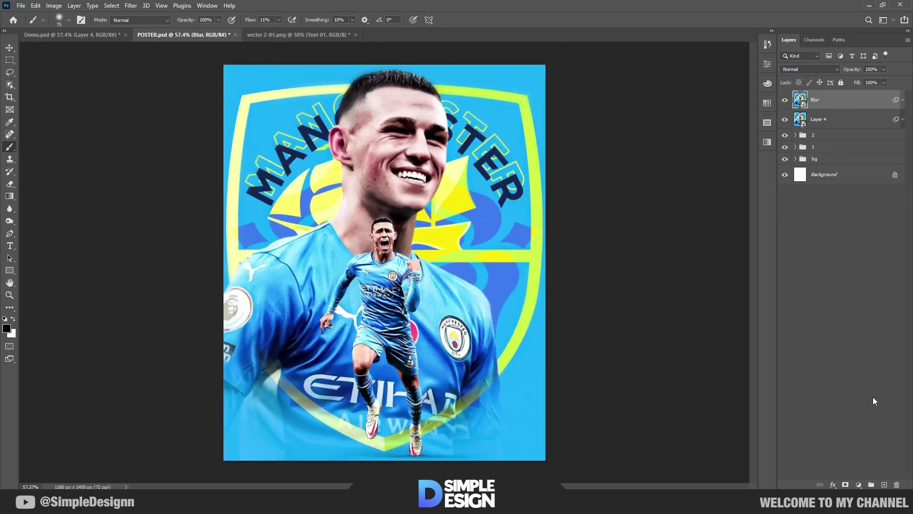
pyautogui.click(859, 485)
pyautogui.click(849, 433)
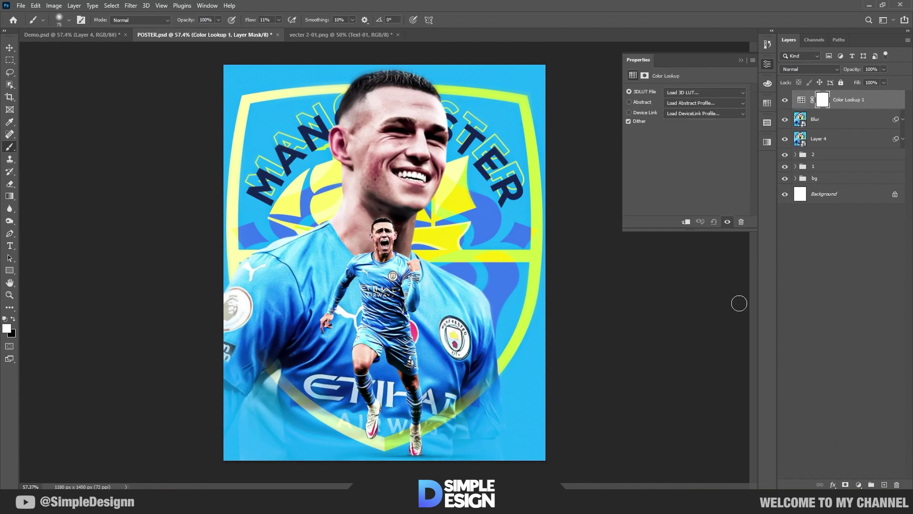
pyautogui.click(680, 91)
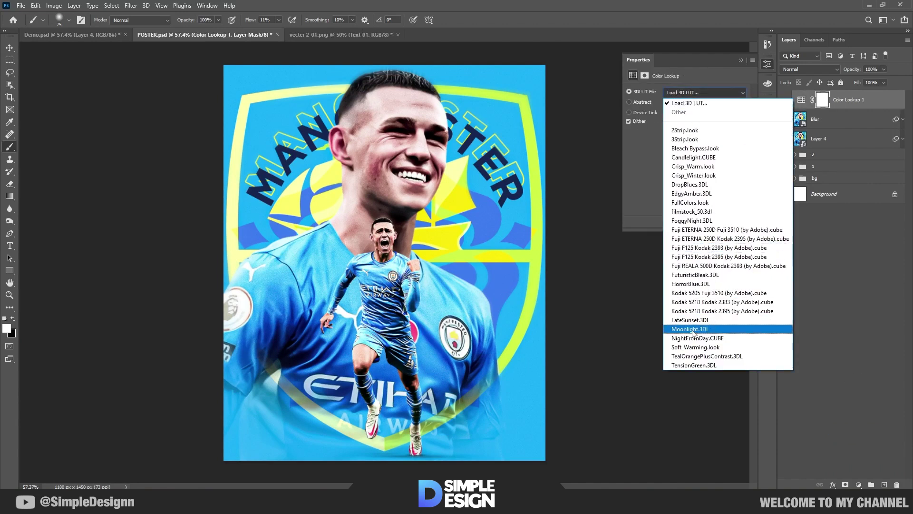
pyautogui.click(689, 346)
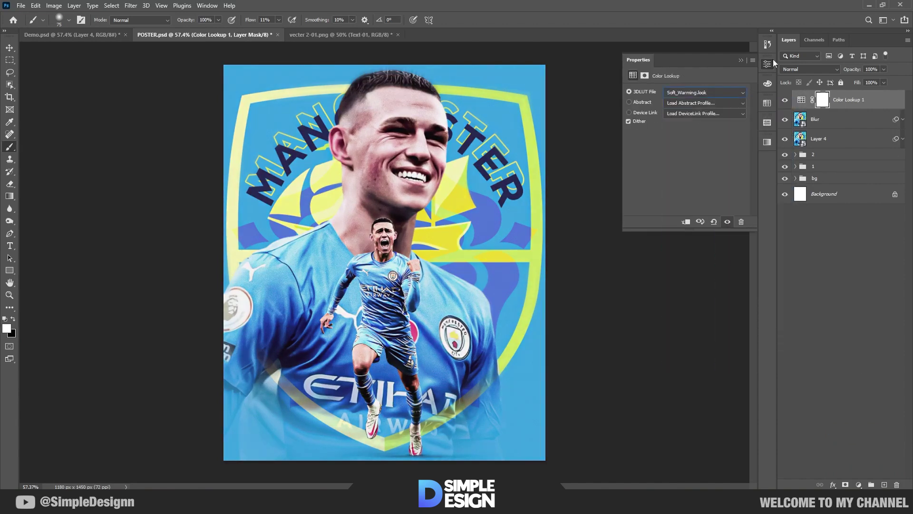
pyautogui.click(741, 61)
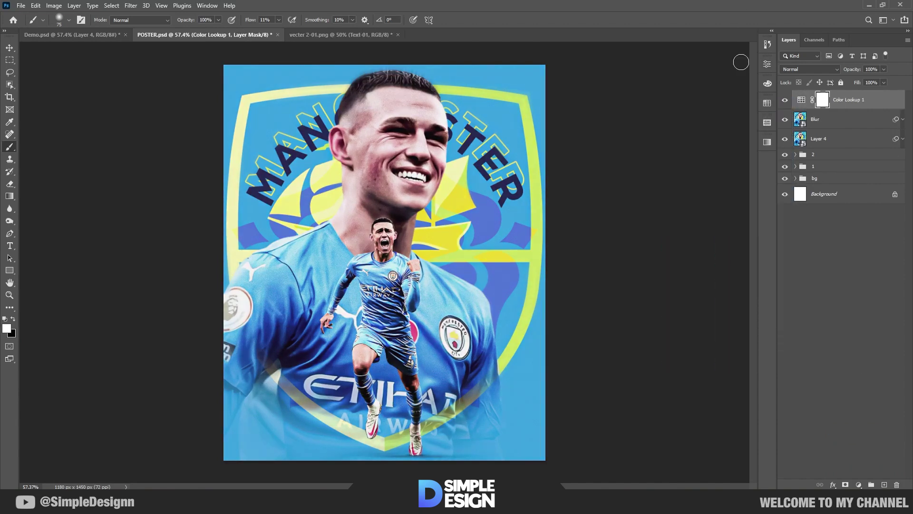
# - Compare the poster with and without the Color Lookup adjustment and set its opacity to 68%
pyautogui.click(785, 102)
pyautogui.click(785, 102)
pyautogui.moveTo(859, 71); pyautogui.dragTo(842, 72)
pyautogui.click(839, 252)
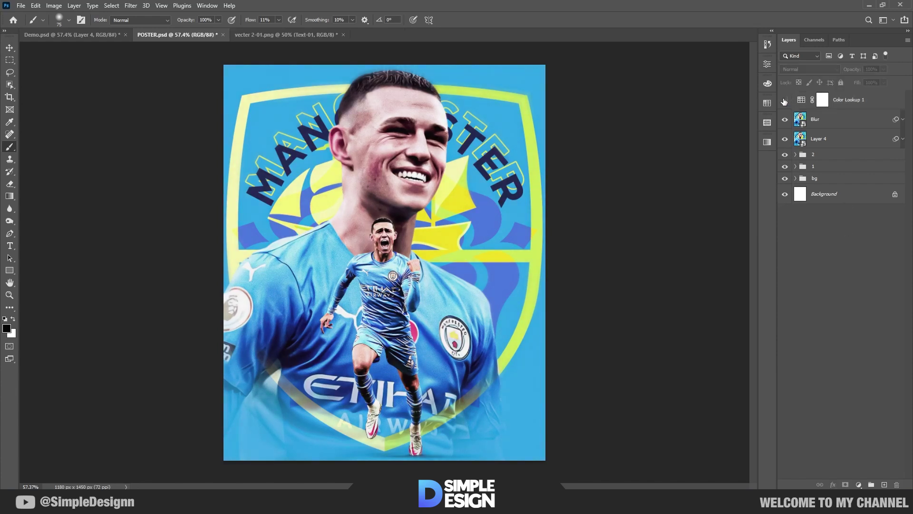
pyautogui.click(846, 109)
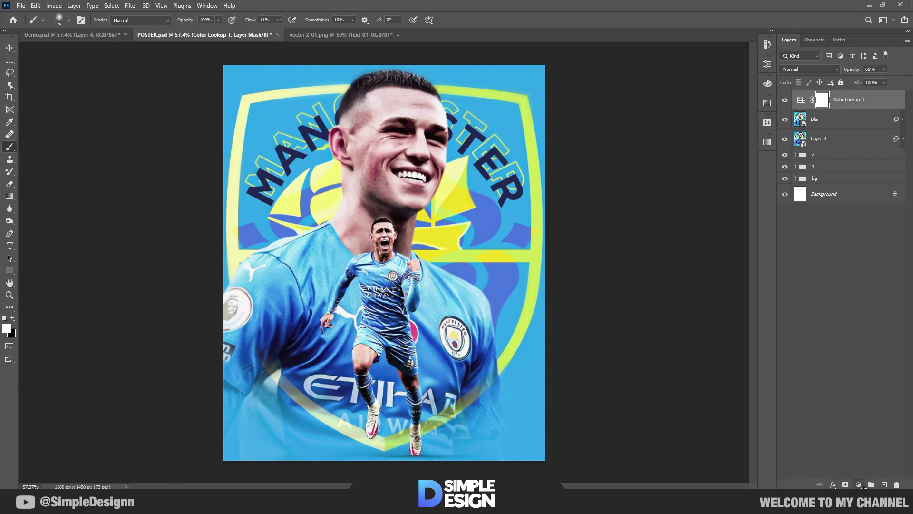
# - Add a Curves adjustment on top with a gentle S-curve, anchoring the midtones, lowering the shadows and lifting the highlights
pyautogui.click(860, 485)
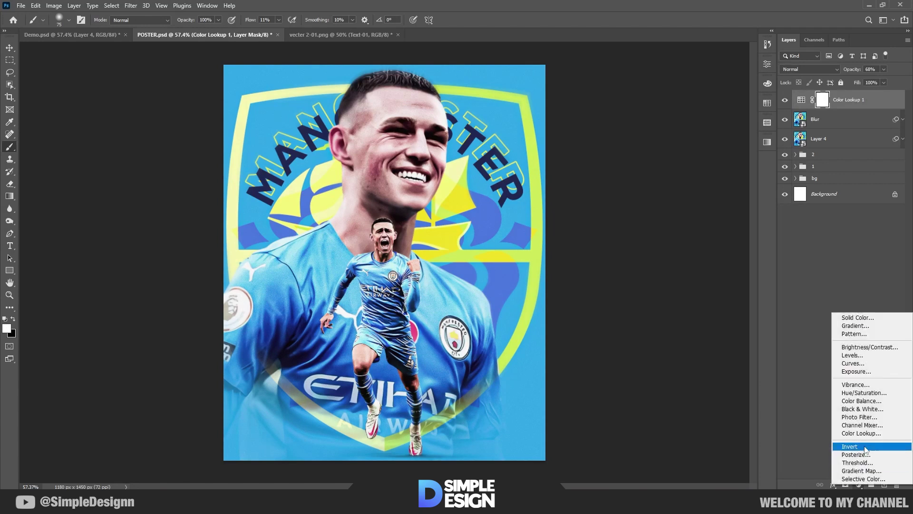
pyautogui.click(859, 364)
pyautogui.click(694, 161)
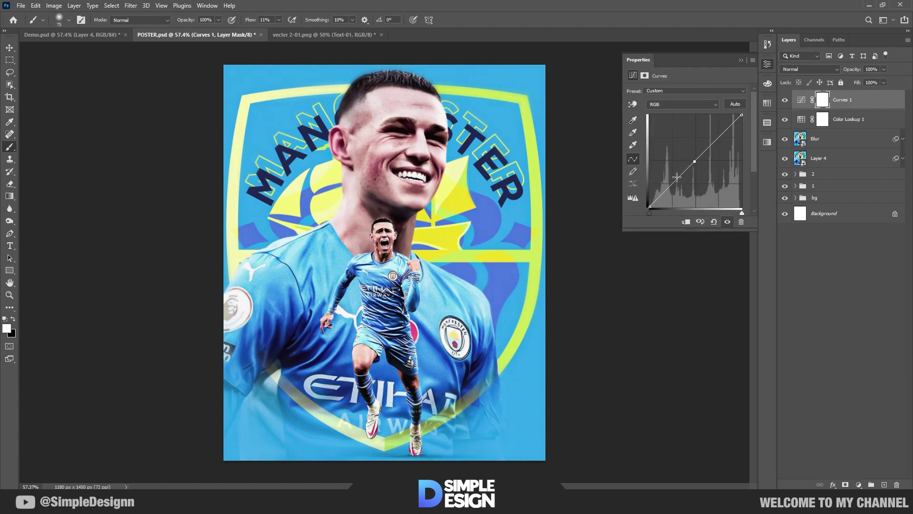
pyautogui.moveTo(677, 178)
pyautogui.mouseDown()
pyautogui.moveTo(684, 185)
pyautogui.moveTo(676, 183)
pyautogui.mouseUp()
pyautogui.click(716, 136)
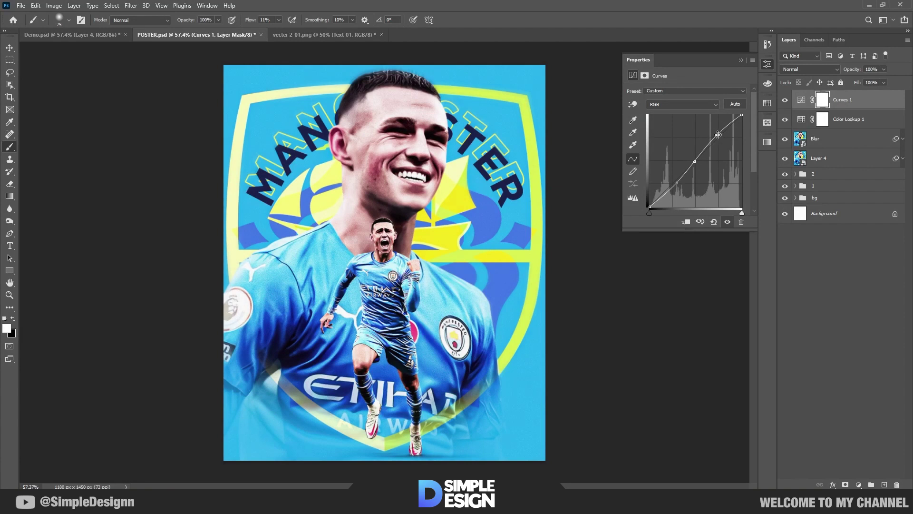
# - Compare the poster with and without the Curves adjustment and set its opacity to 90%
pyautogui.click(727, 222)
pyautogui.click(726, 222)
pyautogui.click(741, 60)
pyautogui.moveTo(854, 70); pyautogui.dragTo(849, 71)
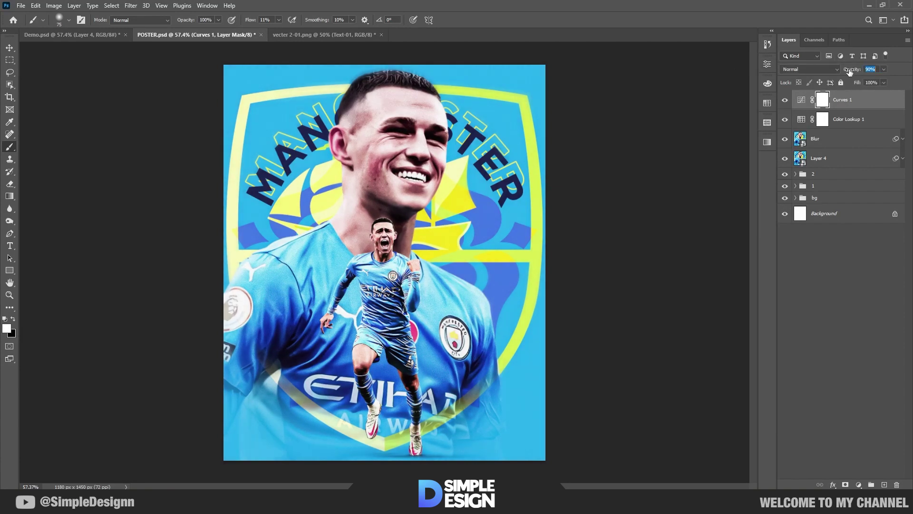
pyautogui.click(834, 262)
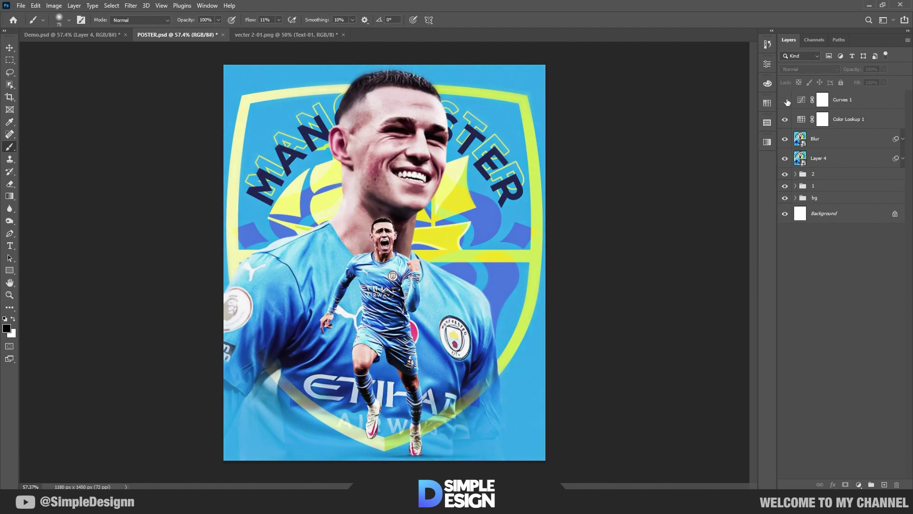